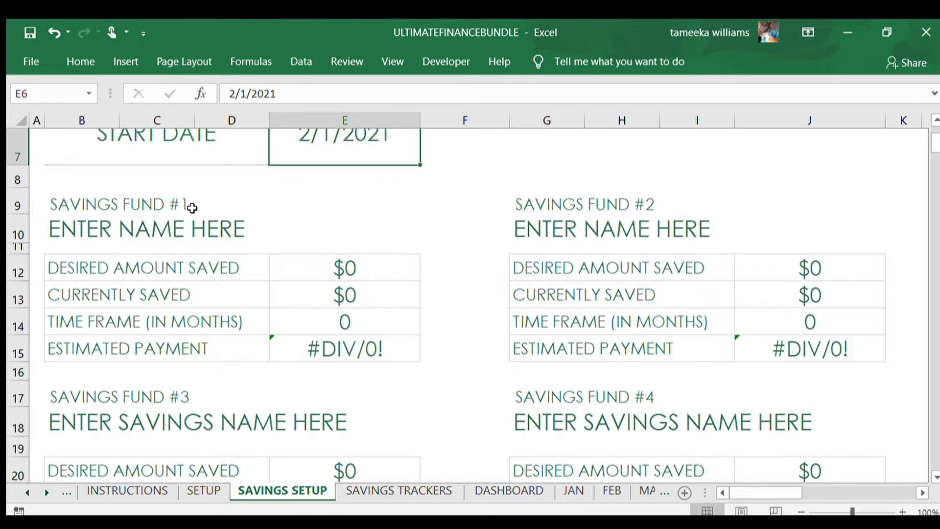
- Name Savings Fund #1 VACATION
left_click(138, 229)
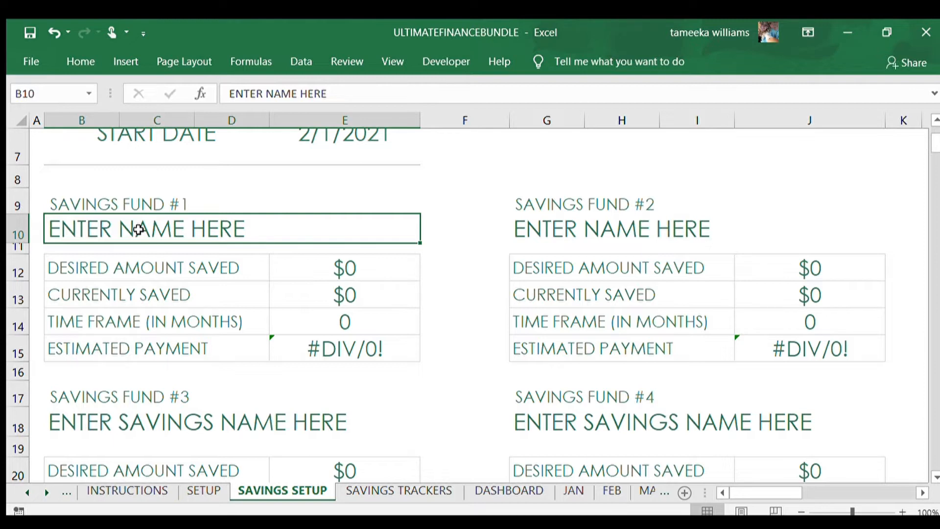
double_click(140, 229)
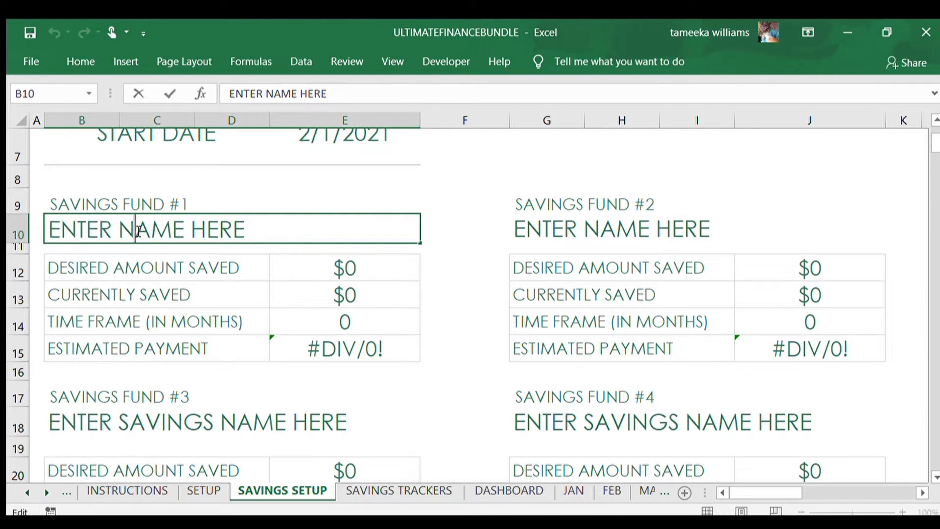
type("v")
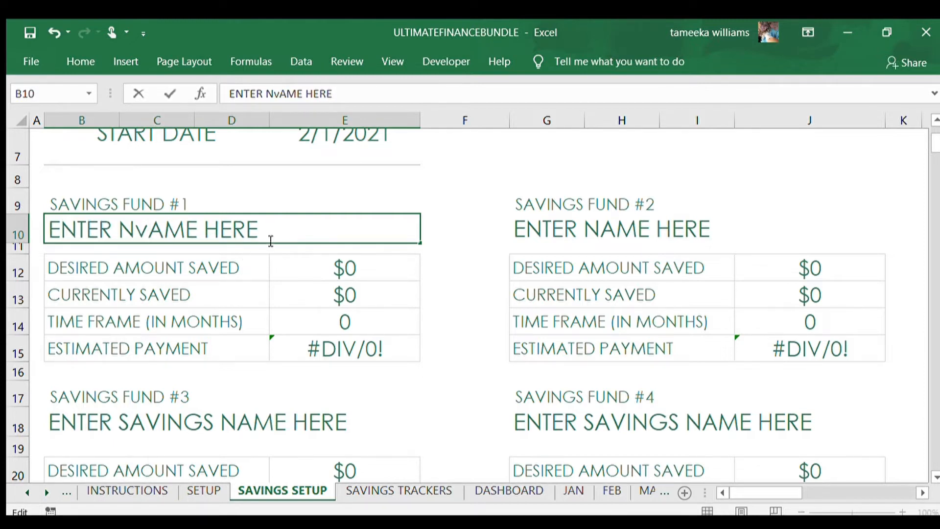
left_click_drag(272, 228, 8, 190)
type("V")
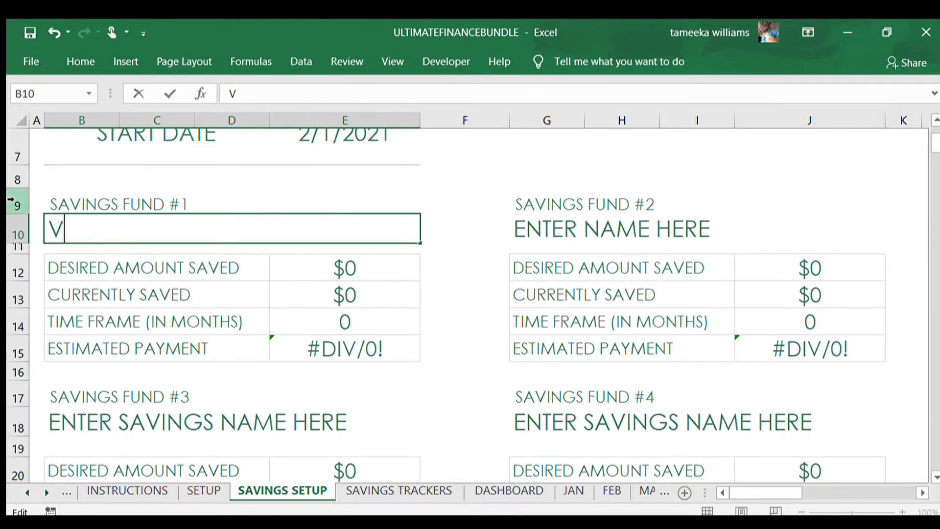
type("ACATION")
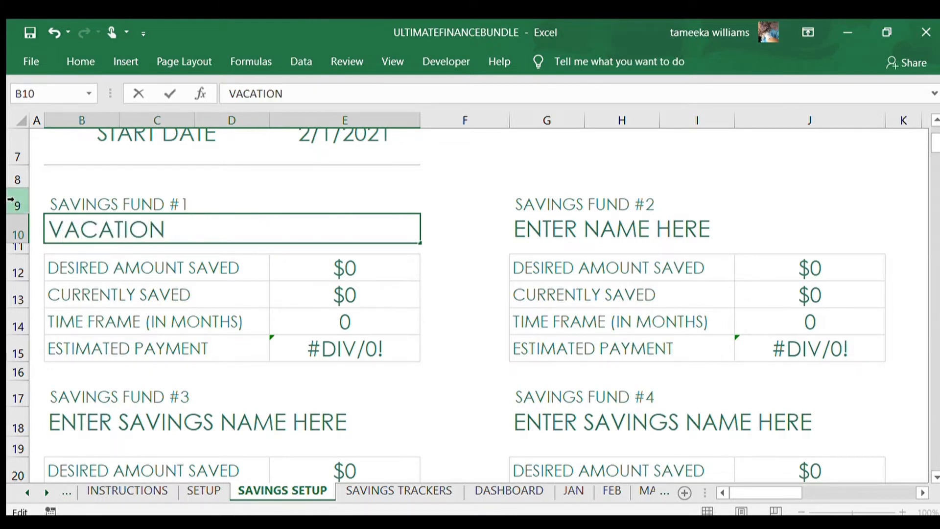
- Fill in the vacation fund with a desired amount of $5,000, $300 currently saved and a time frame of 9 months
left_click(362, 262)
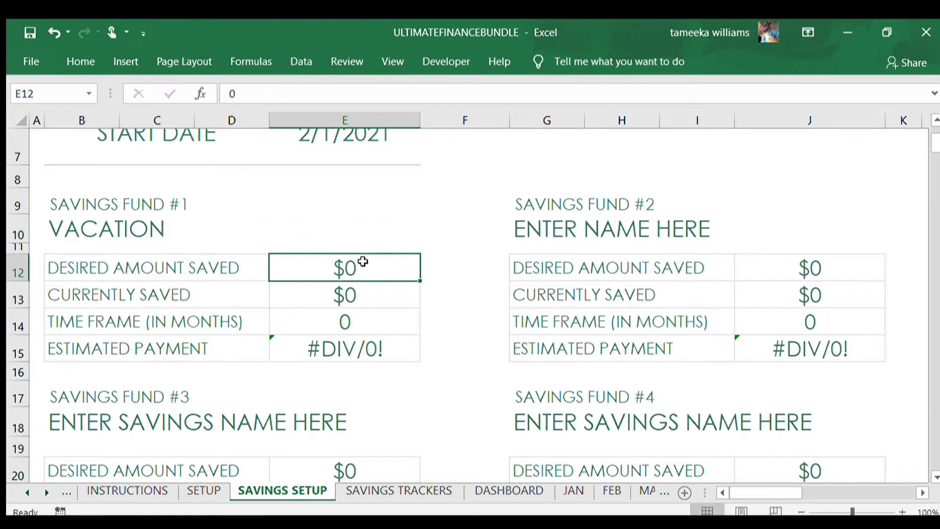
type("5000")
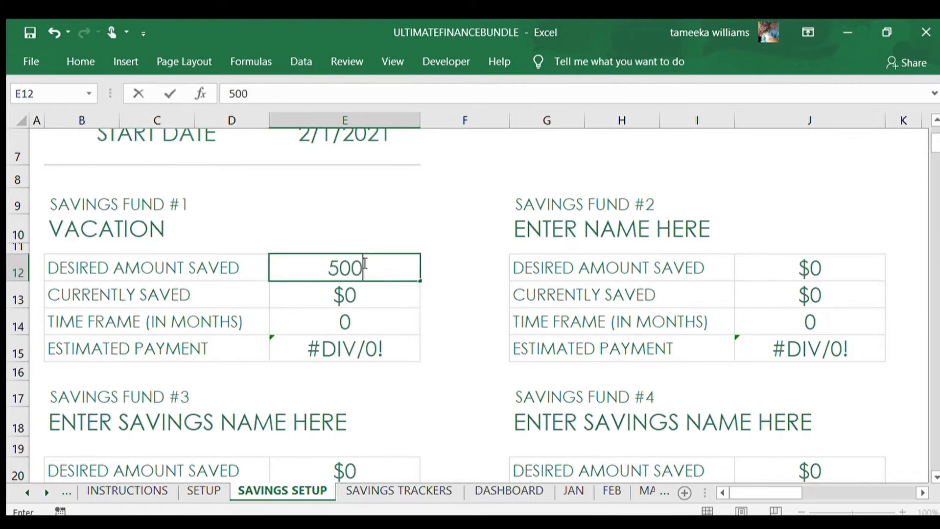
left_click(364, 292)
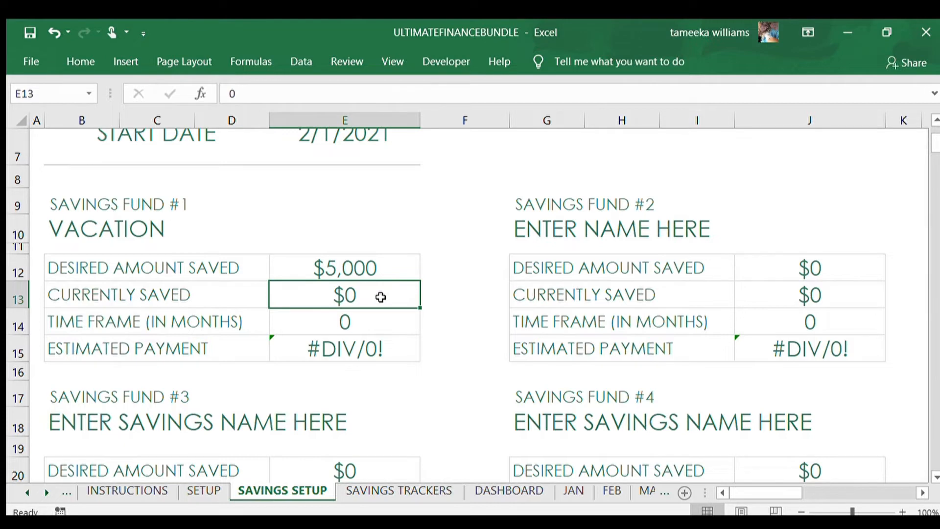
type("300")
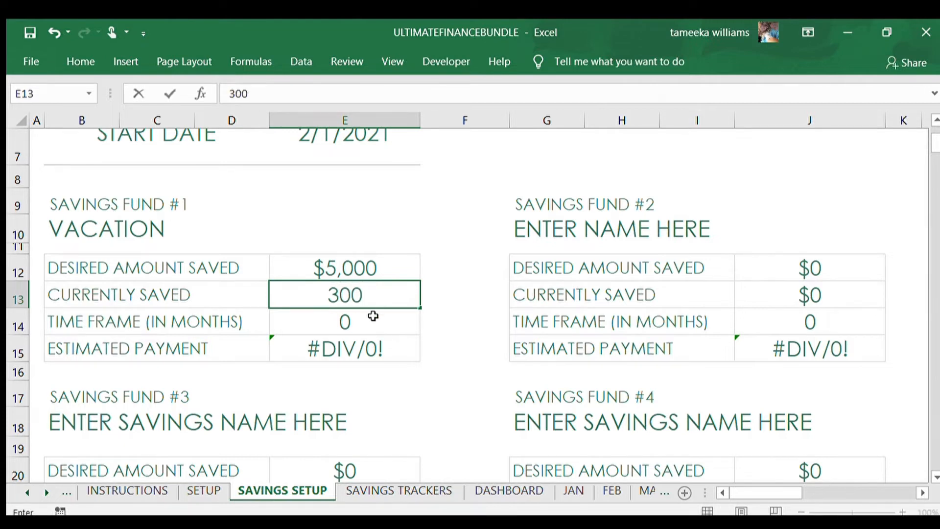
left_click(373, 317)
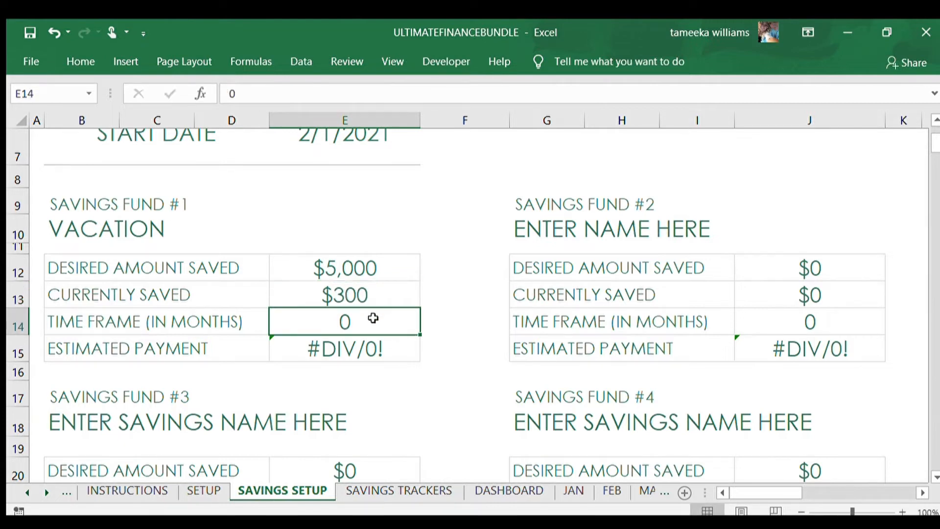
type("9")
left_click(405, 388)
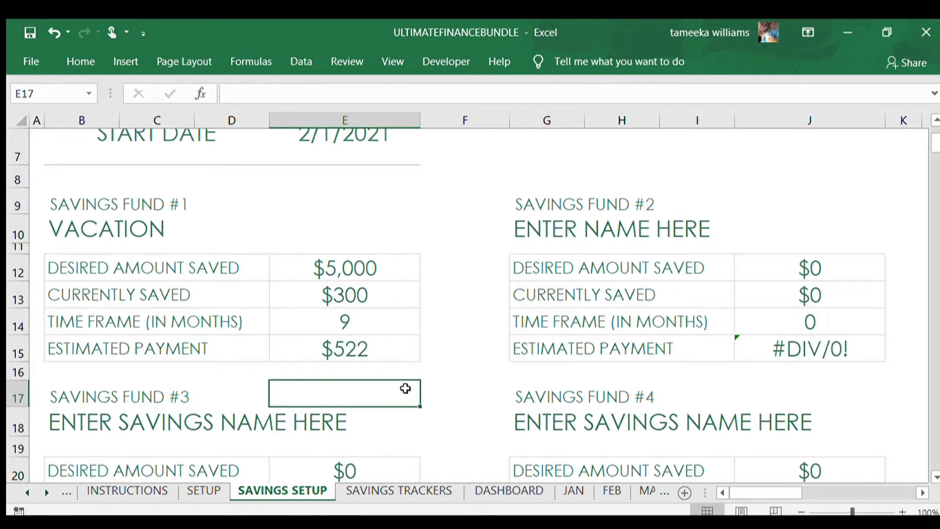
left_click(297, 345)
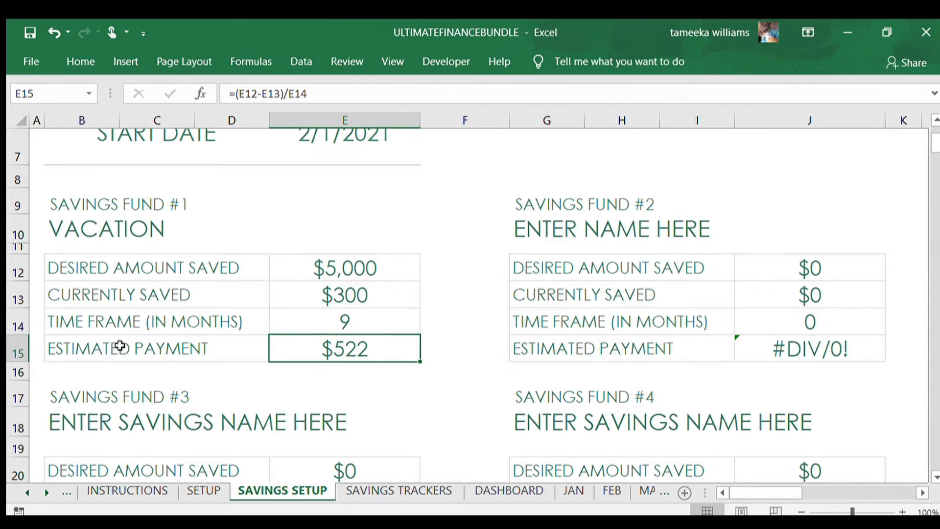
left_click(294, 312)
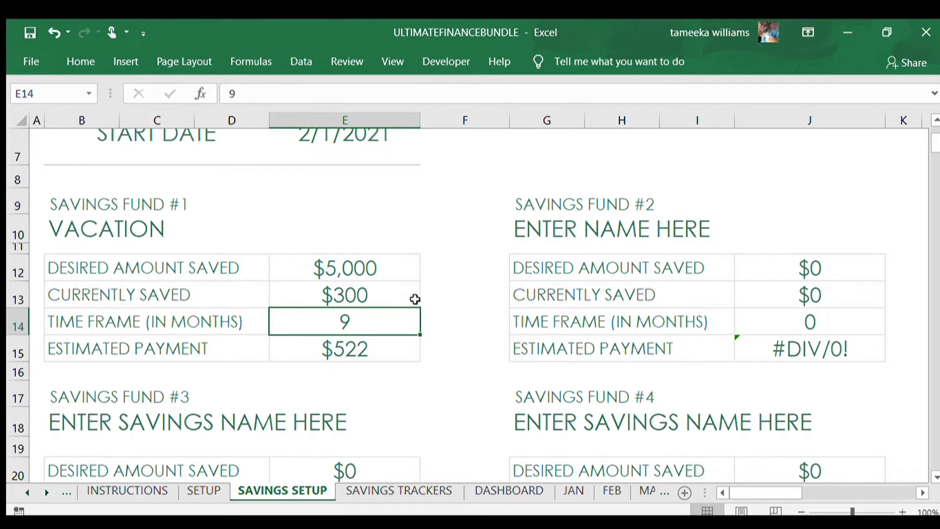
left_click(326, 349)
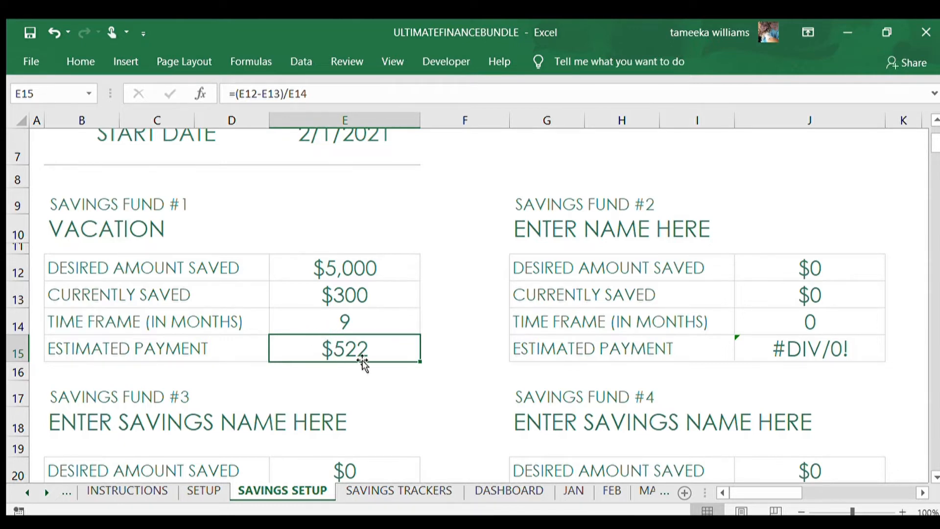
left_click(316, 259)
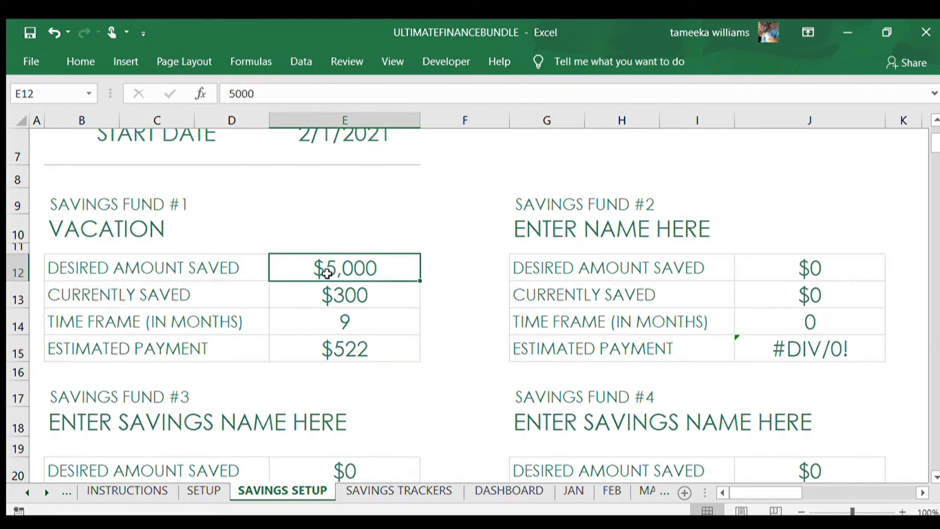
- Name Savings Fund #2 CAR
left_click(585, 226)
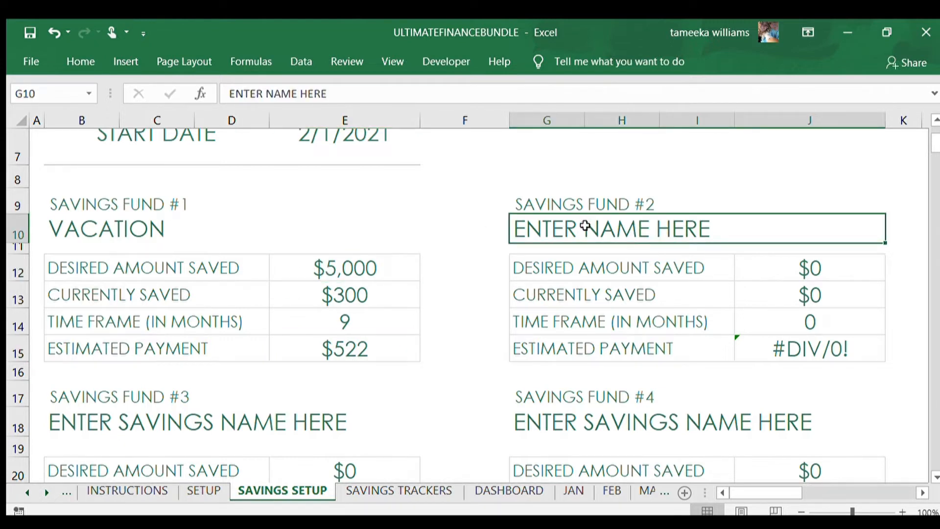
type("c")
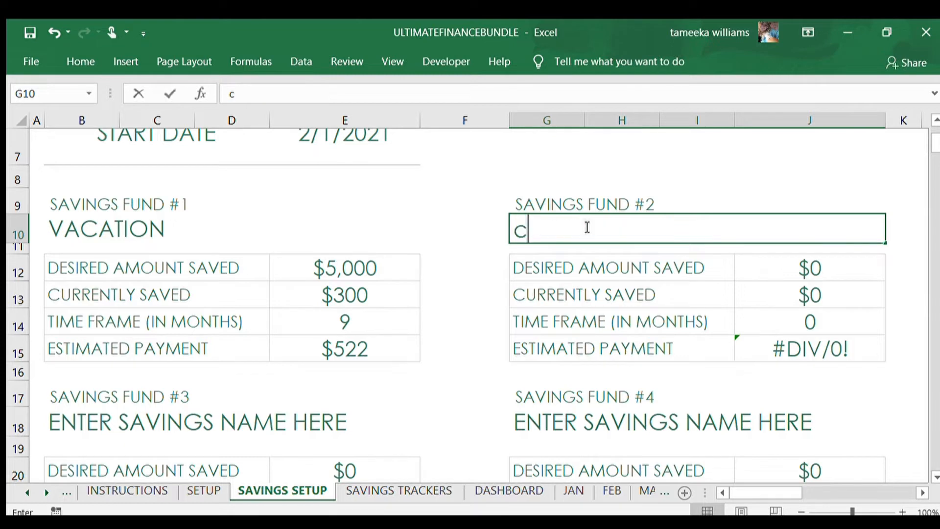
key("BackSpace")
type("CAR")
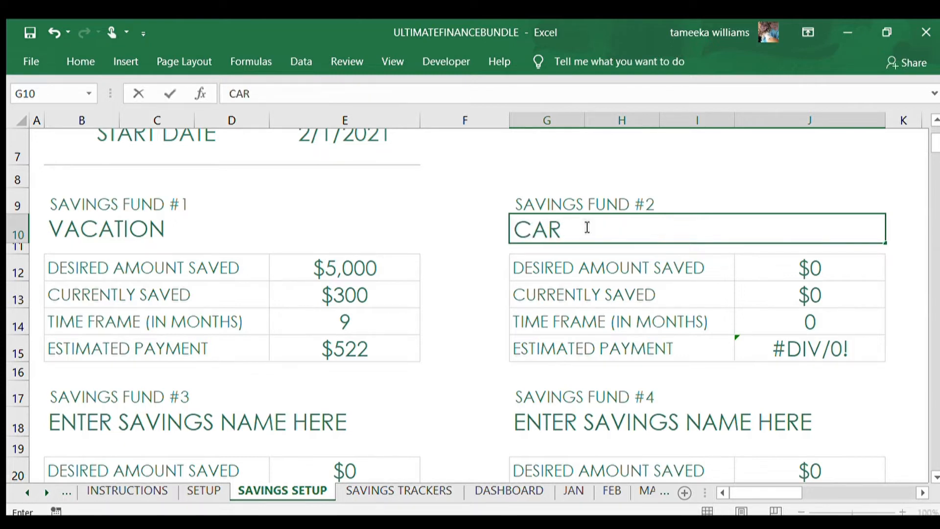
- Fill in the car fund with a desired amount of $27,000, $3,000 currently saved and a time frame of 36 months
left_click(837, 262)
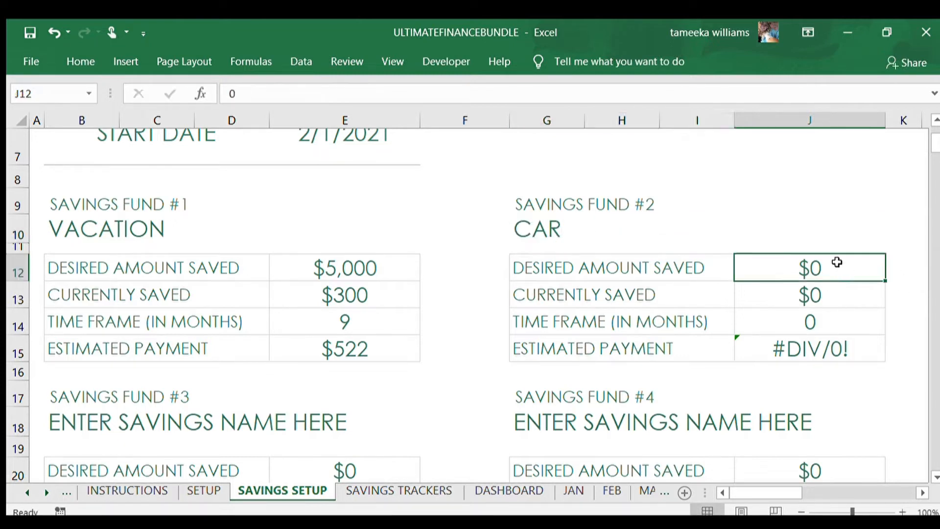
type("27000")
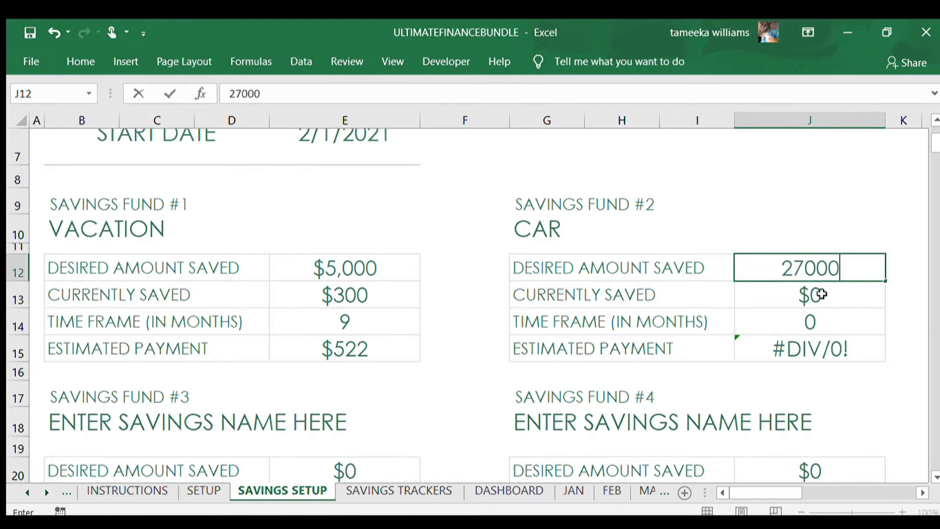
key("Return")
type("3")
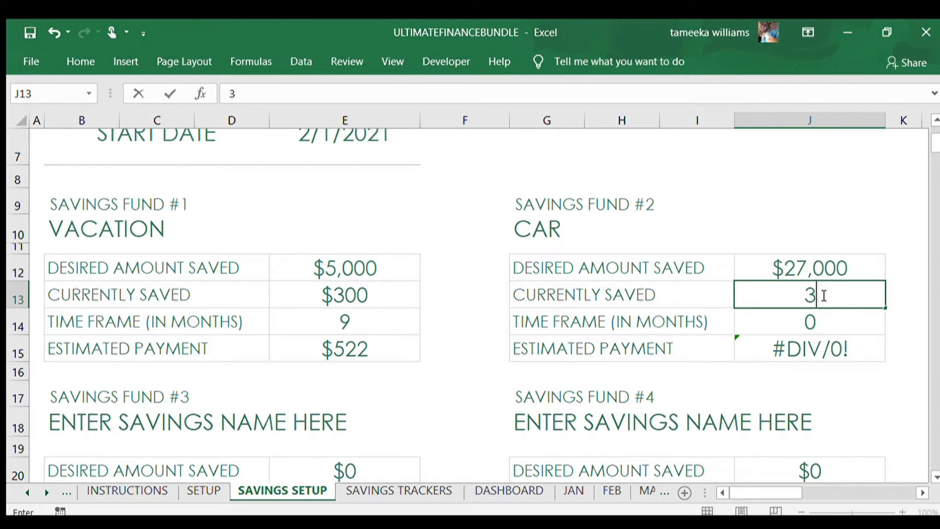
type(",000")
key("Return")
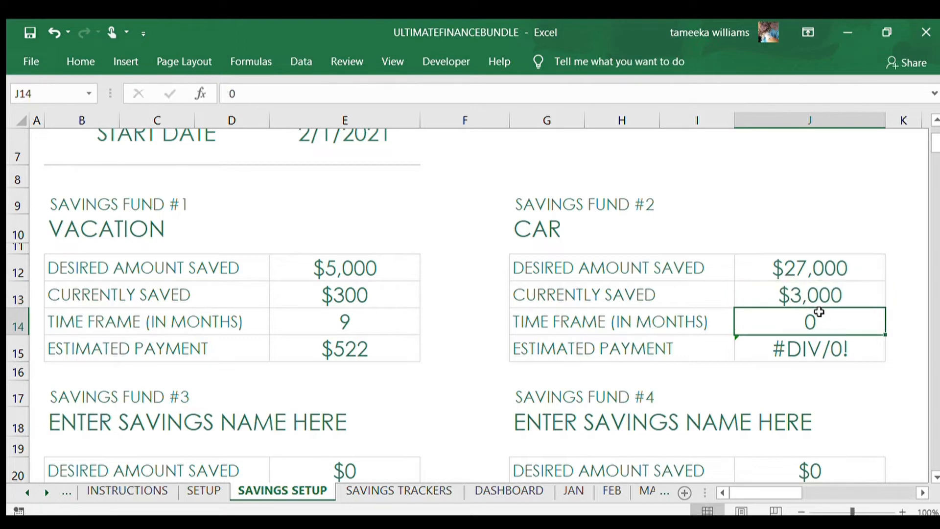
type("36")
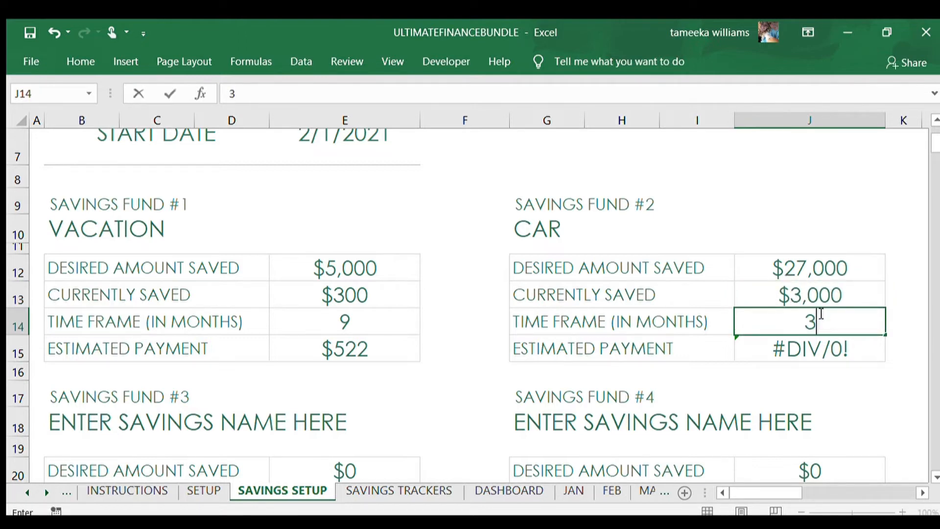
left_click(444, 402)
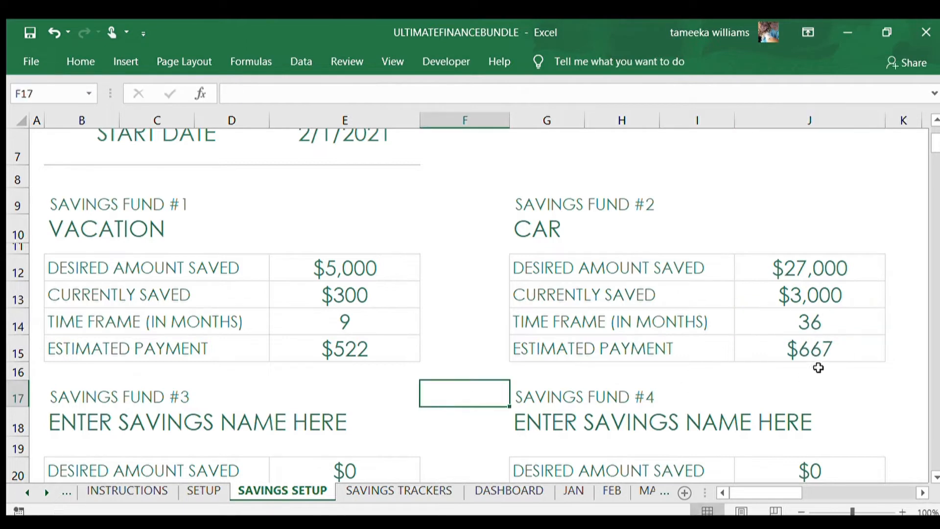
left_click(805, 346)
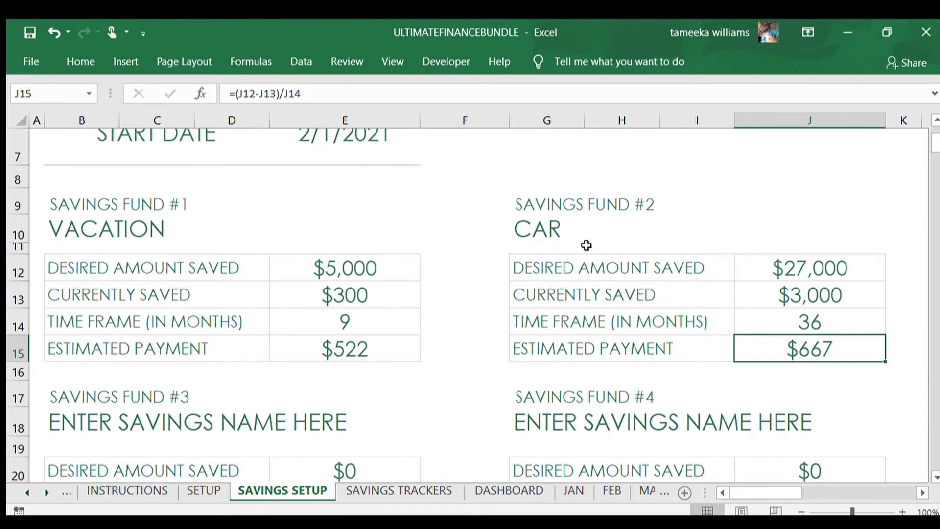
left_click(572, 316)
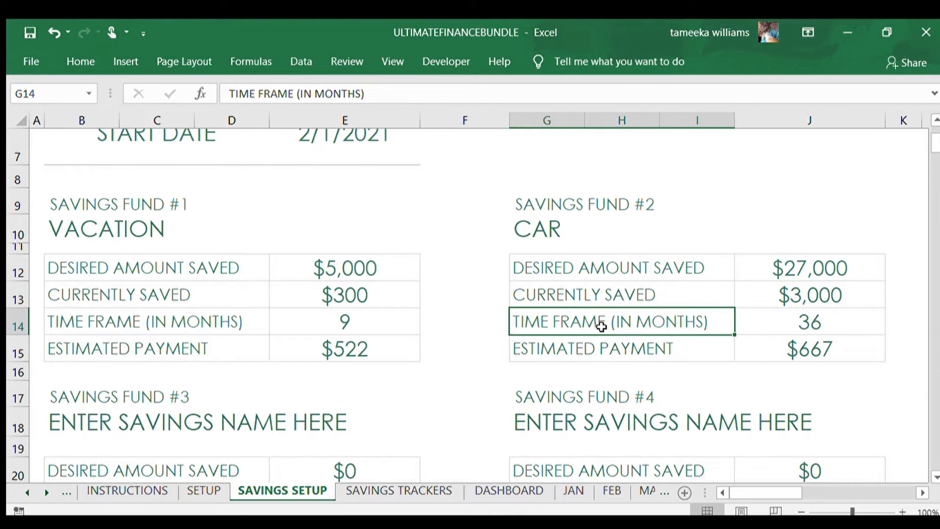
left_click(759, 320)
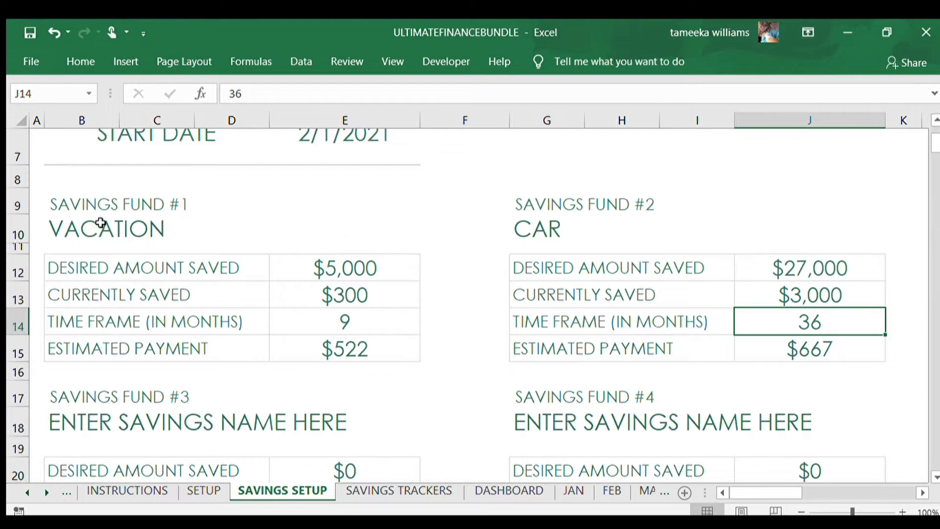
- Go to the monthly vacation tracker on the Savings Trackers sheet
left_click(389, 491)
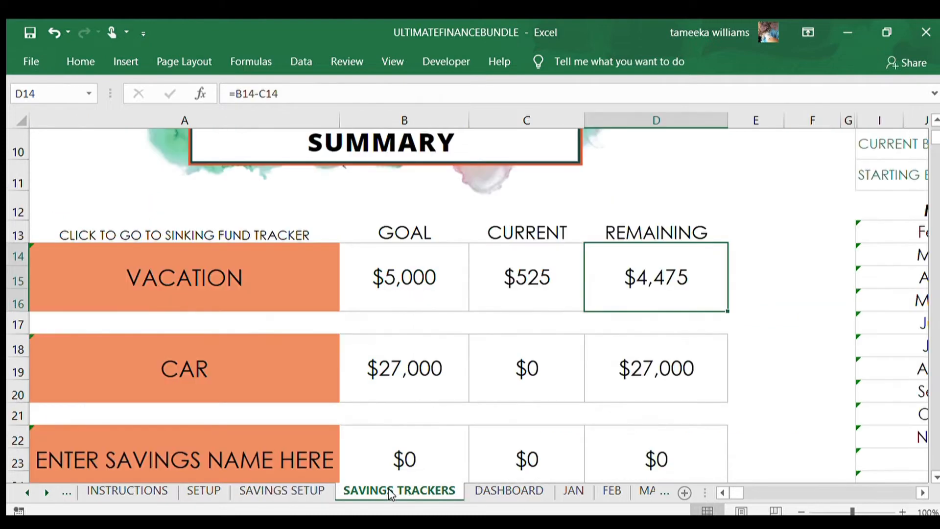
left_click(791, 364)
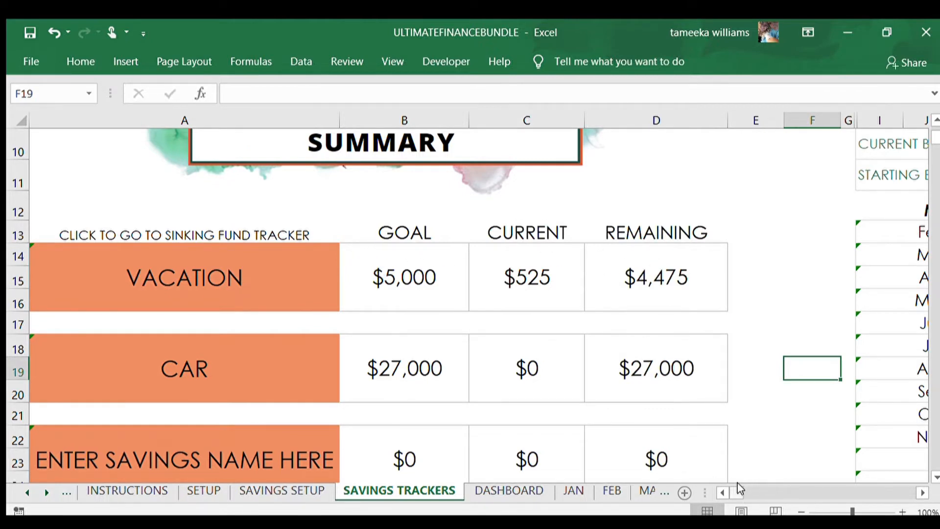
scroll(738, 482, "right", 3)
scroll(632, 441, "up", 3)
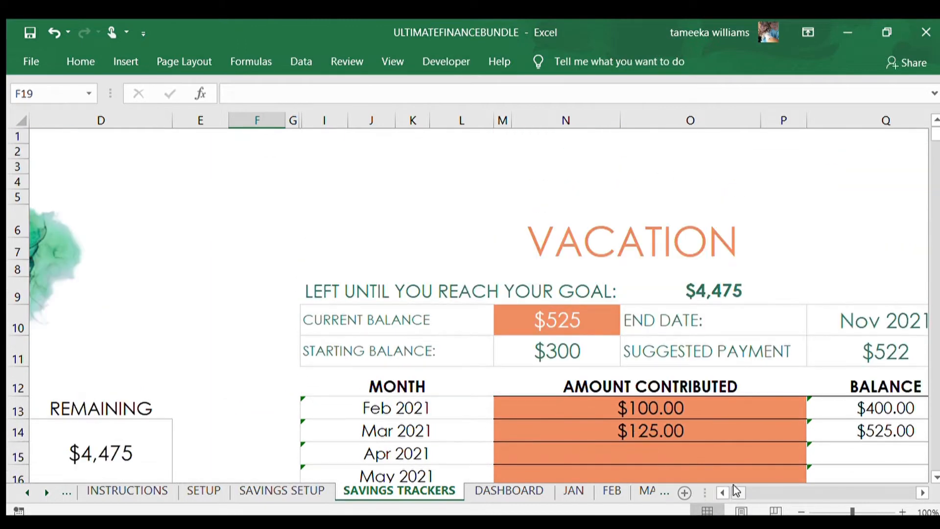
scroll(737, 489, "right", 2)
left_click_drag(738, 491, 739, 490)
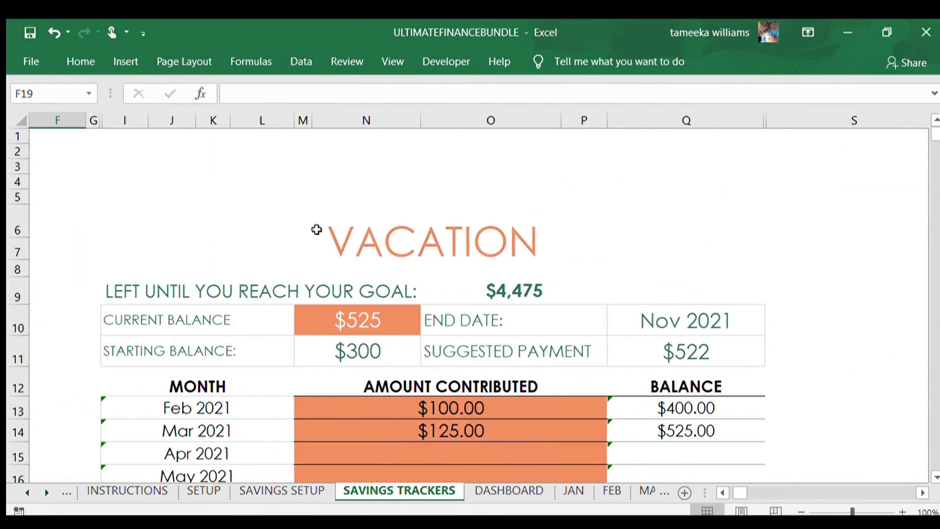
- Set the Feb 2021 amount contributed in the vacation tracker to 500
left_click(361, 407)
mouse_move(362, 411)
left_mouse_down()
mouse_move(361, 428)
mouse_move(369, 412)
left_mouse_up()
left_click(367, 429)
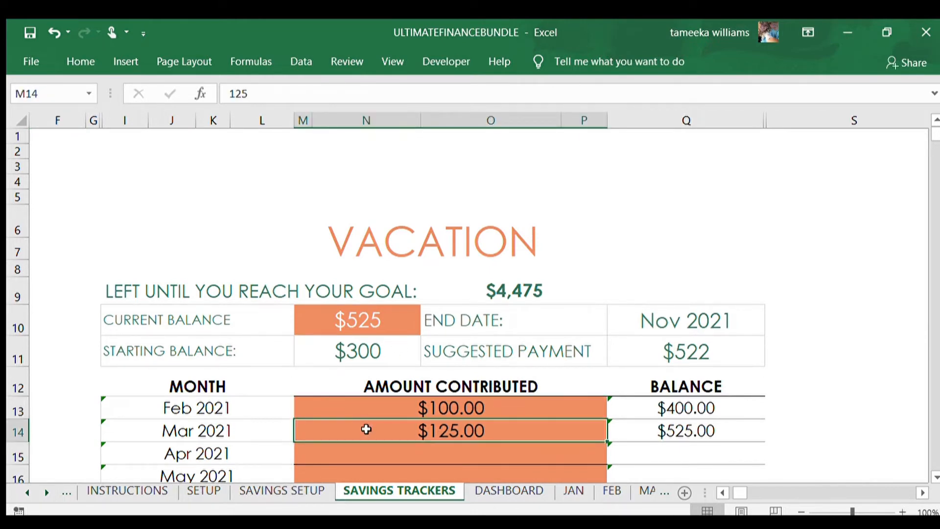
left_click(380, 403)
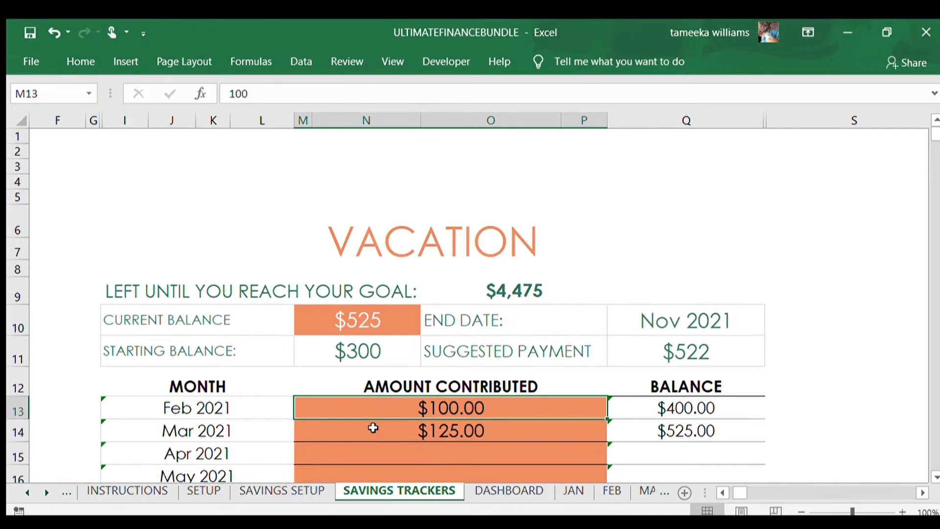
type("500")
left_click(781, 397)
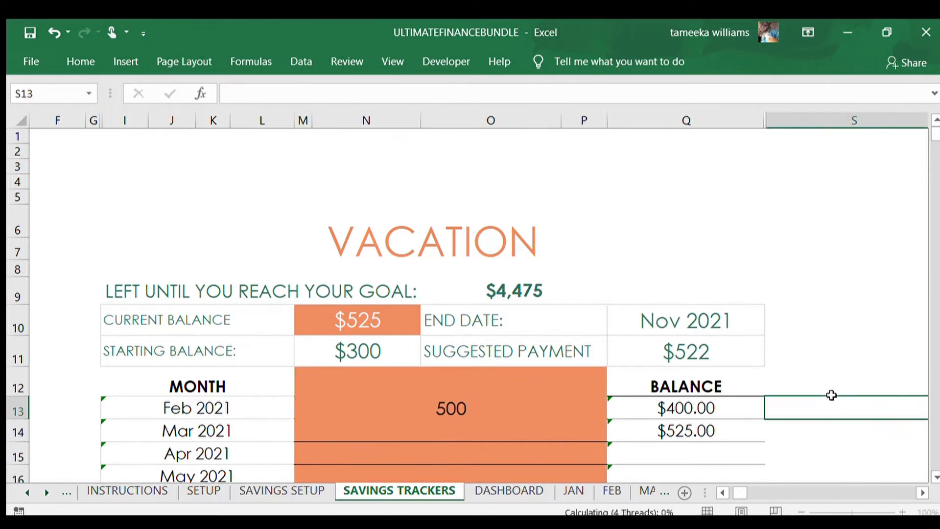
- Set the Mar 2021 amount contributed in the vacation tracker to 600
left_click(324, 431)
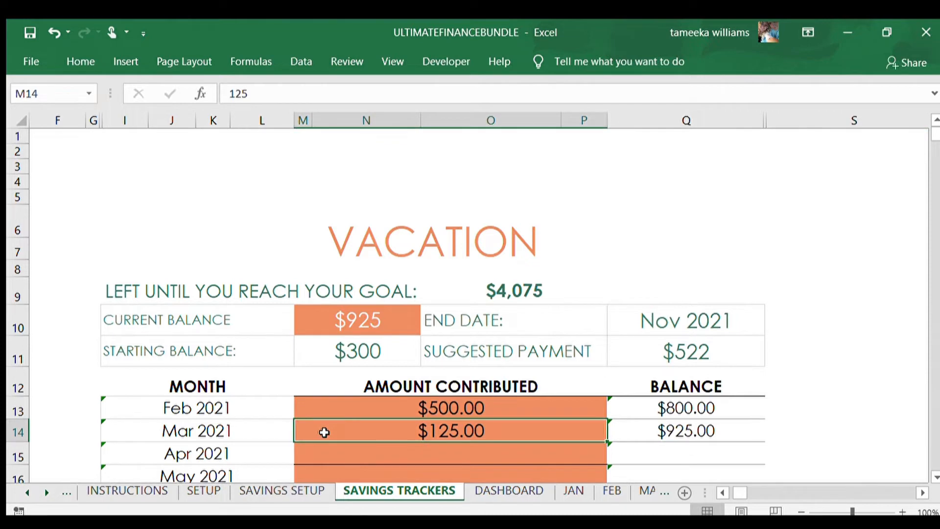
type("600")
left_click(841, 403)
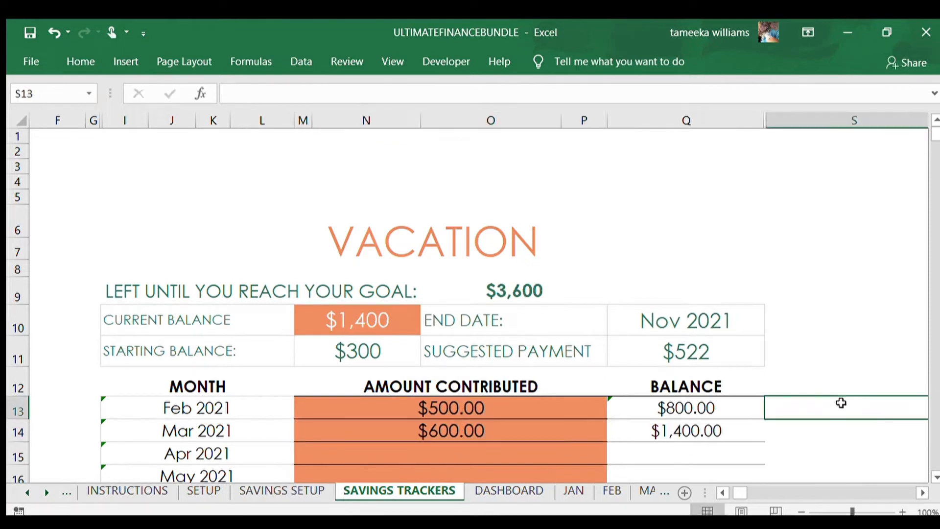
- Examine the vacation tracker's March balance, amount left until the goal, current and starting balances, end date and suggested payment
left_click(665, 435)
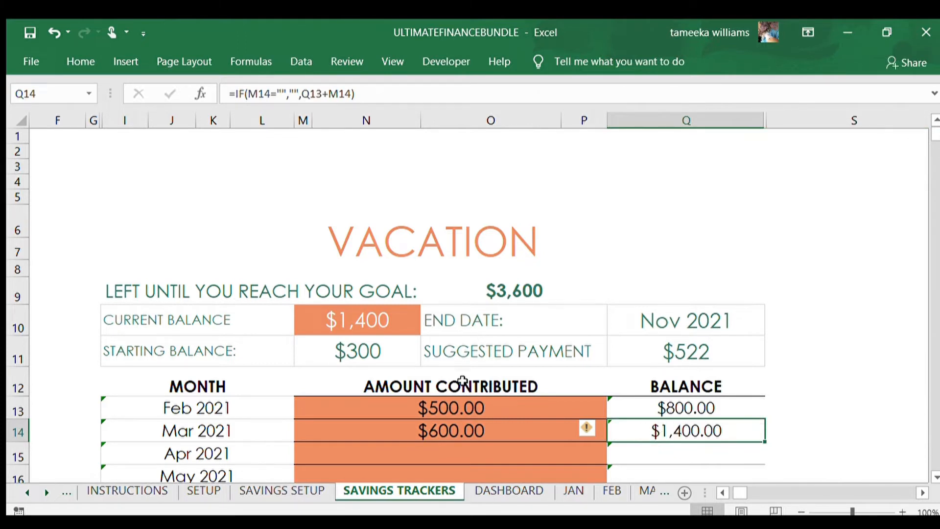
left_click(474, 289)
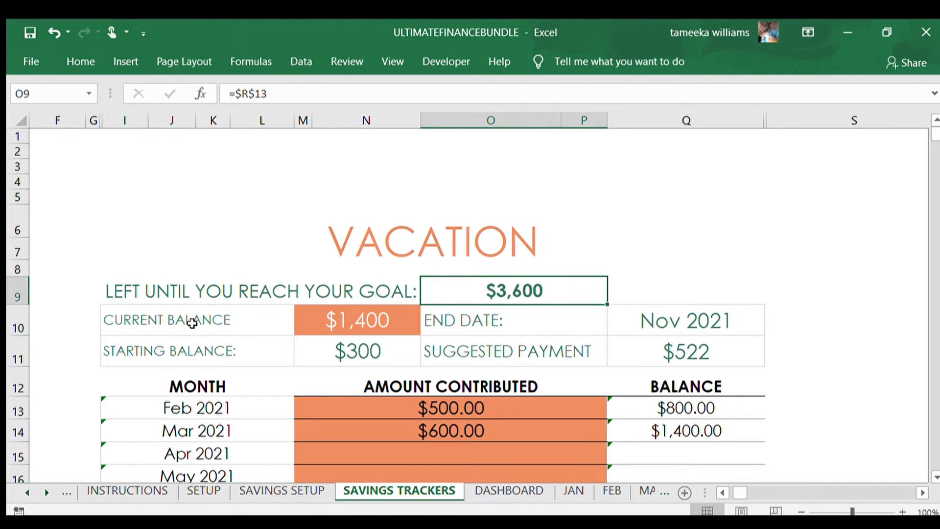
left_click(313, 318)
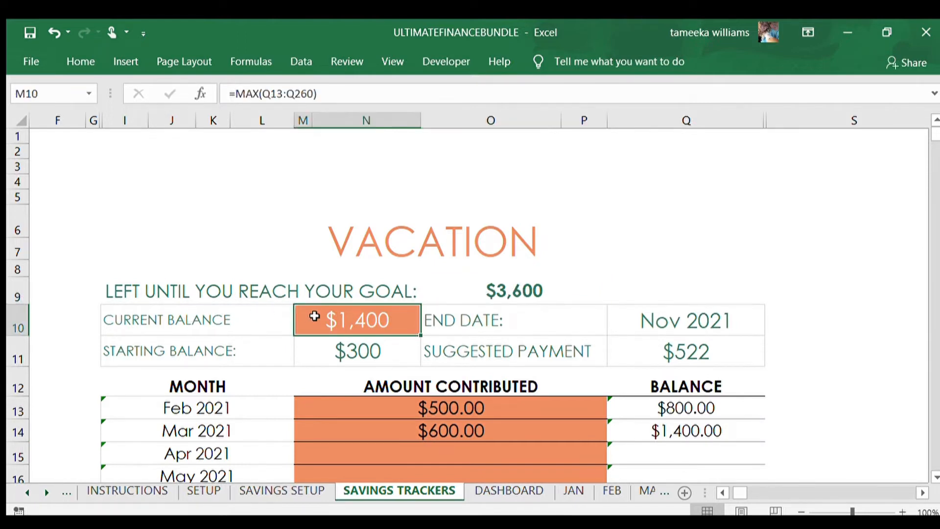
left_click(247, 351)
left_click(338, 351)
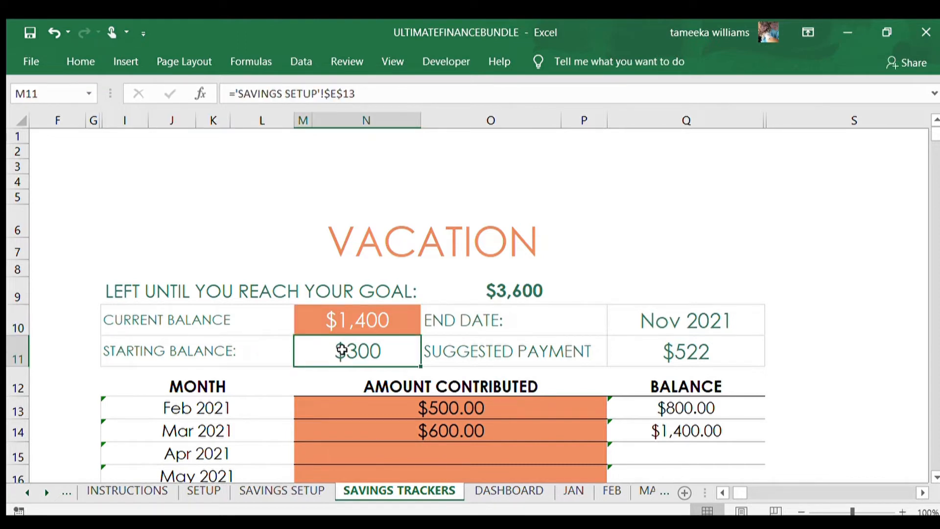
left_click(680, 323)
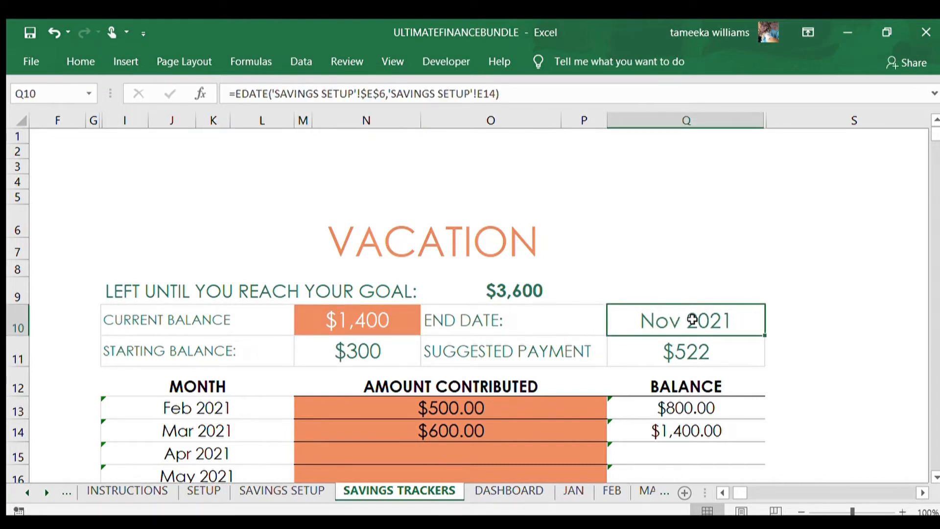
left_click(657, 347)
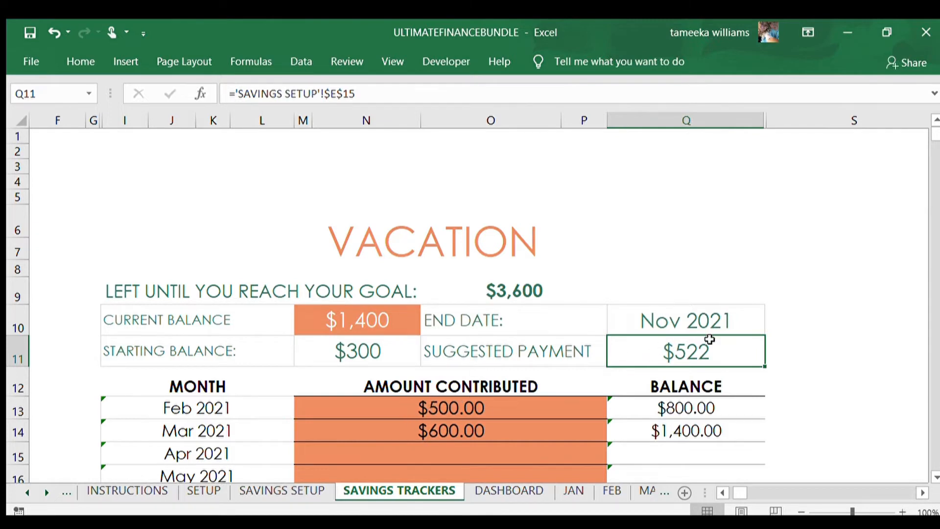
left_click(889, 344)
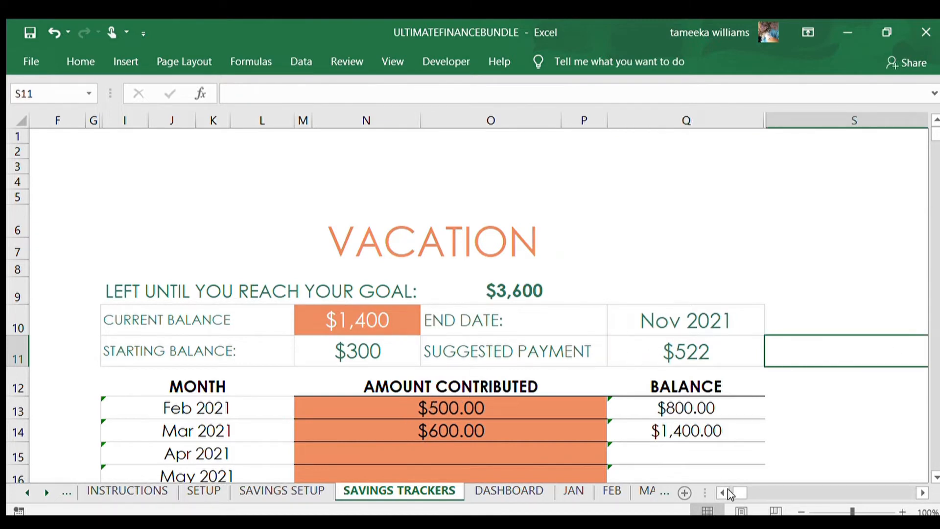
- Record contributions of 1,000 for Feb 2021 and 400 for Mar 2021 in the car savings tracker
left_click_drag(729, 494, 743, 493)
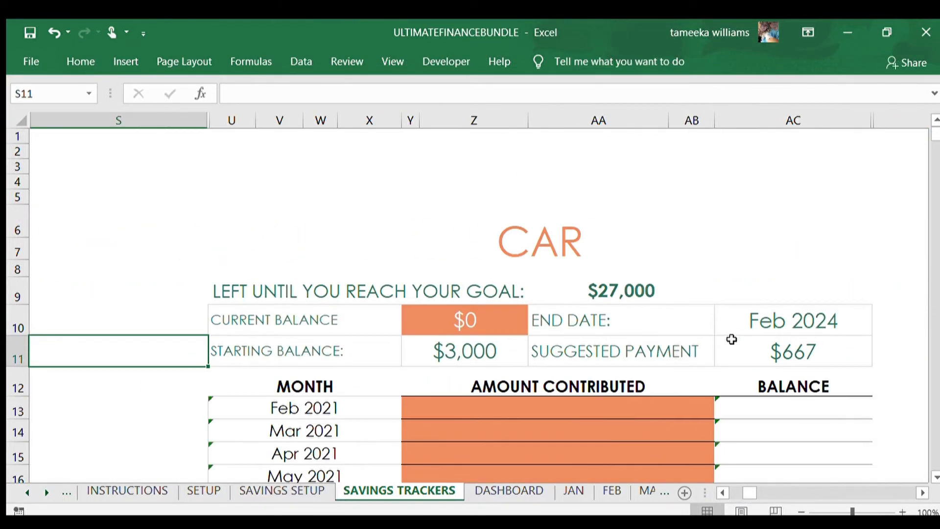
left_click(502, 409)
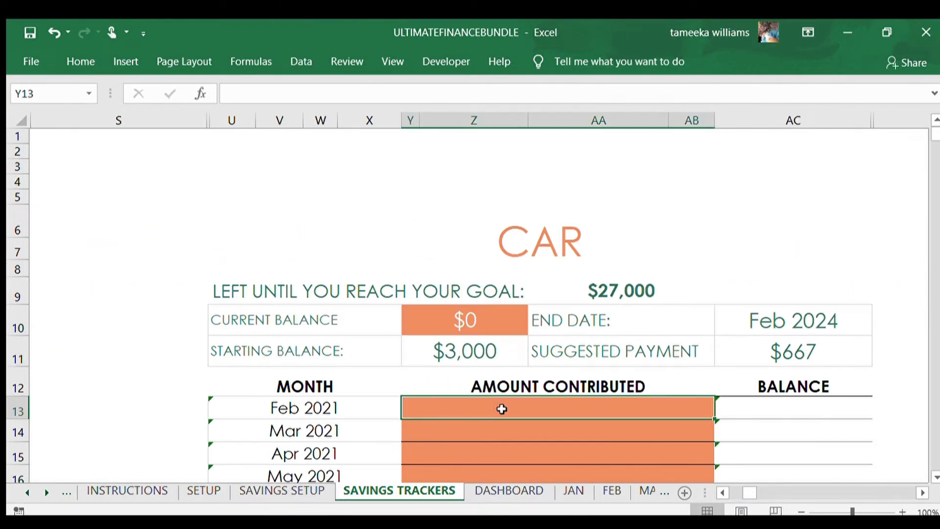
type("1")
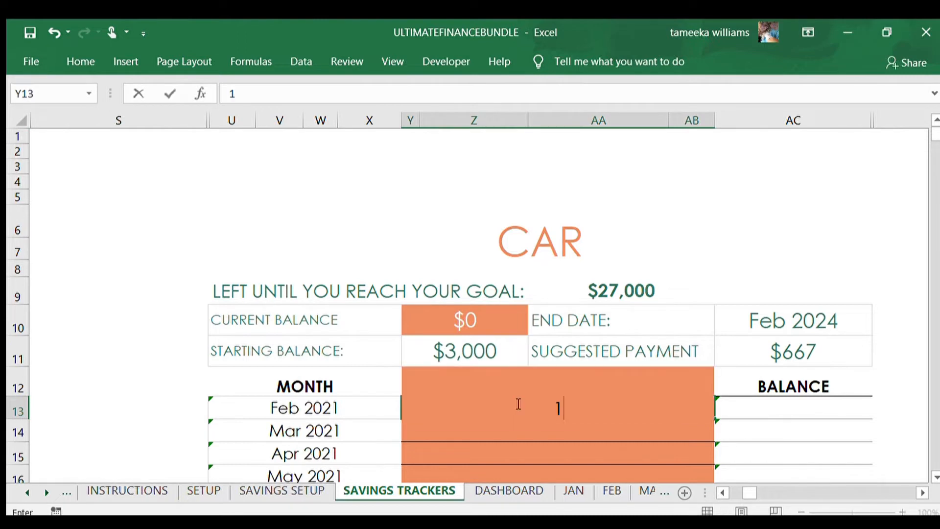
type(",00000")
left_click(129, 411)
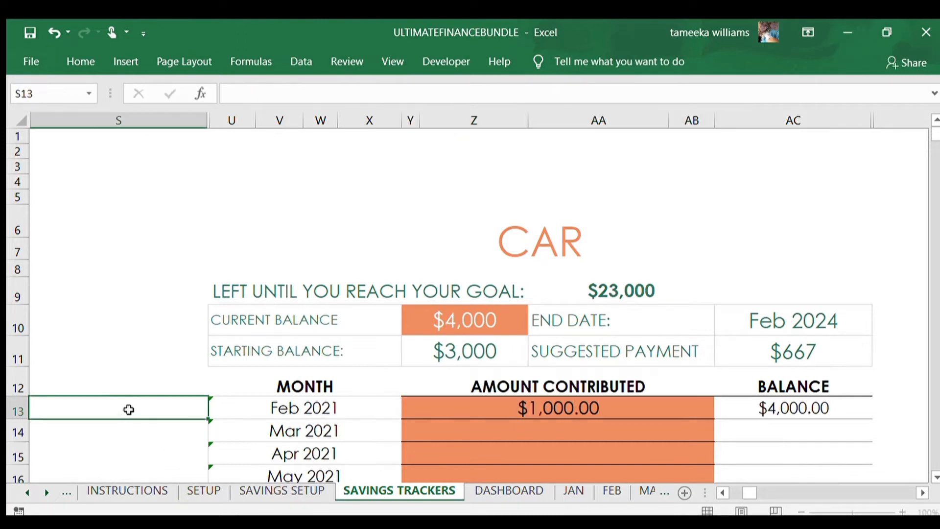
left_click(659, 431)
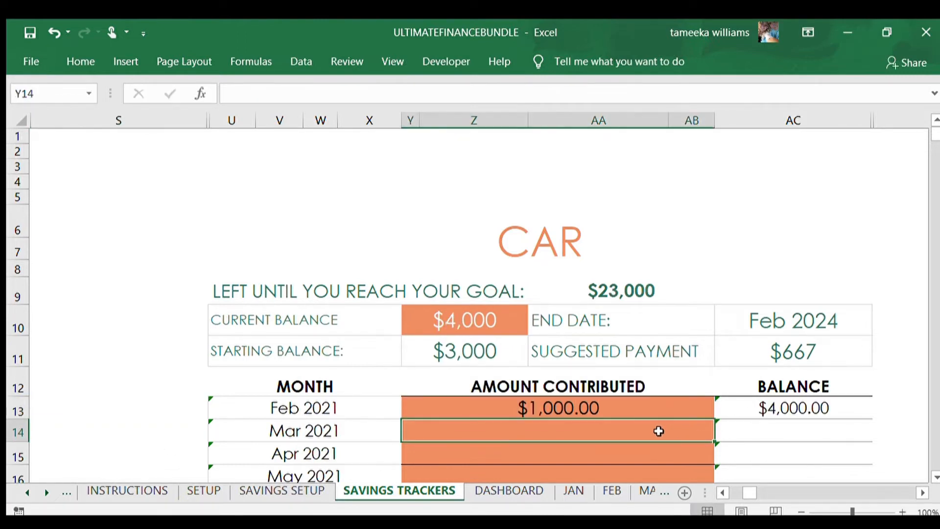
type("400")
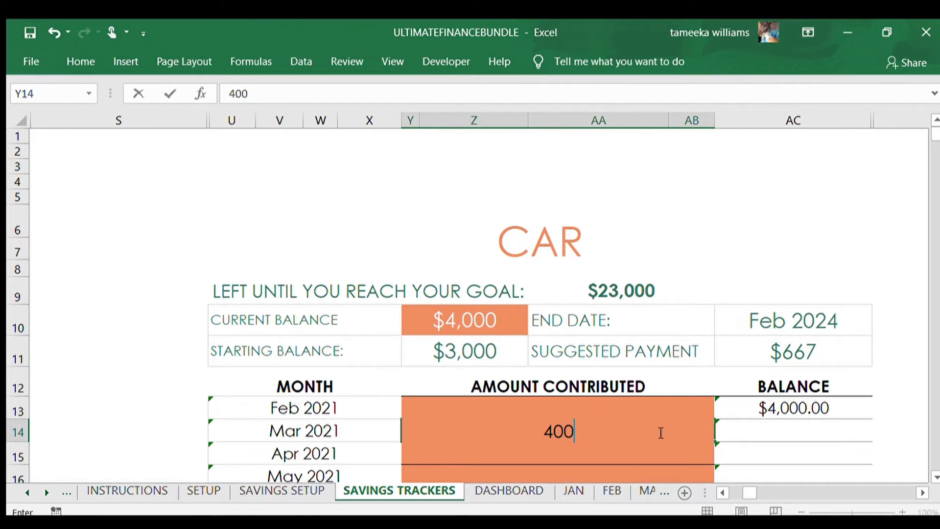
left_click(105, 286)
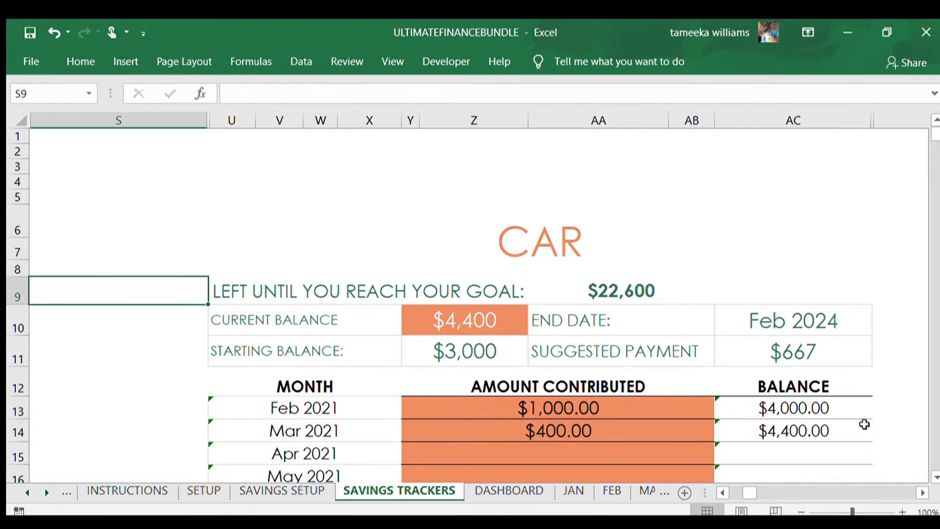
- Examine the car tracker's March balance, amount left until the goal, current balance, end date and full list of months
left_click(770, 431)
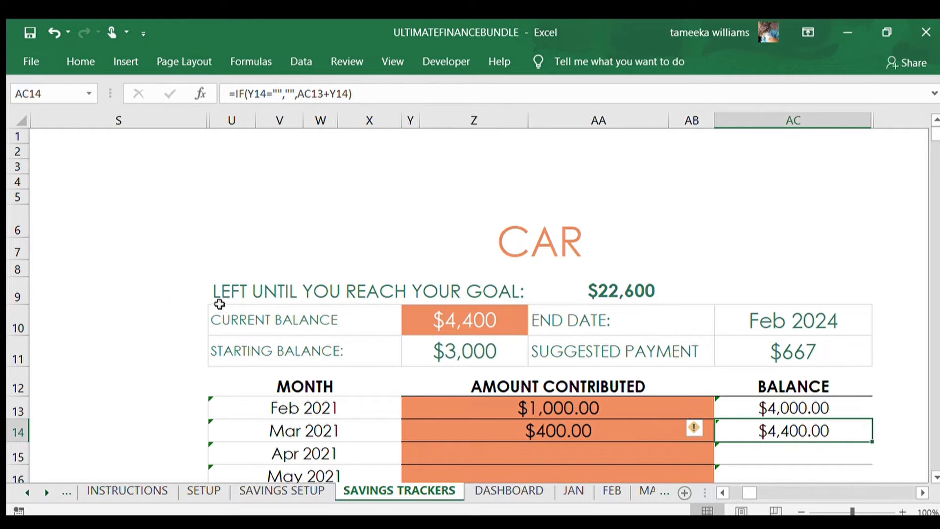
left_click(610, 286)
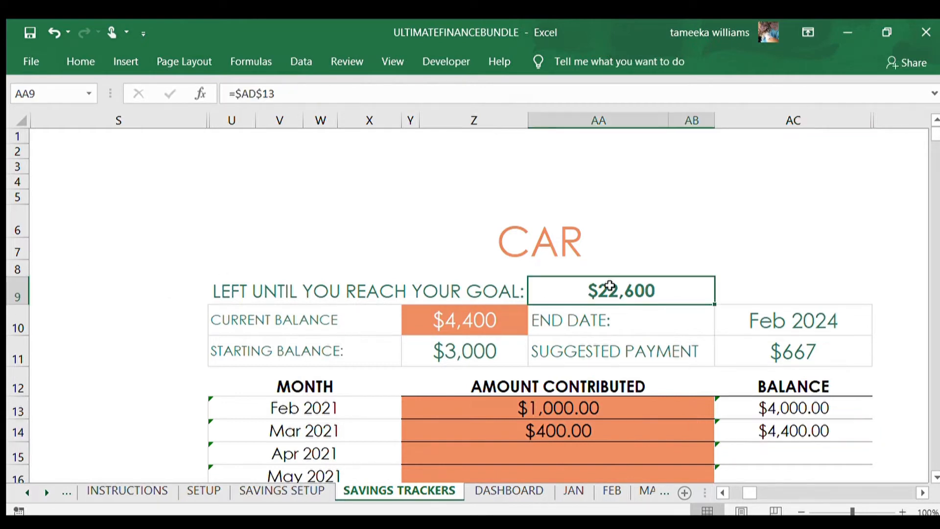
left_click(439, 312)
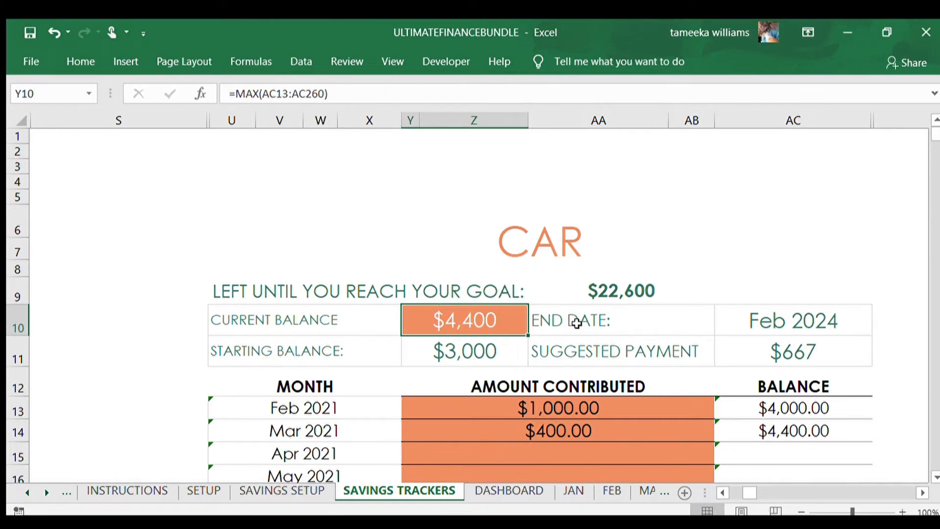
left_click(772, 321)
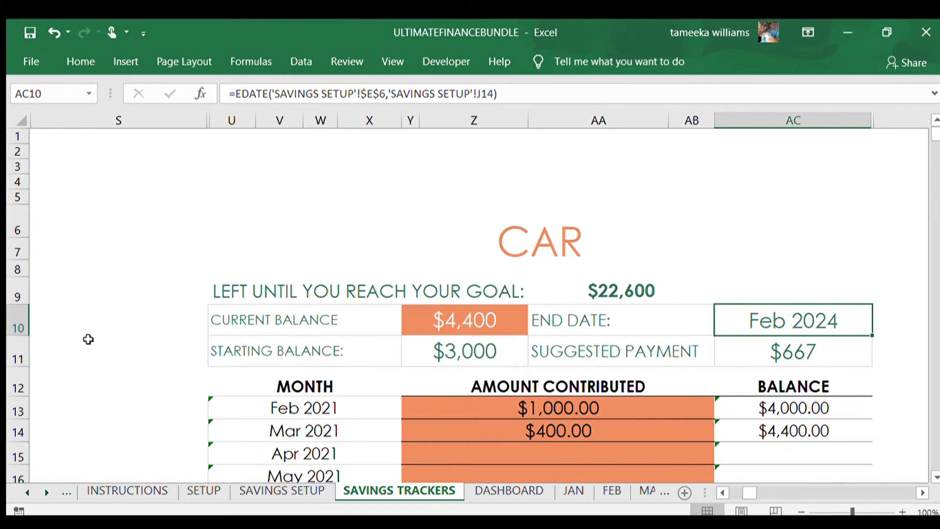
scroll(450, 382, "down", 3)
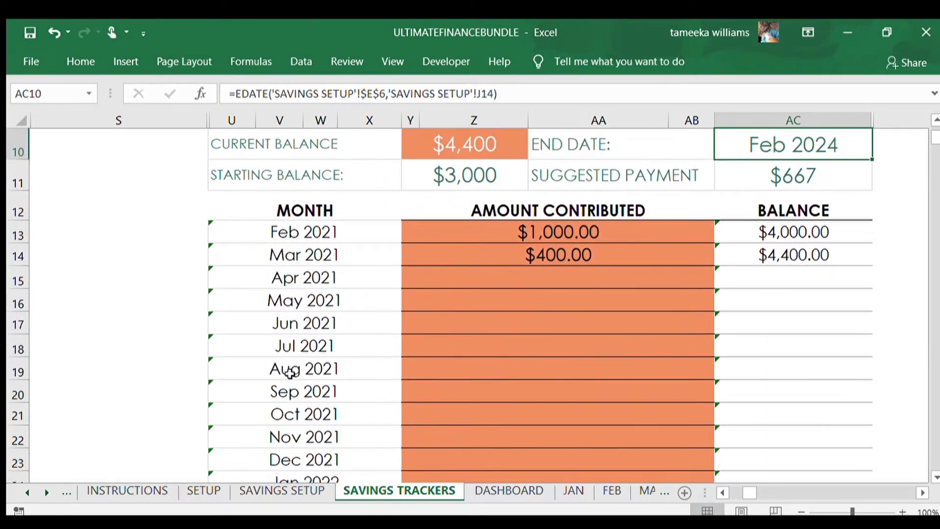
scroll(297, 417, "down", 7)
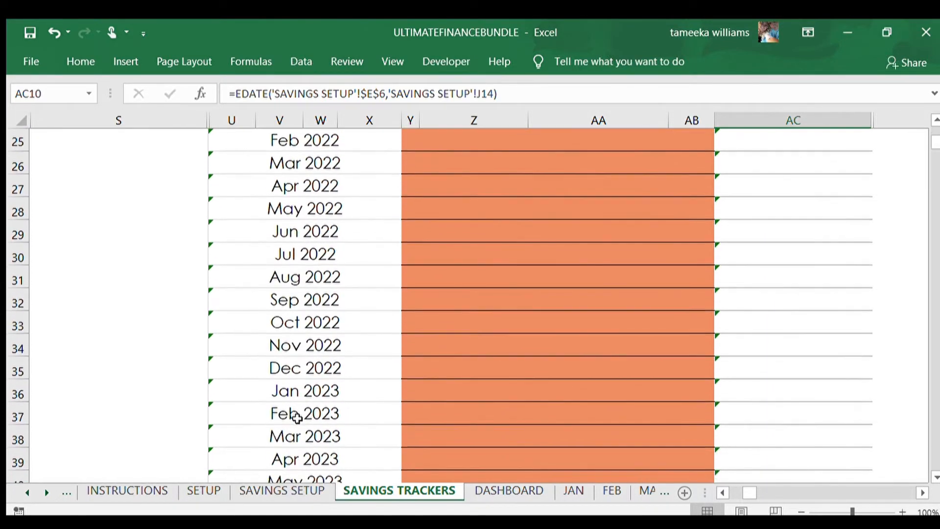
scroll(298, 418, "down", 2)
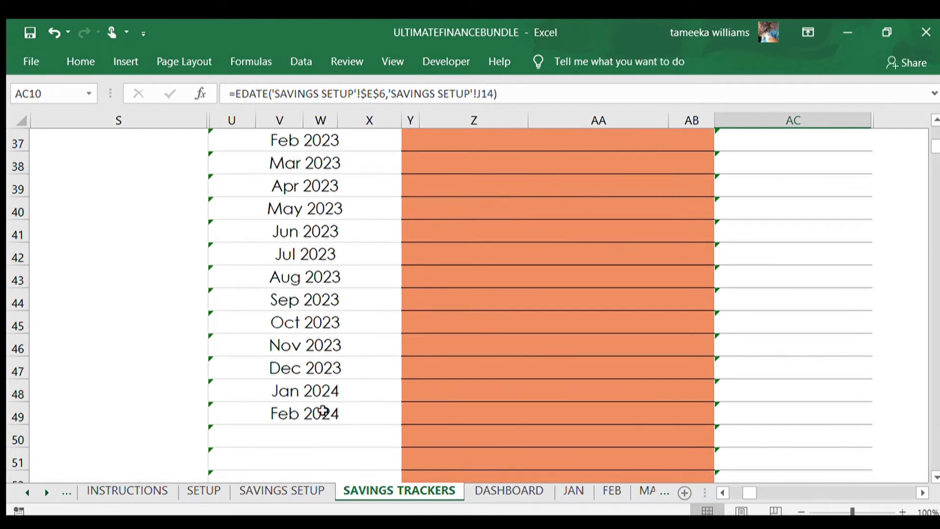
scroll(349, 411, "up", 12)
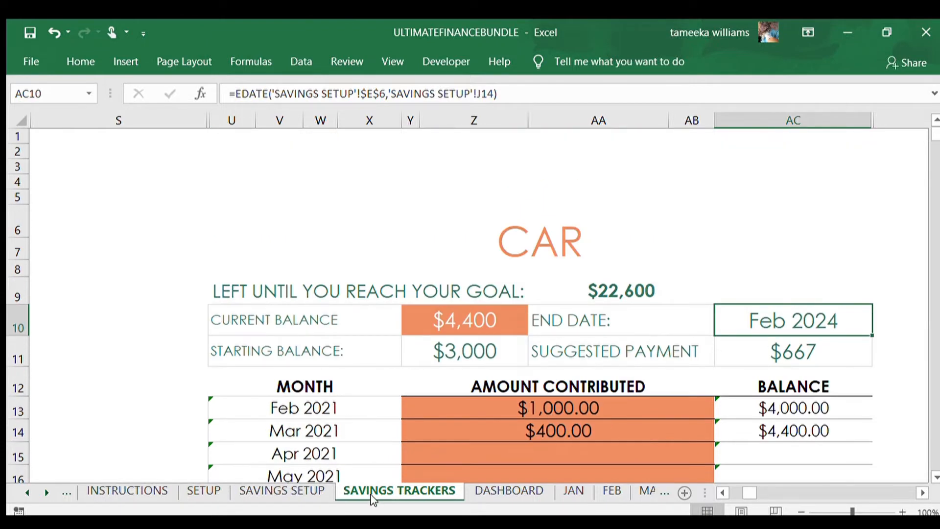
- On the Setup sheet, enter MY PAYCHECK as the first income source
left_click(205, 490)
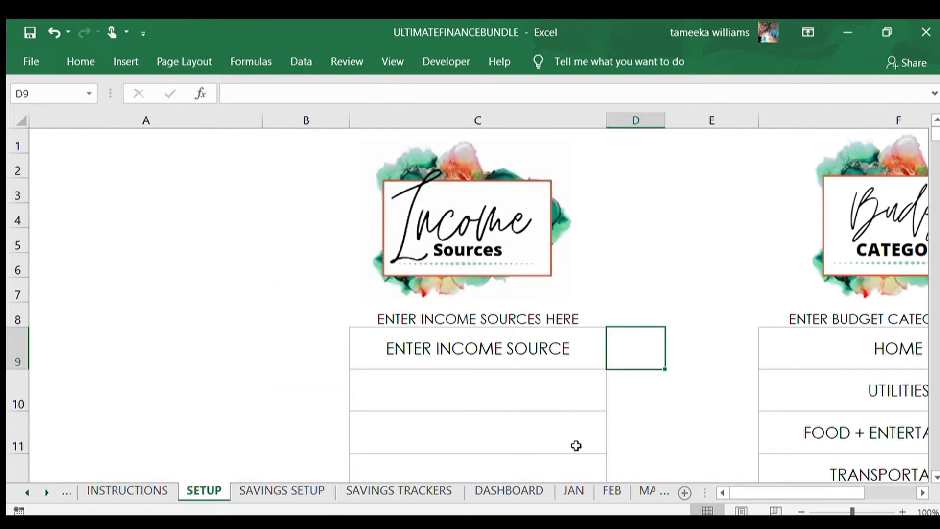
mouse_move(780, 490)
left_mouse_down()
mouse_move(806, 491)
mouse_move(771, 484)
left_mouse_up()
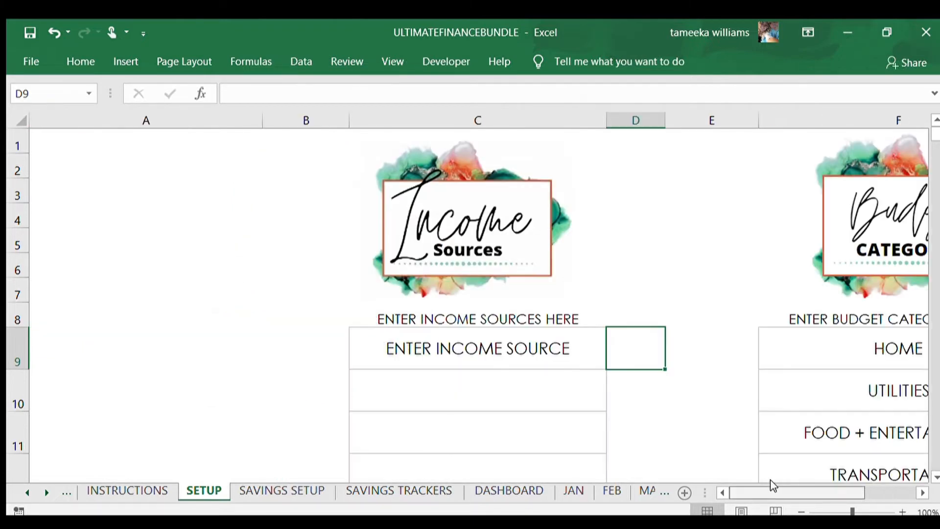
left_click(401, 345)
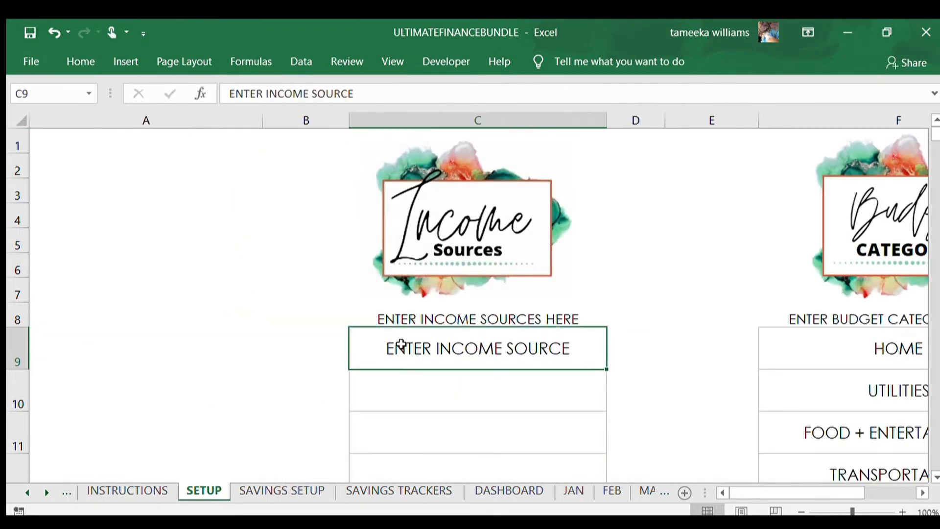
type("MY P")
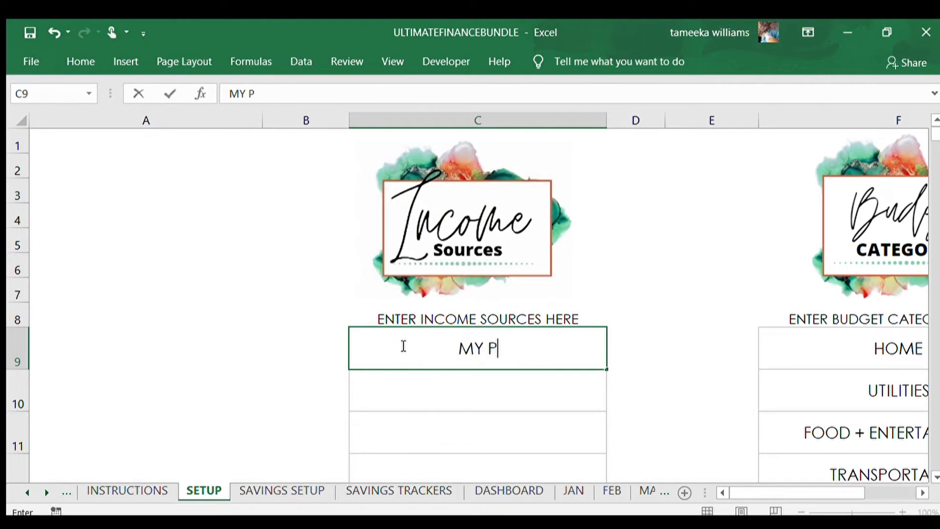
type("AYCHECK")
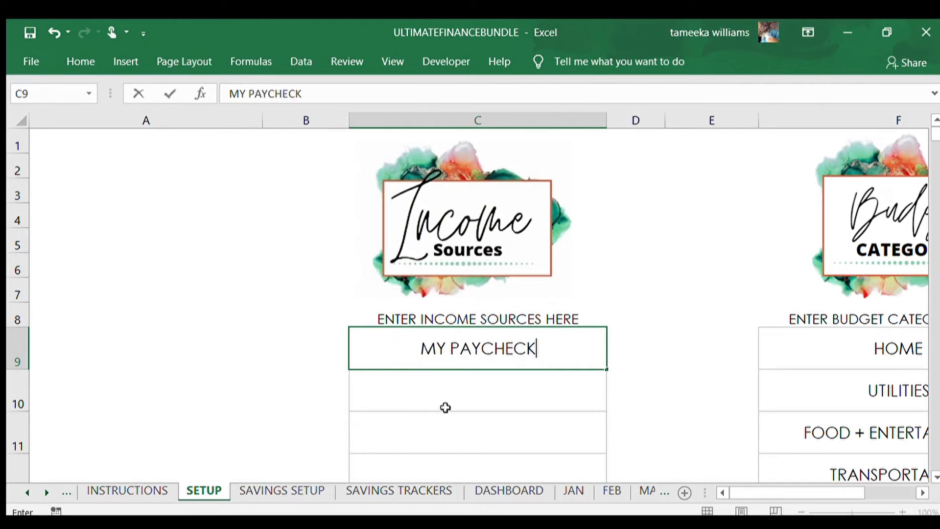
- Add HUSBAND PAYCHECK and ETSY as the second and third income sources
left_click(447, 410)
type("H")
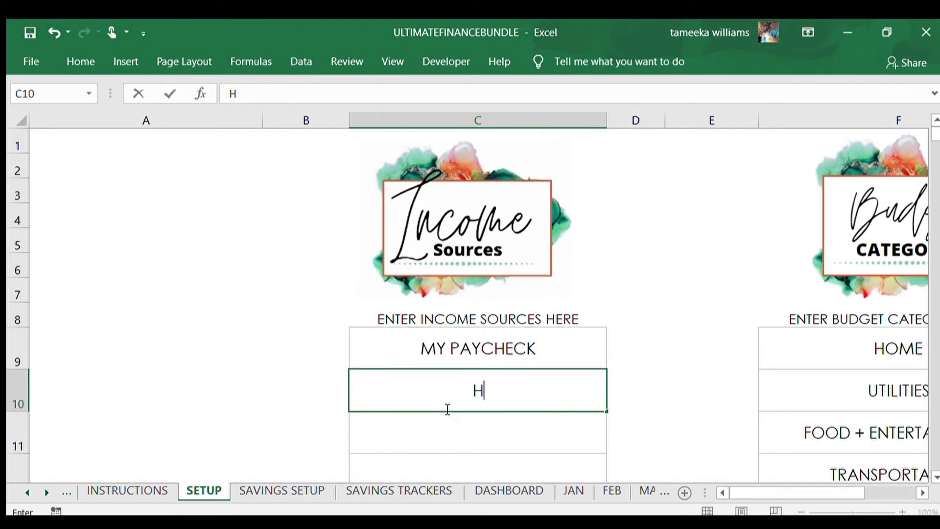
type("USBAND PAY")
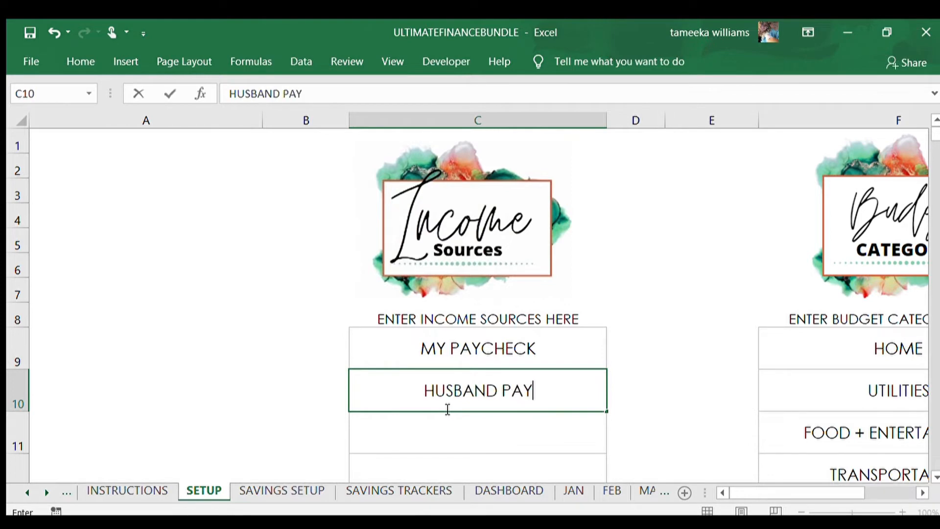
type("CHECK")
key("Return")
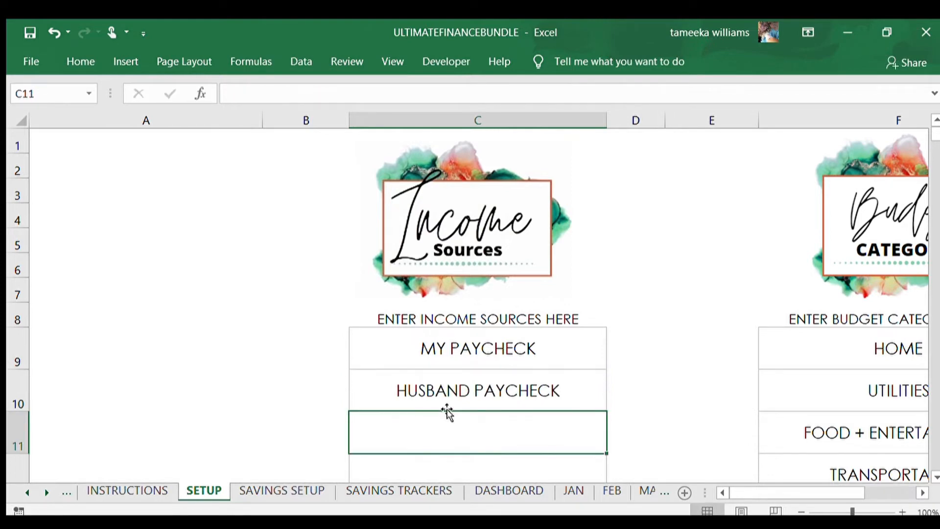
type("ETSY")
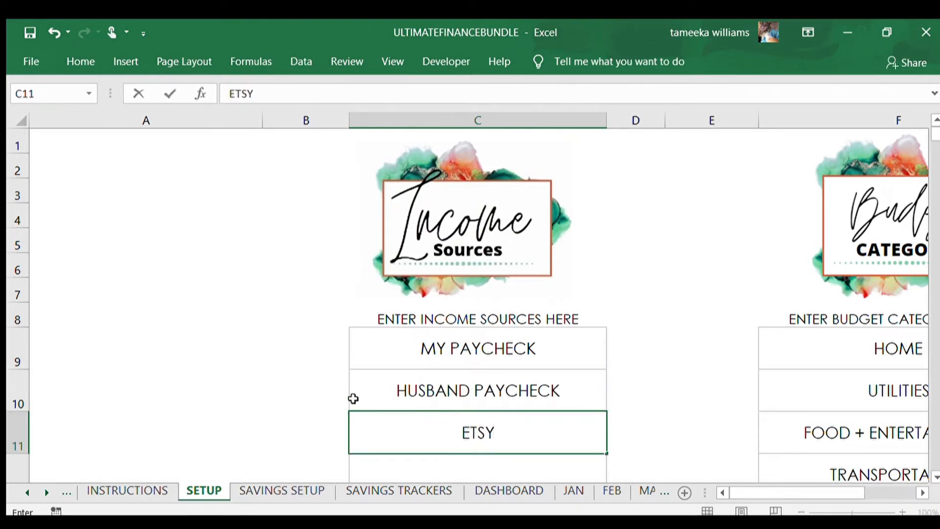
left_click(290, 454)
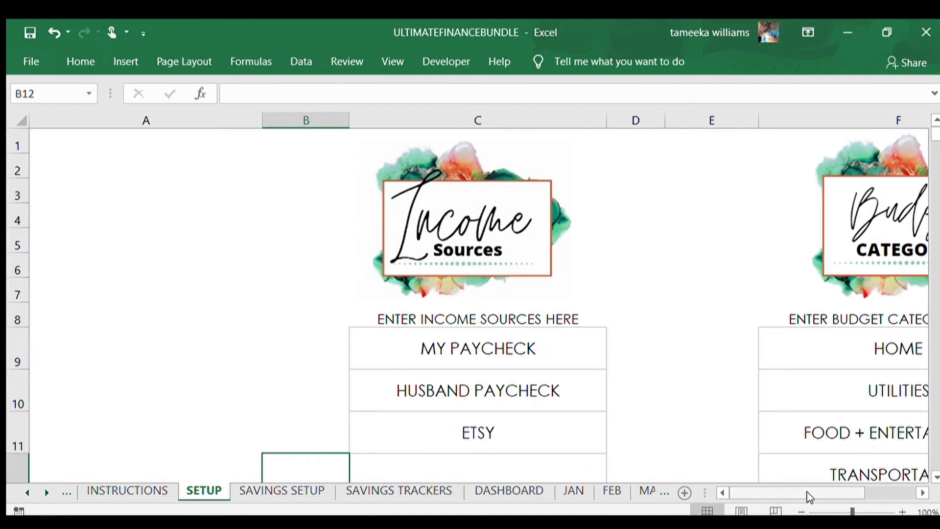
- Change the HOME budget category on the Setup sheet to HOME + SECURITY
left_click_drag(810, 495, 824, 497)
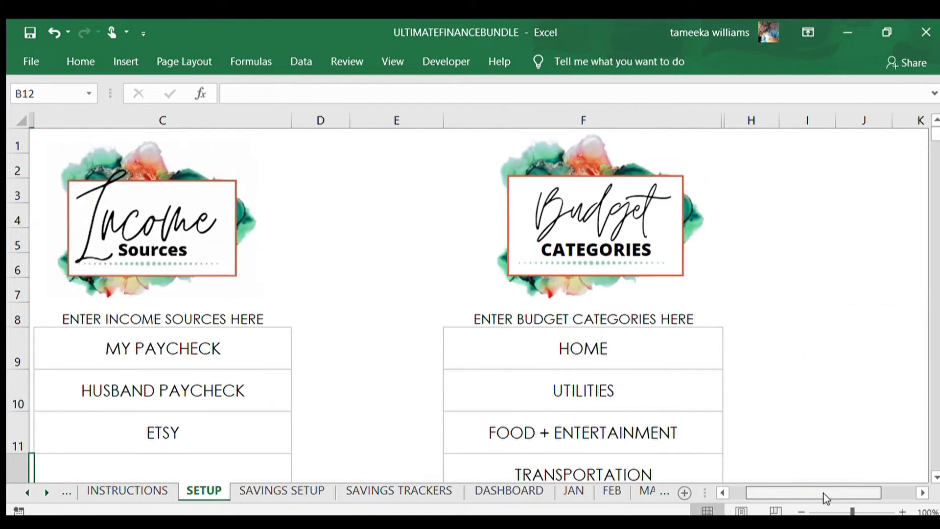
scroll(863, 387, "down", 4)
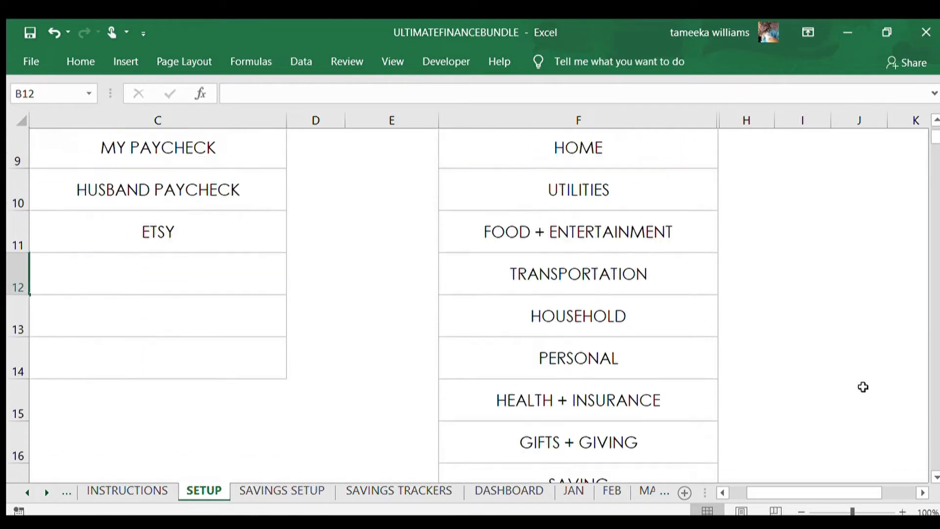
scroll(862, 388, "up", 2)
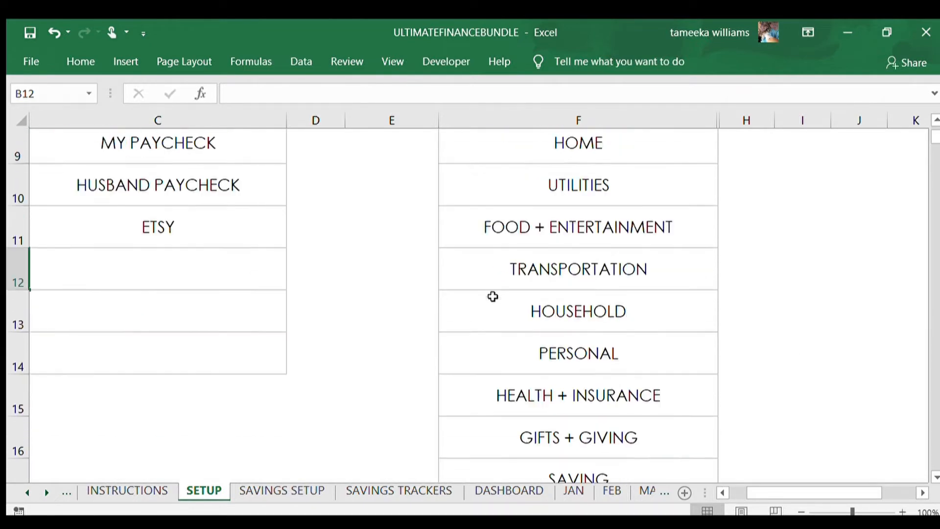
left_click(579, 206)
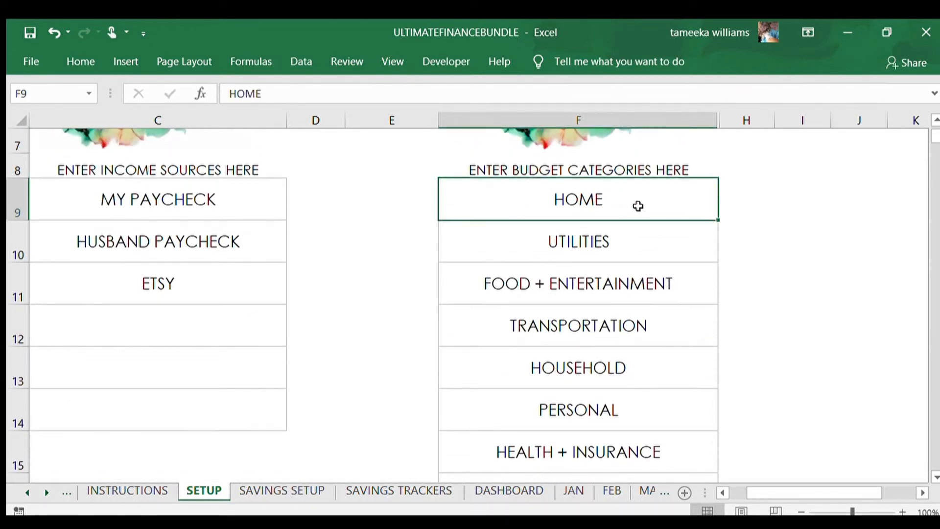
double_click(639, 207)
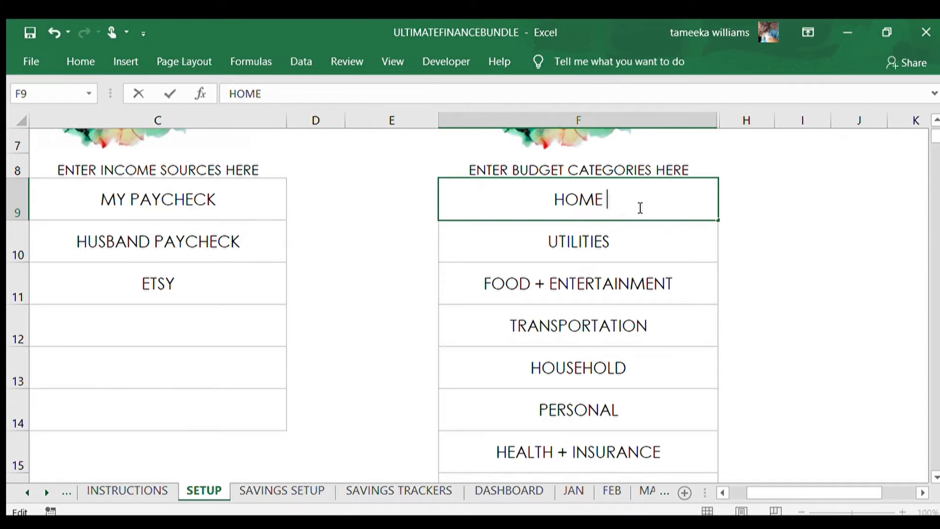
type("=")
key("BackSpace")
type("+ sE")
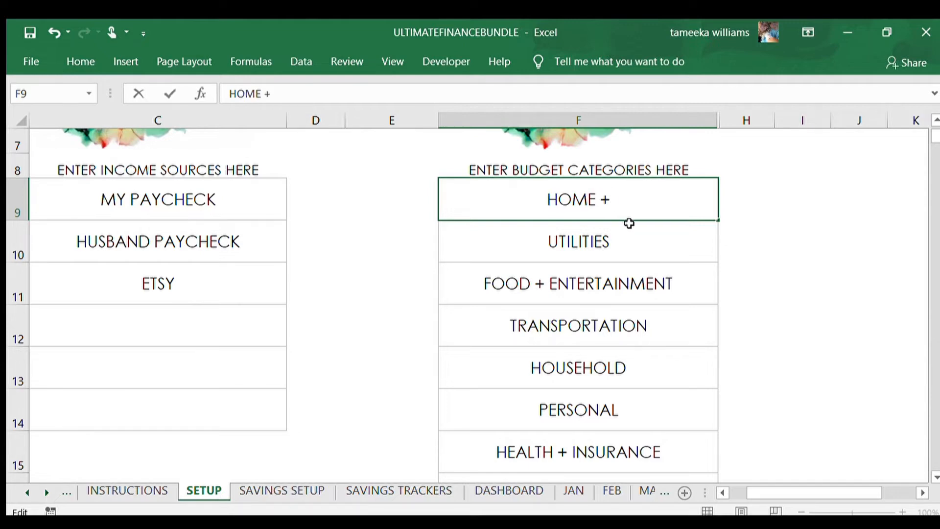
key("BackSpace")
key("BackSpace")
type("SE")
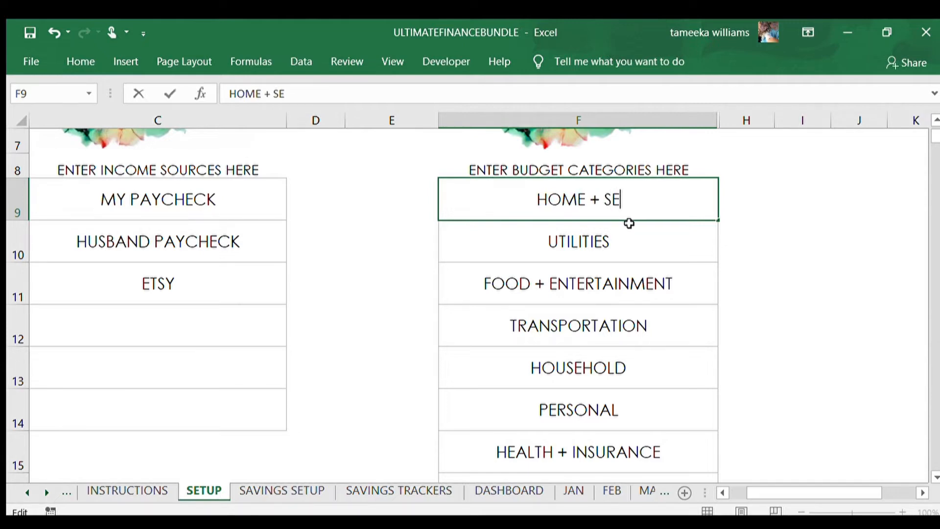
type("CURITY")
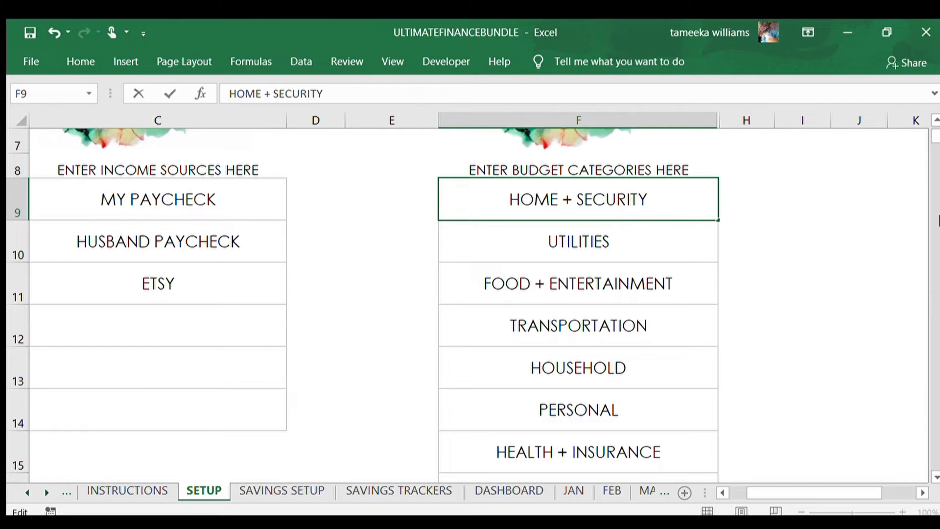
left_click(782, 279)
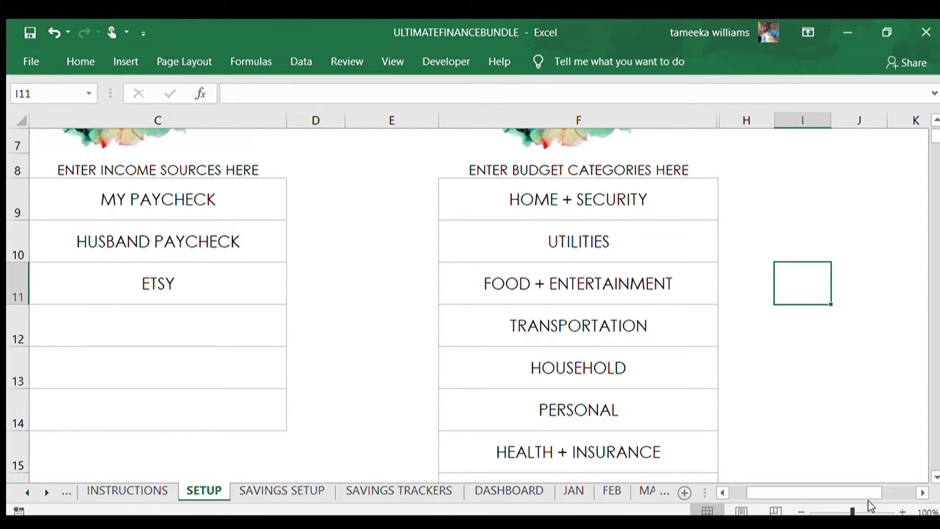
- Open the JAN sheet, look over its financial goals section and go to its income tracker
left_click_drag(778, 488, 740, 492)
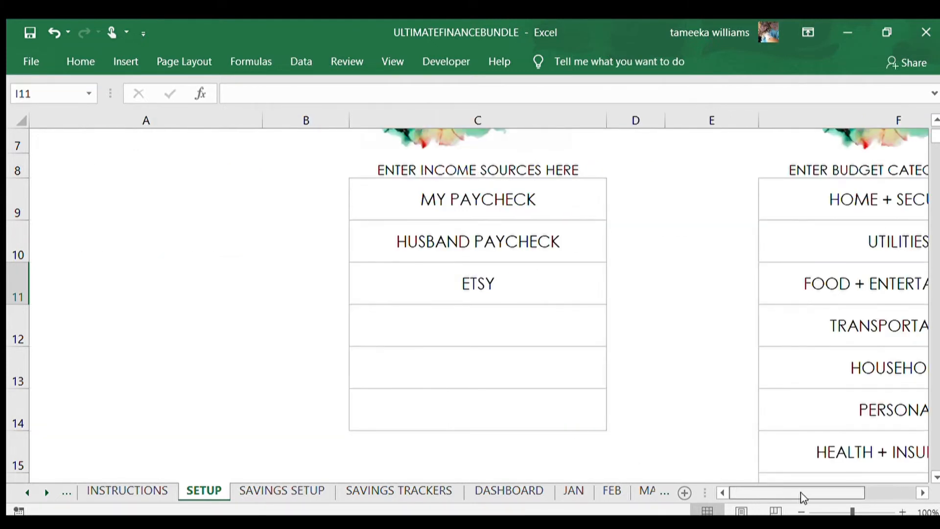
left_click_drag(803, 498, 829, 498)
left_click(571, 490)
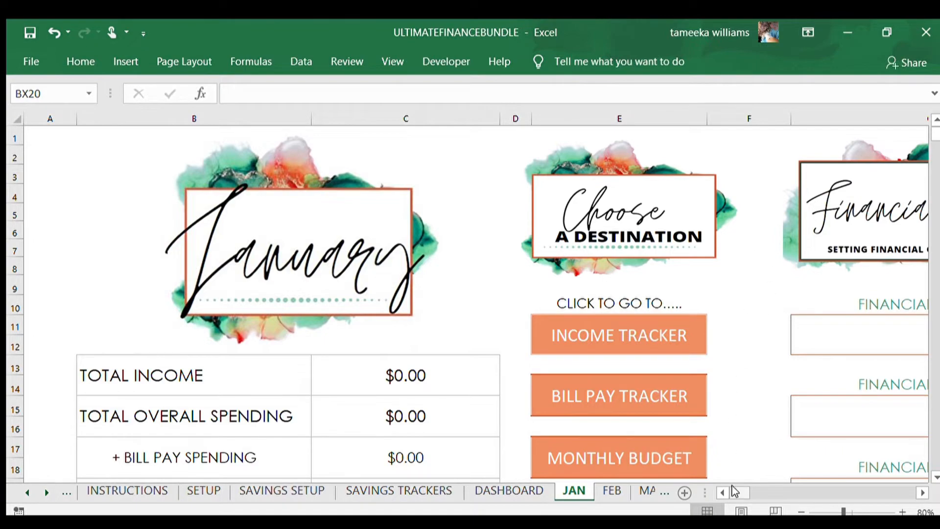
left_click_drag(735, 491, 735, 491)
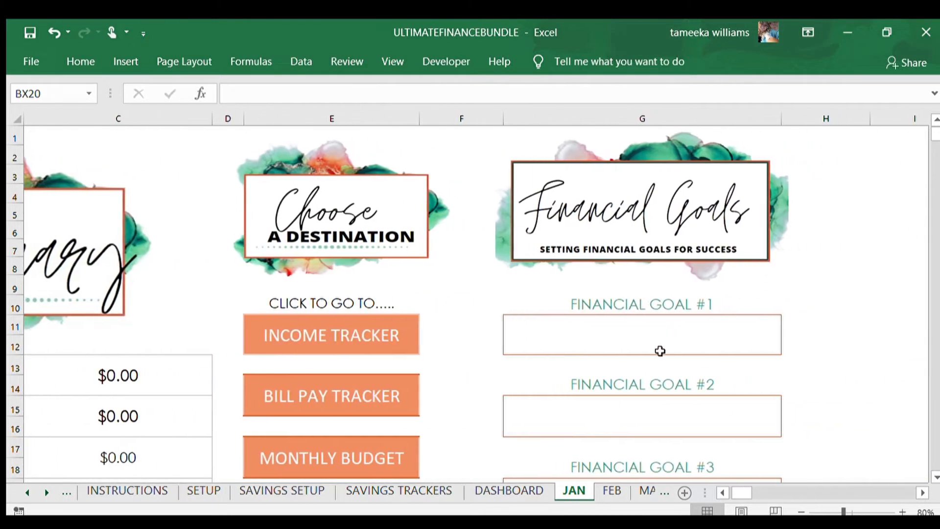
scroll(660, 350, "down", 2)
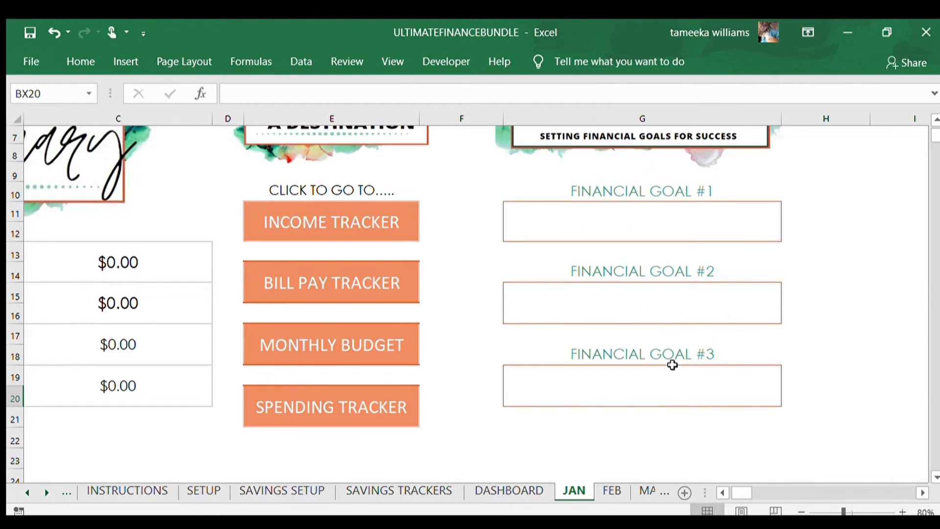
left_click(320, 219)
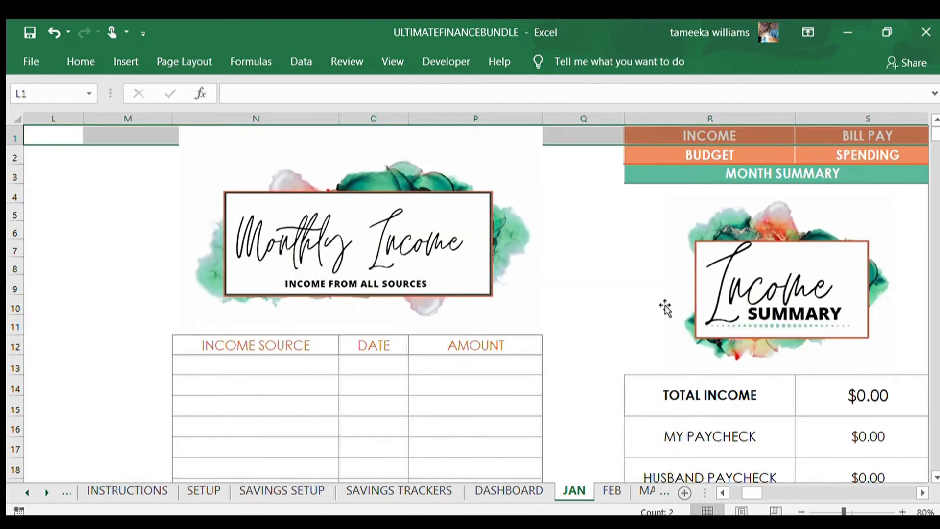
- In the first row of the monthly income table, record MY PAYCHECK with an amount of 1000
scroll(447, 326, "down", 1)
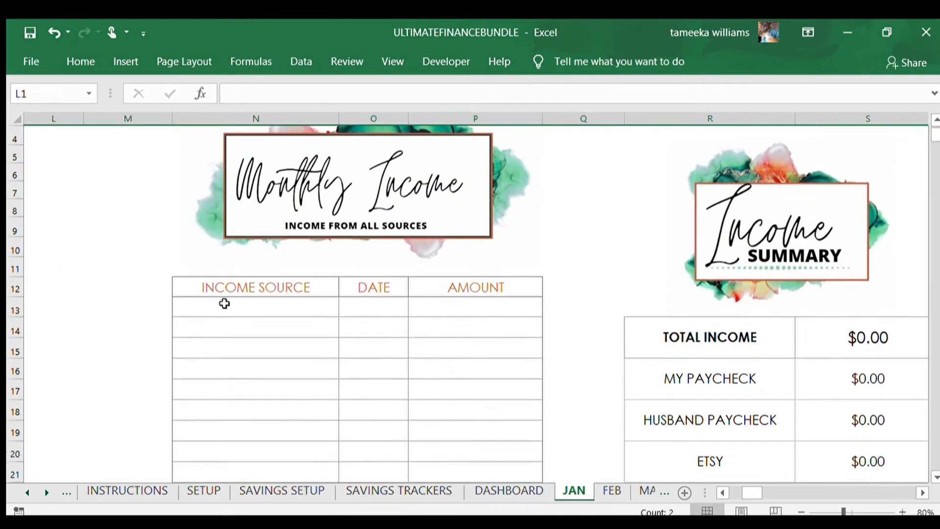
left_click(225, 303)
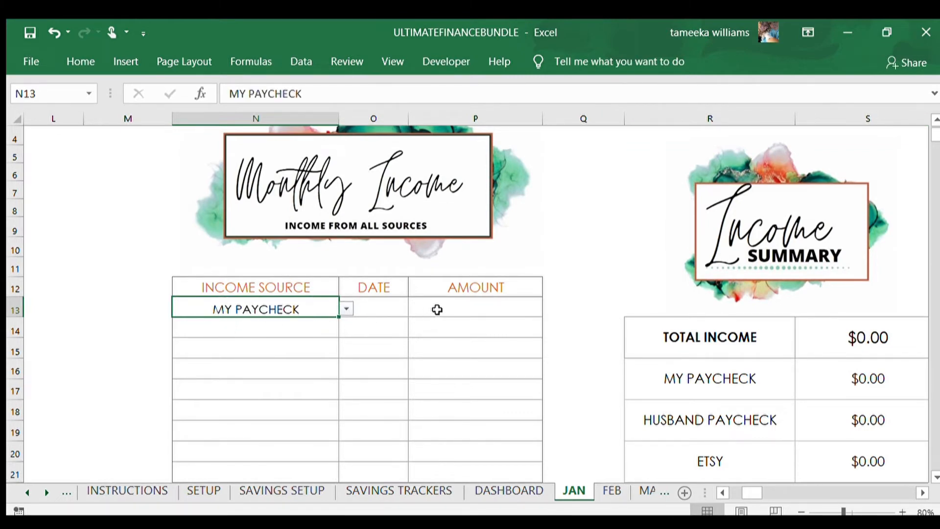
left_click(436, 310)
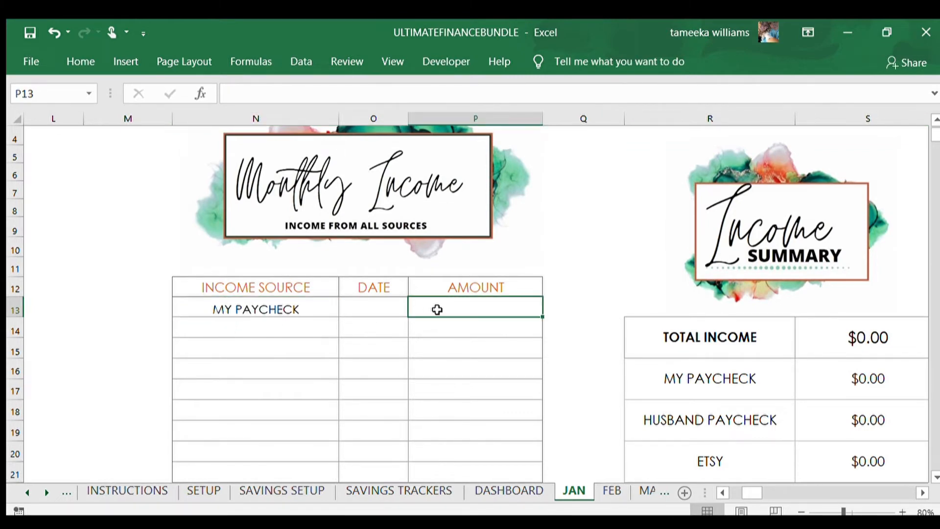
type("1000")
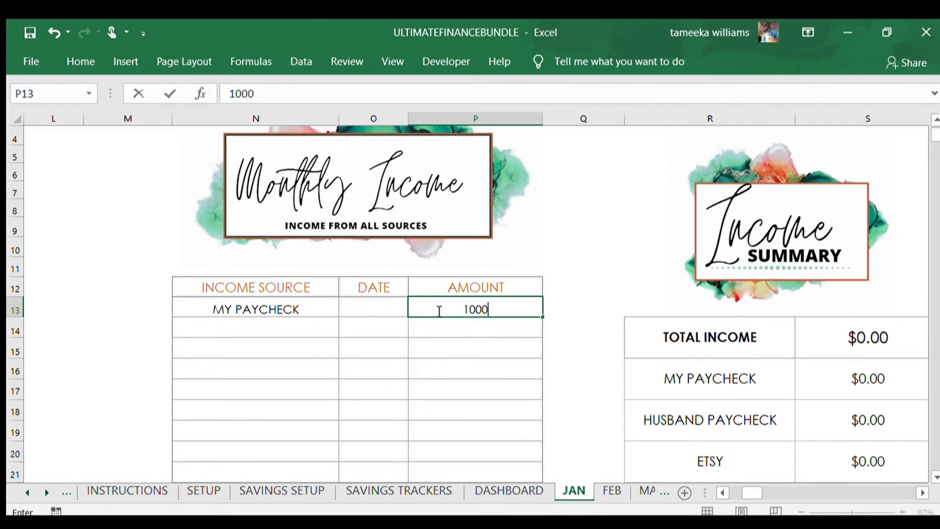
left_click(135, 318)
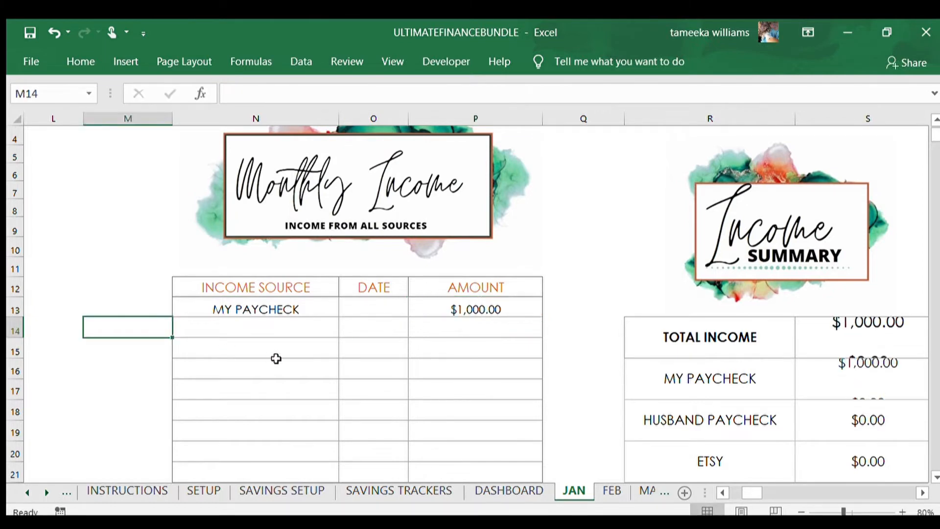
- Record HUSBAND PAYCHECK with an amount of 1000 in the second row of the monthly income table
left_click(286, 325)
left_click(346, 329)
left_click(300, 353)
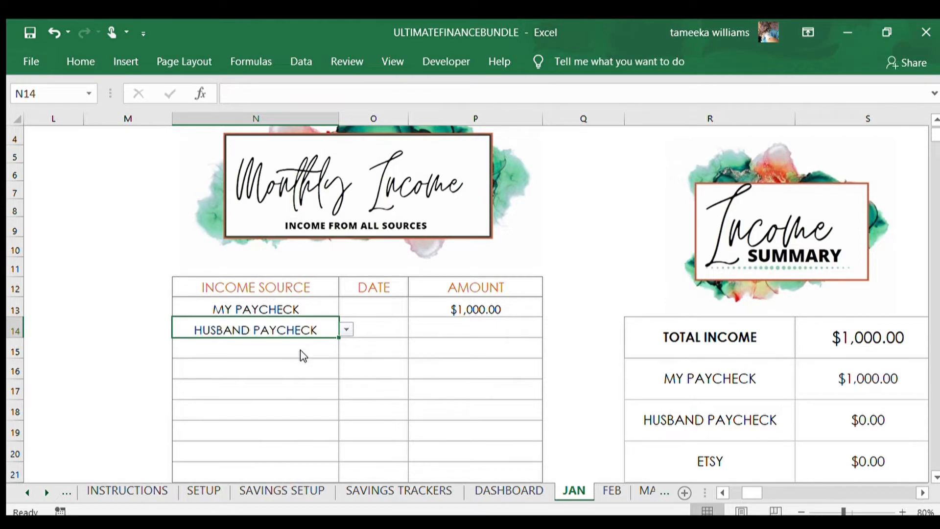
left_click(455, 328)
type("1000")
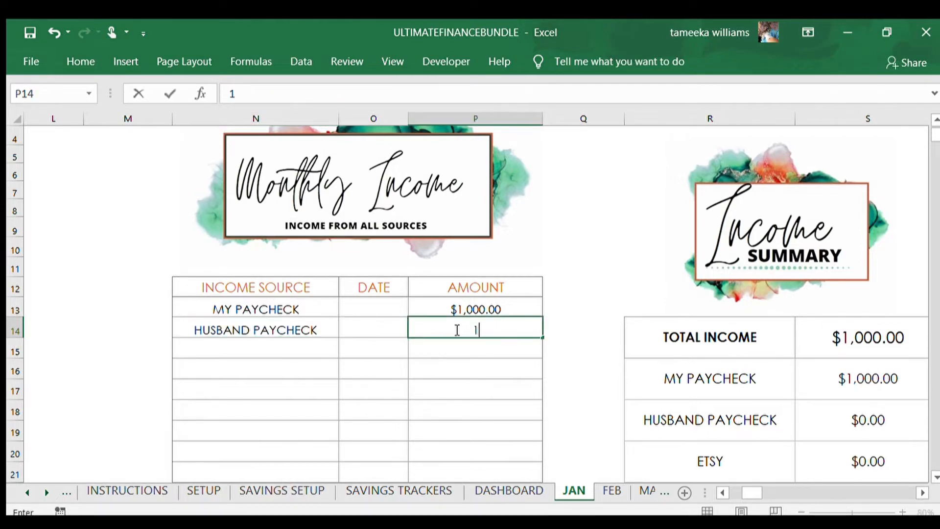
left_click(313, 335)
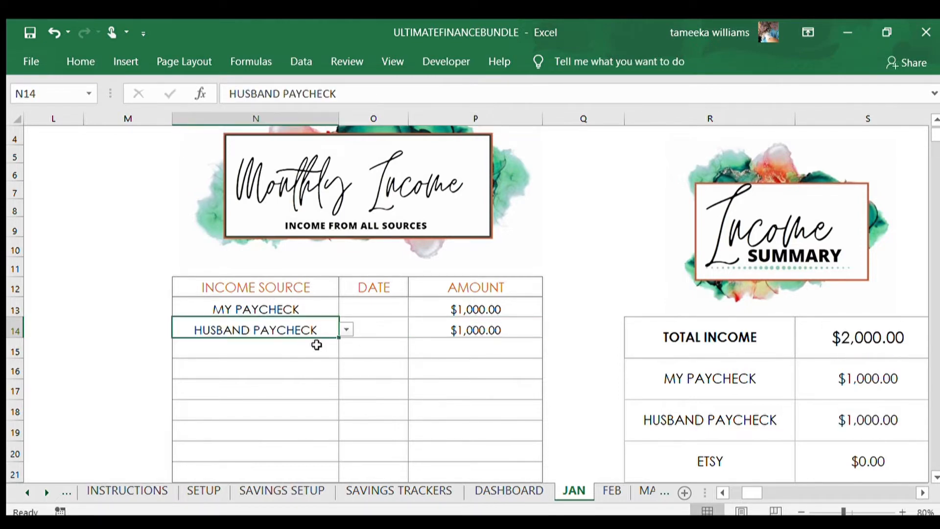
- Record ETSY with an amount of 1,000 in the third row of the monthly income table
left_click(331, 348)
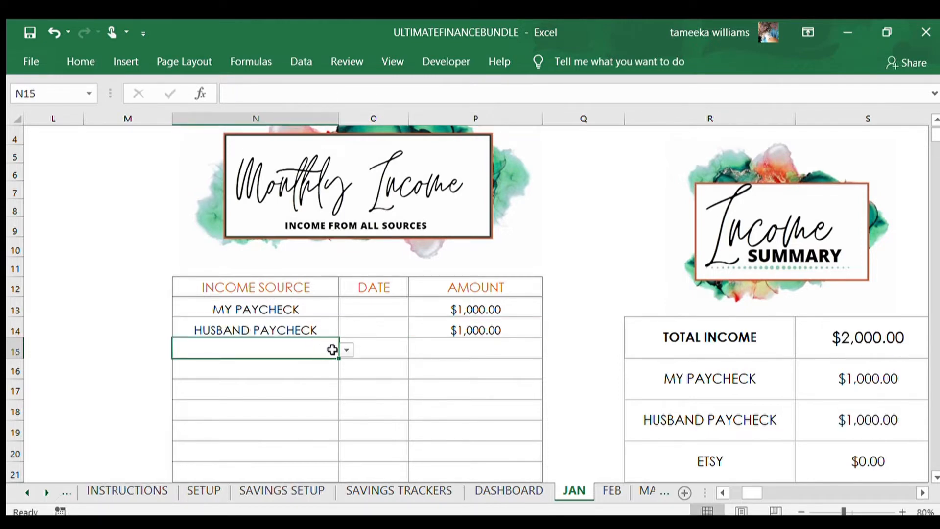
left_click(289, 387)
left_click(479, 353)
type("1")
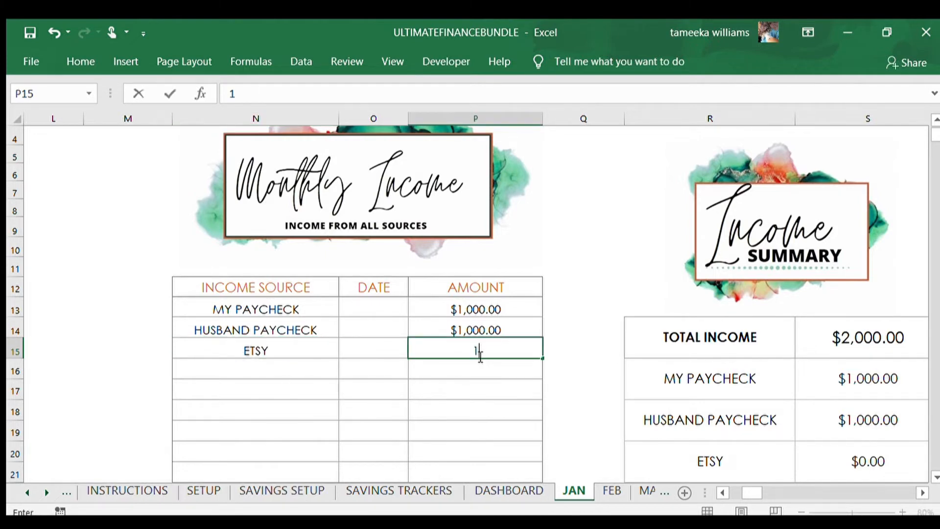
type(",000")
- Enter the income dates 1/10 for MY PAYCHECK, 1/12 for HUSBAND PAYCHECK and 1/15 for ETSY
left_click(388, 313)
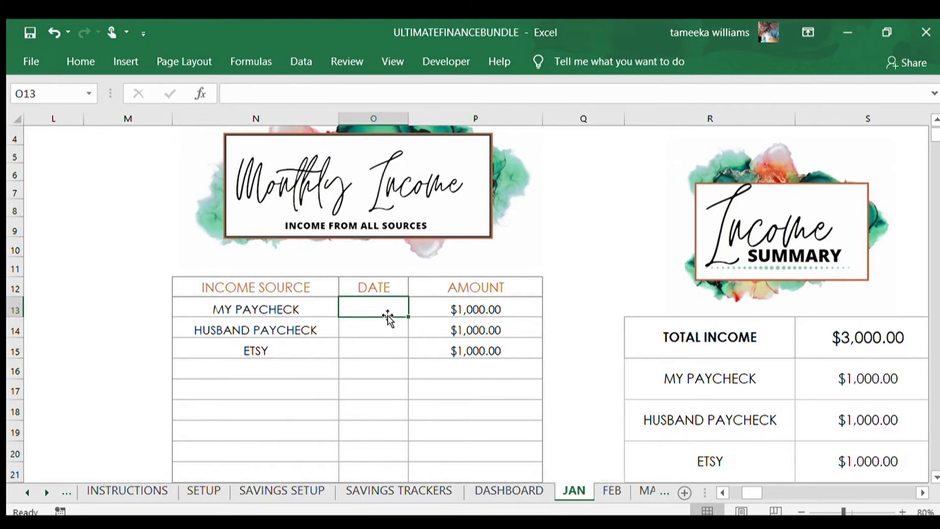
type("2")
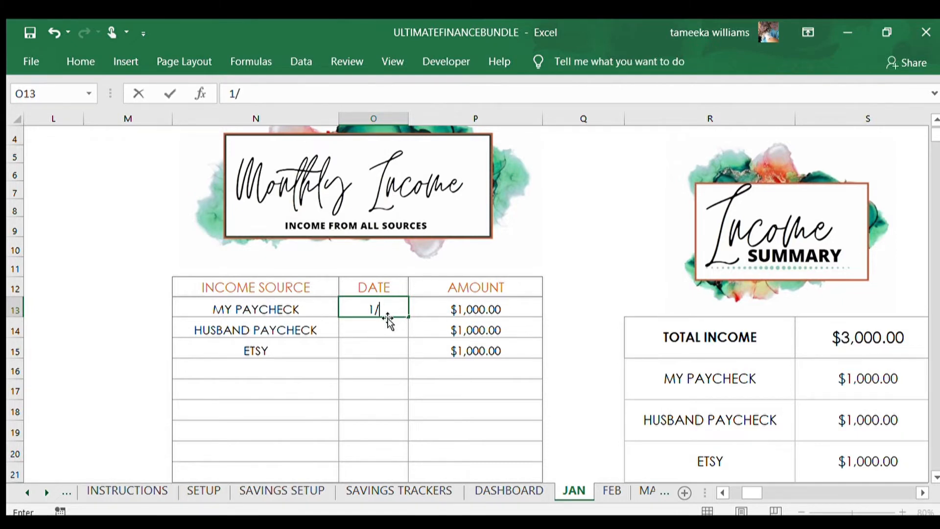
type("10")
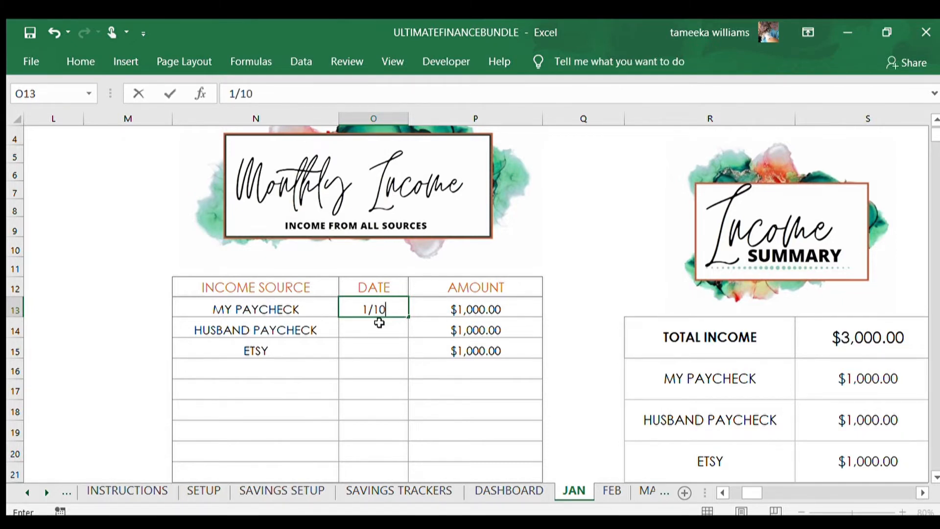
key("Return")
type("1")
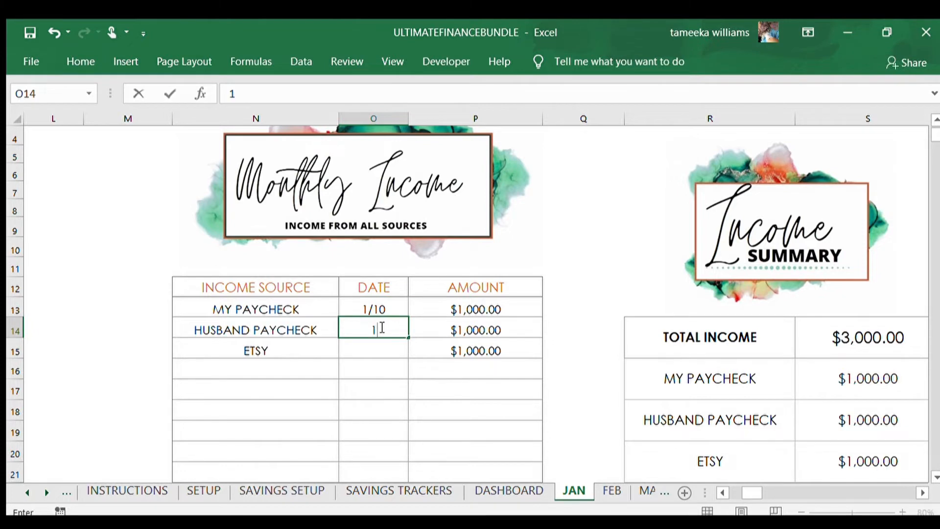
type("/12")
left_click(368, 346)
type("1")
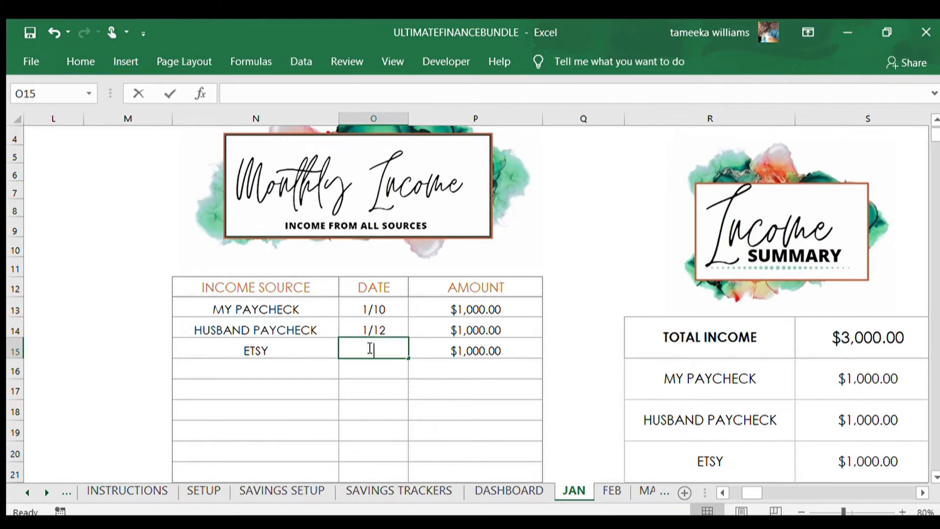
type("/15")
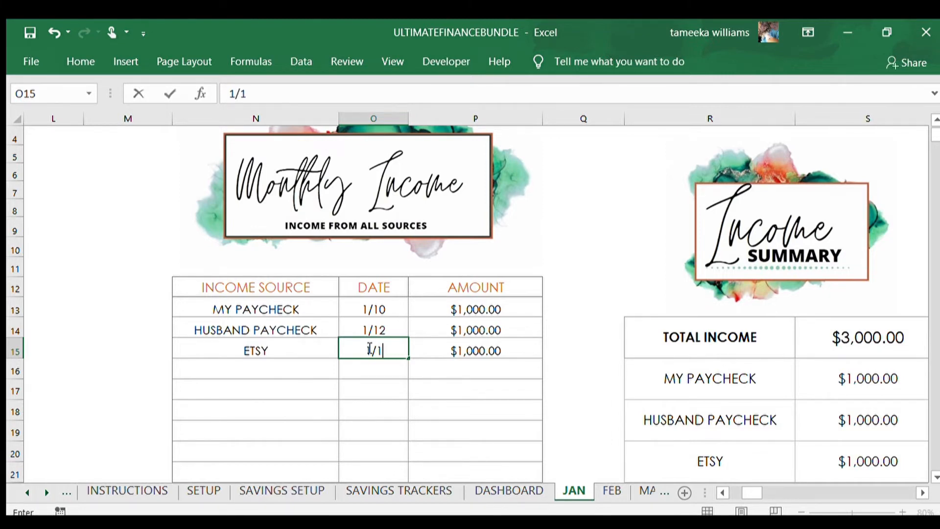
left_click(563, 353)
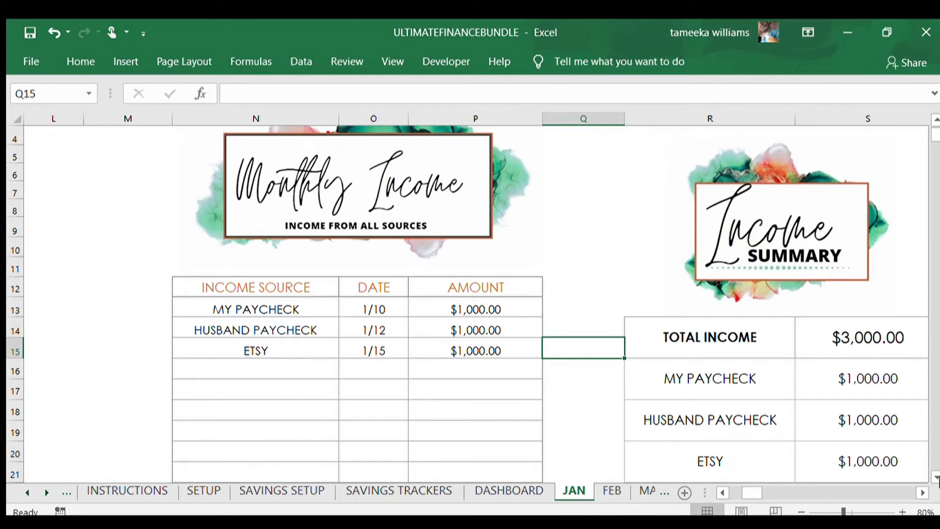
- Examine the income summary's amounts for each income source and the total income
scroll(923, 490, "right", 2)
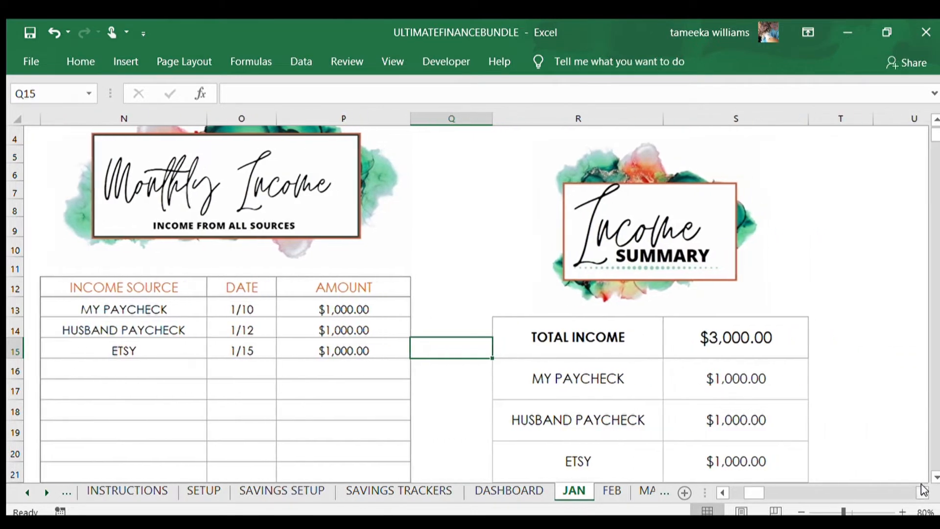
scroll(675, 351, "down", 1)
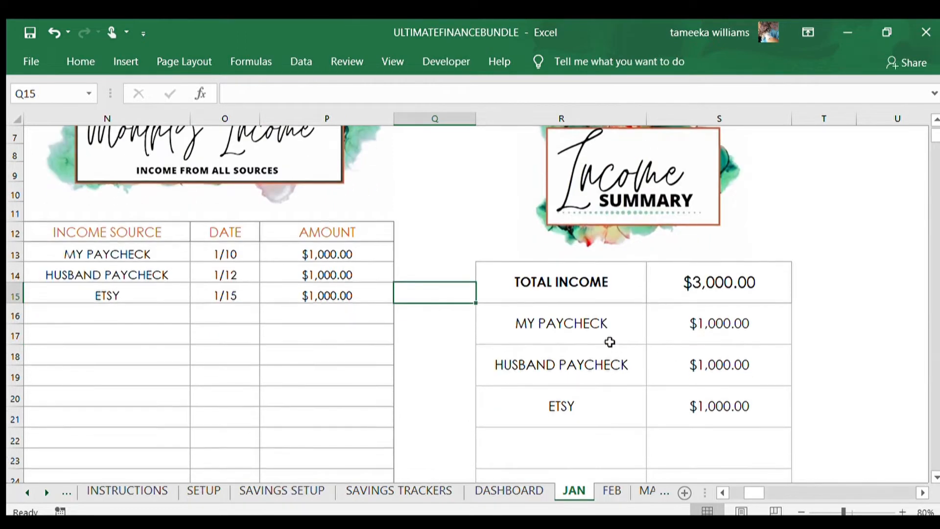
left_click(676, 324)
left_click(678, 364)
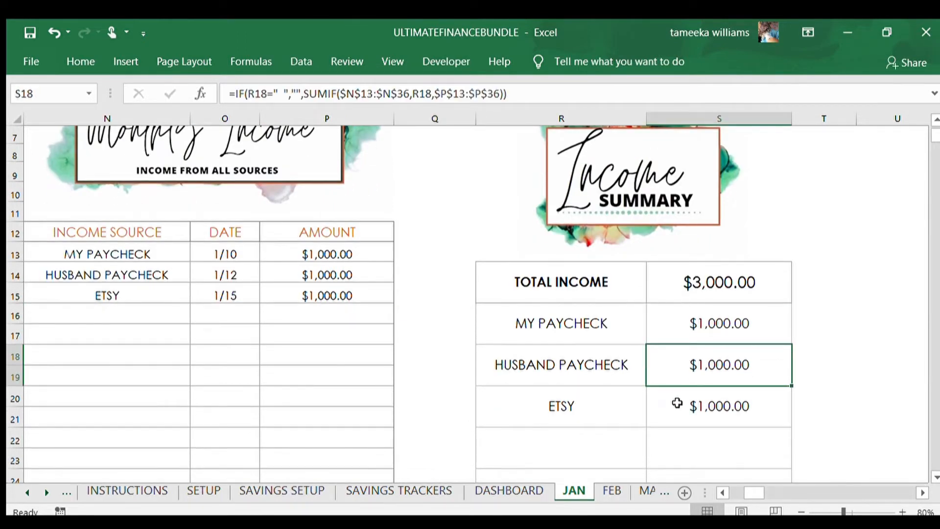
left_click(676, 404)
left_click(690, 282)
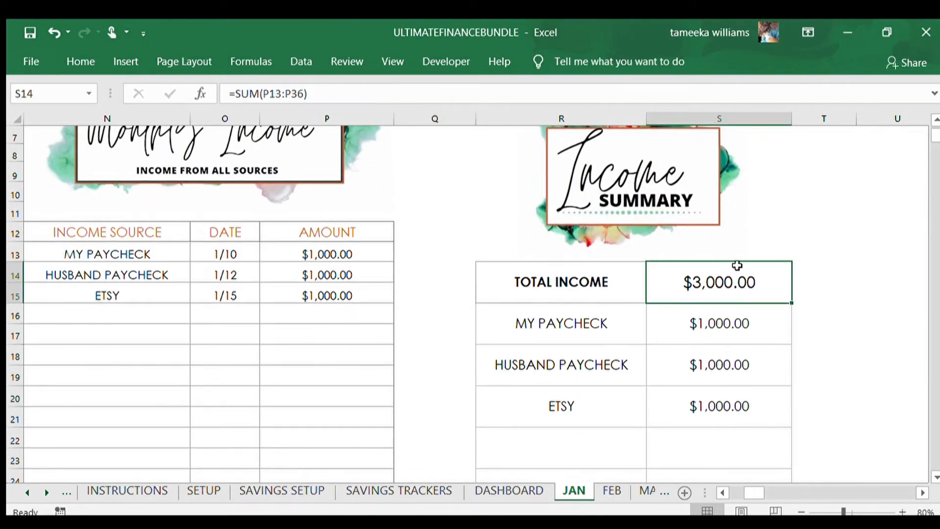
- Go to January's bill pay section and record CAR PAYMENT with an amount due of 200 in the first row of the bills table
scroll(704, 325, "up", 2)
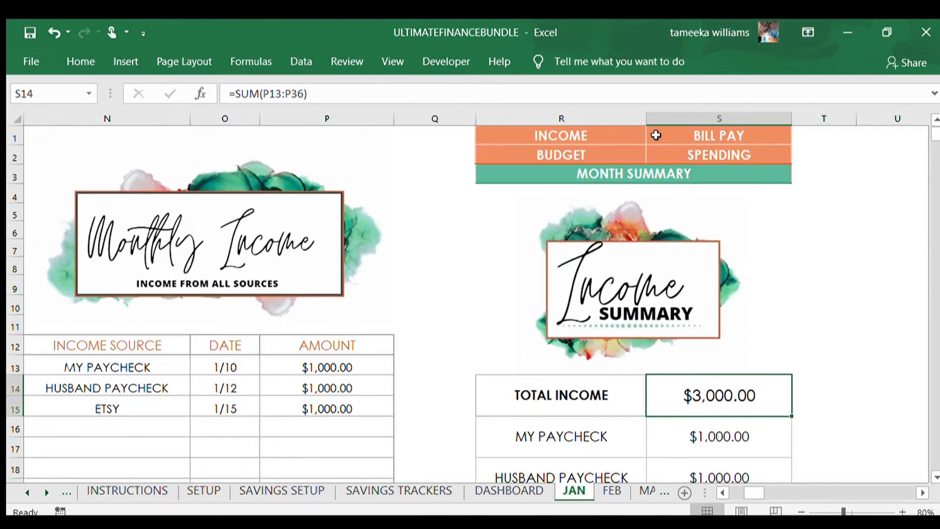
left_click(704, 138)
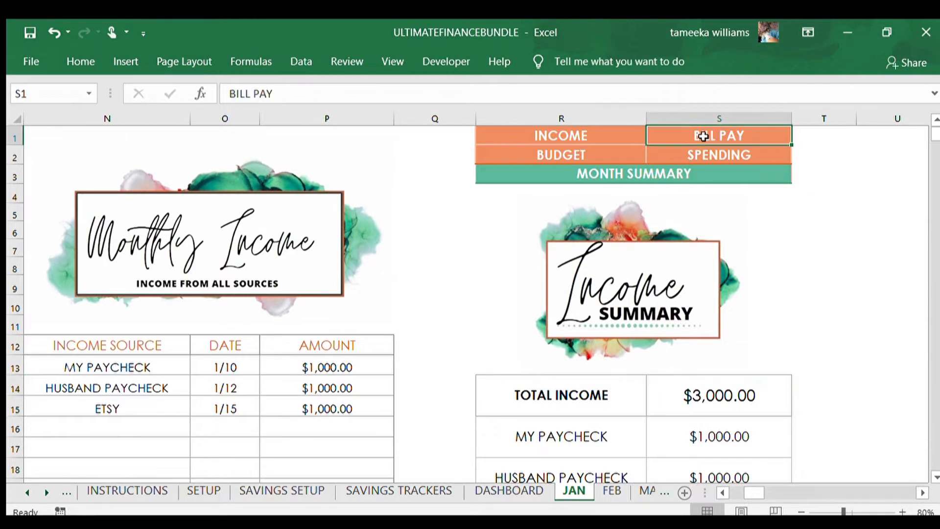
left_click(178, 380)
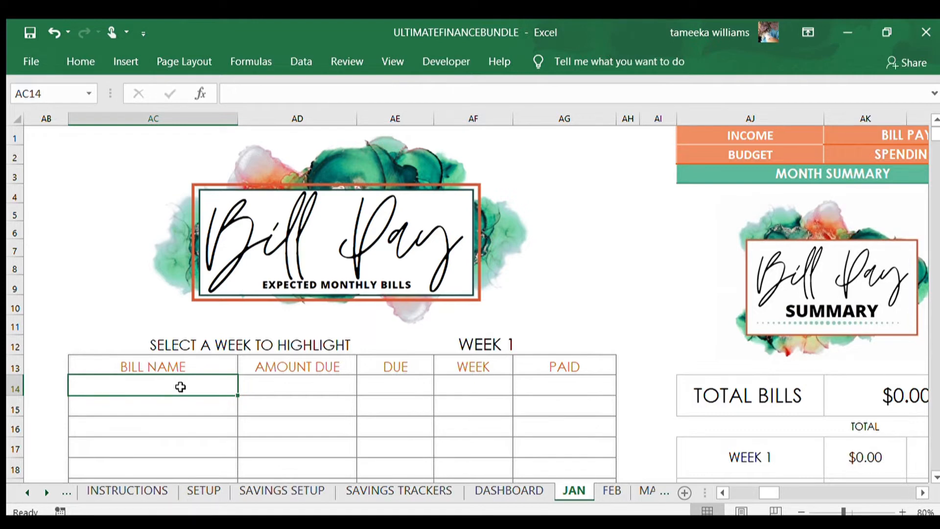
type("CAR PAYMENT")
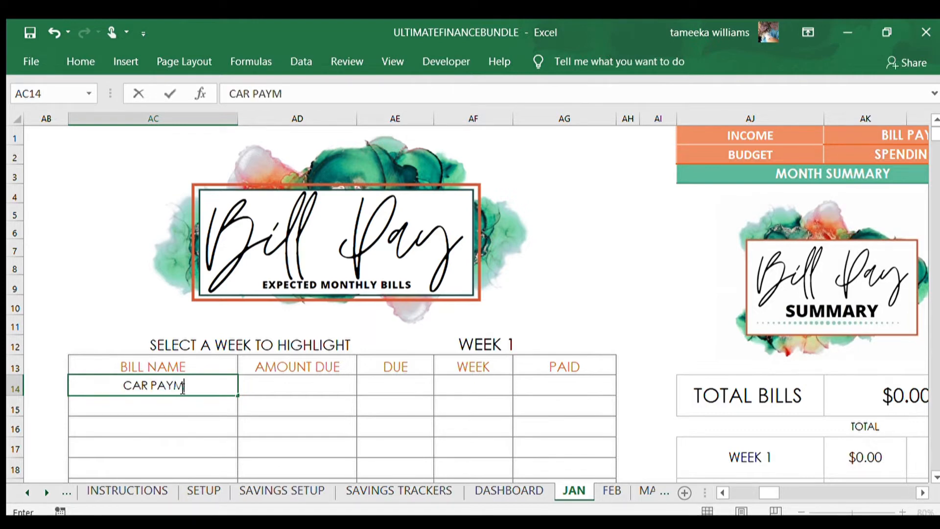
left_click(291, 388)
type("2")
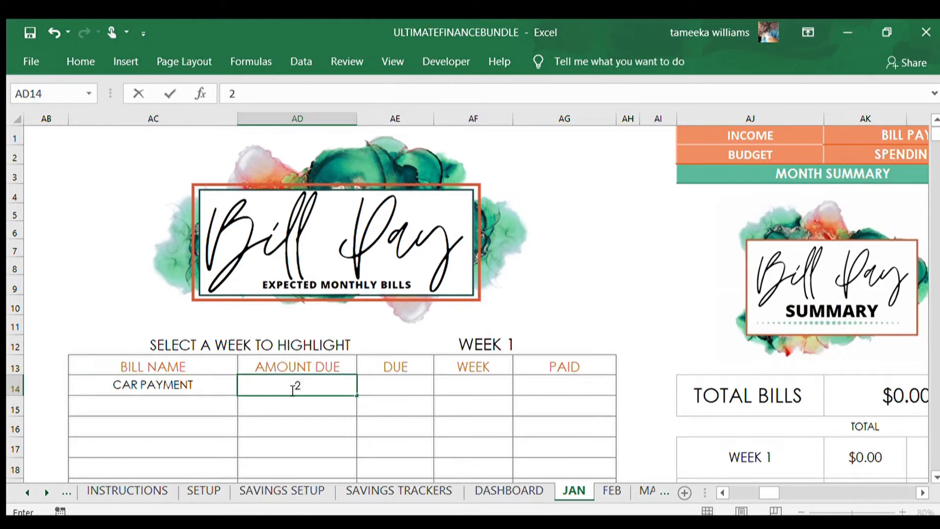
type("00")
left_click(311, 427)
- Set the car payment's due date to 1/12 and assign the bill to WEEK 1
left_click(395, 370)
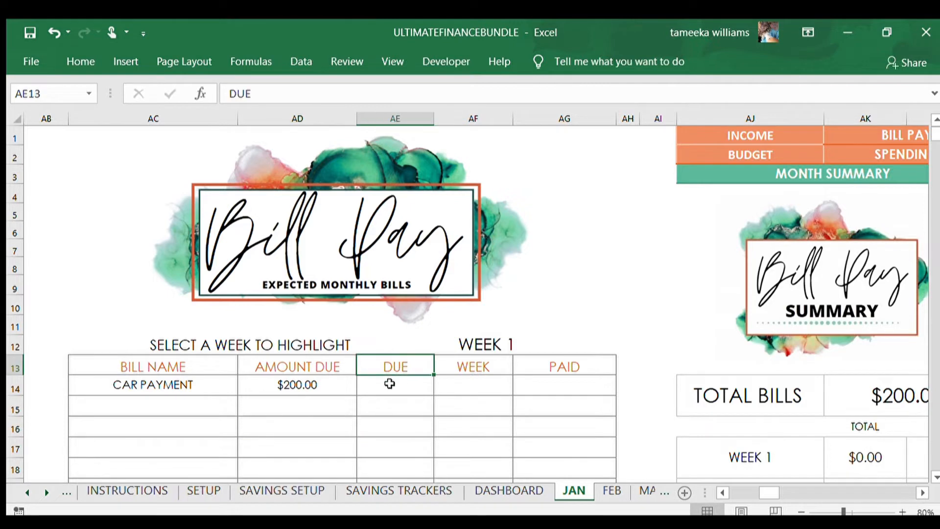
left_click(388, 386)
type("1")
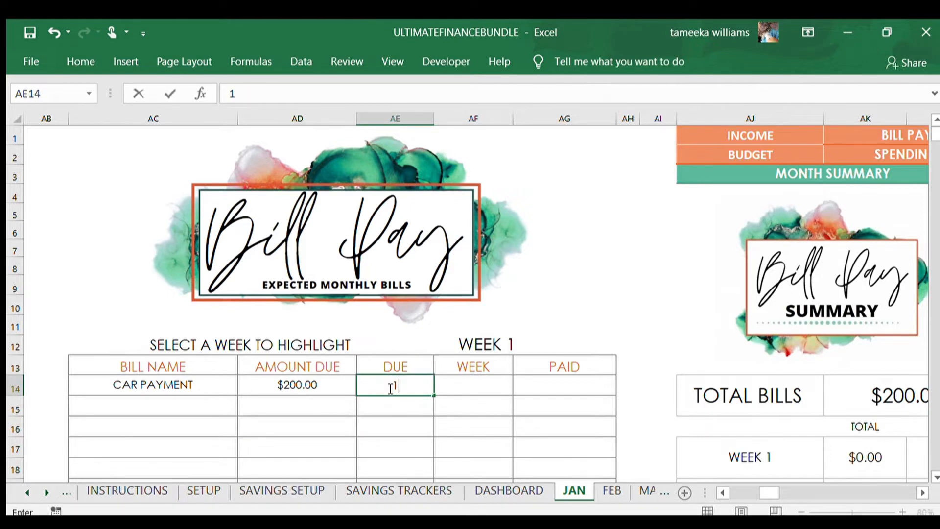
type("/12")
left_click(472, 387)
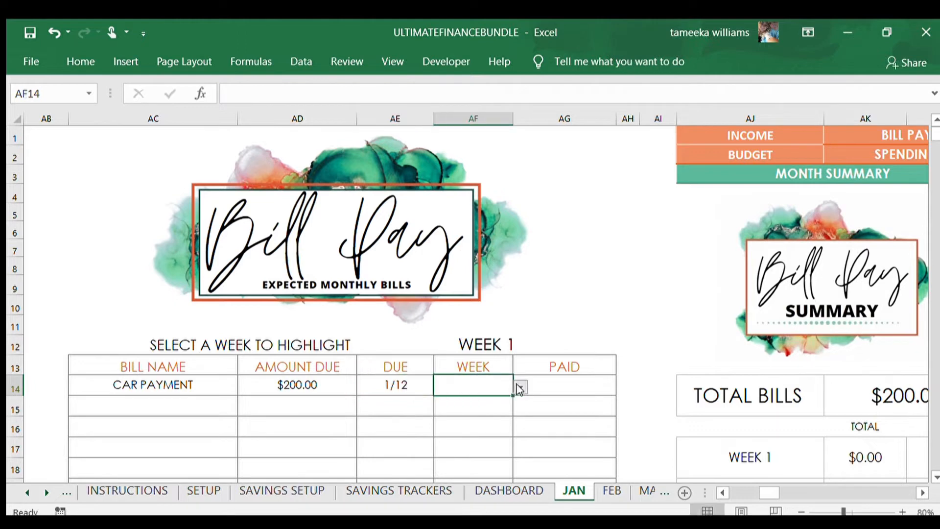
left_click(521, 388)
left_click(502, 399)
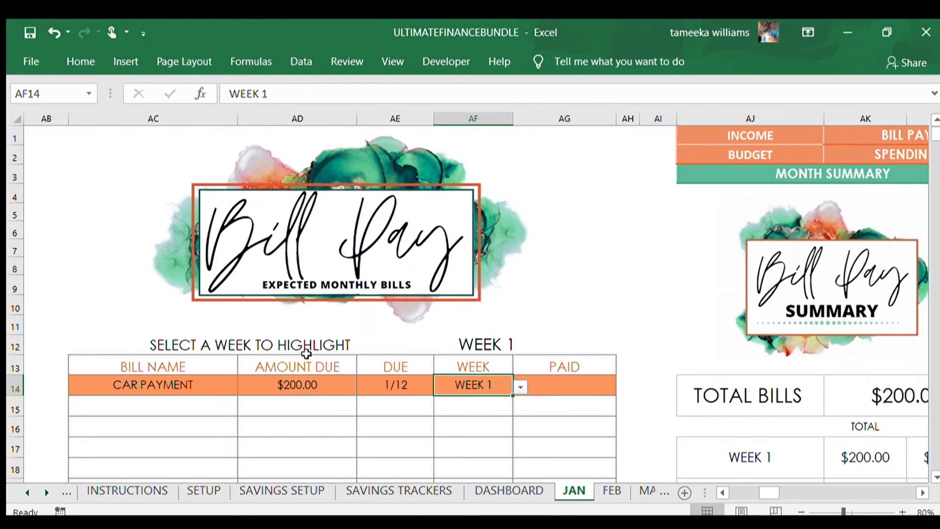
- Mark the car payment's paid status as NO
left_click(409, 343)
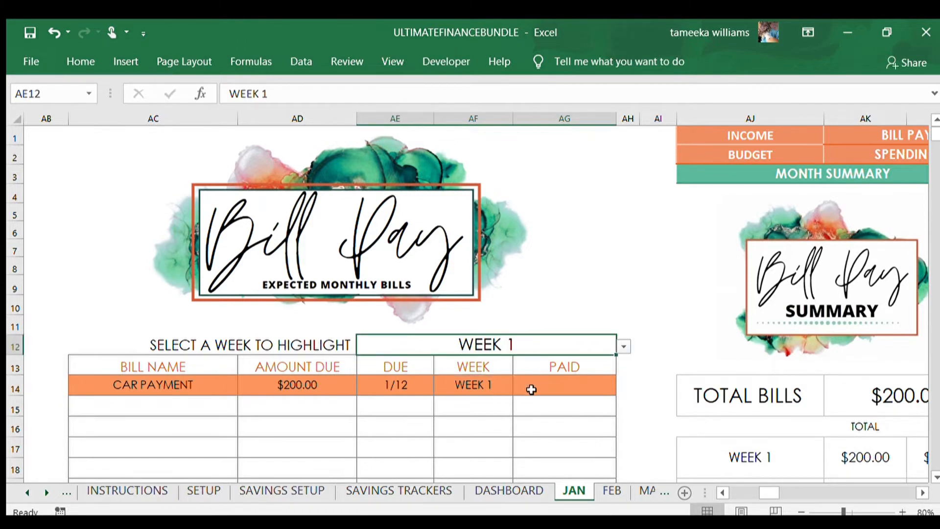
left_click(608, 391)
left_click(622, 388)
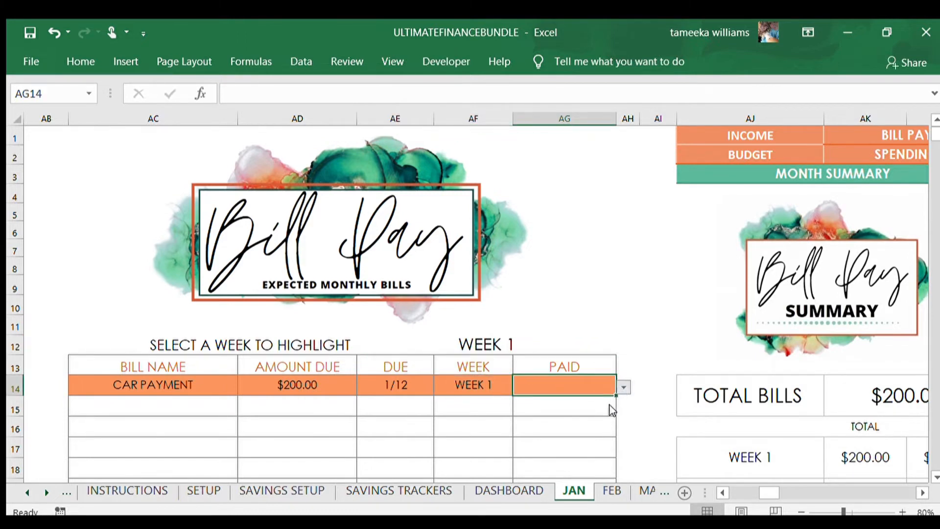
left_click(559, 427)
- Record HOUSE PAYMENT with an amount due of 1000 in the second row of the bills table
left_click(92, 408)
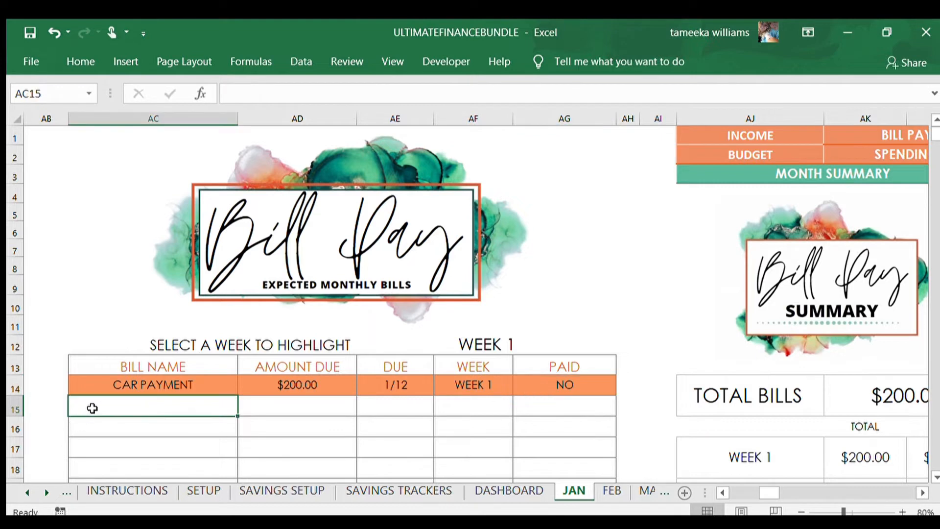
type("HOUSE ")
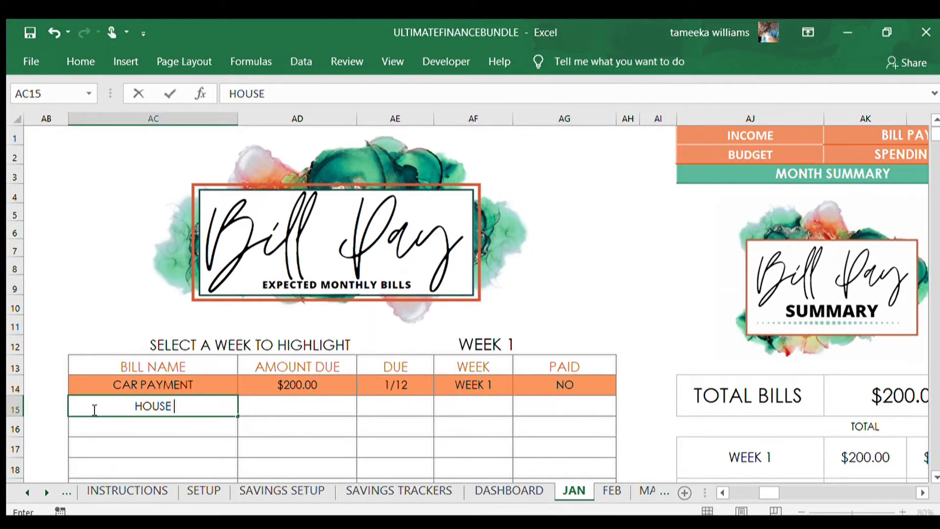
type("PAYMENT")
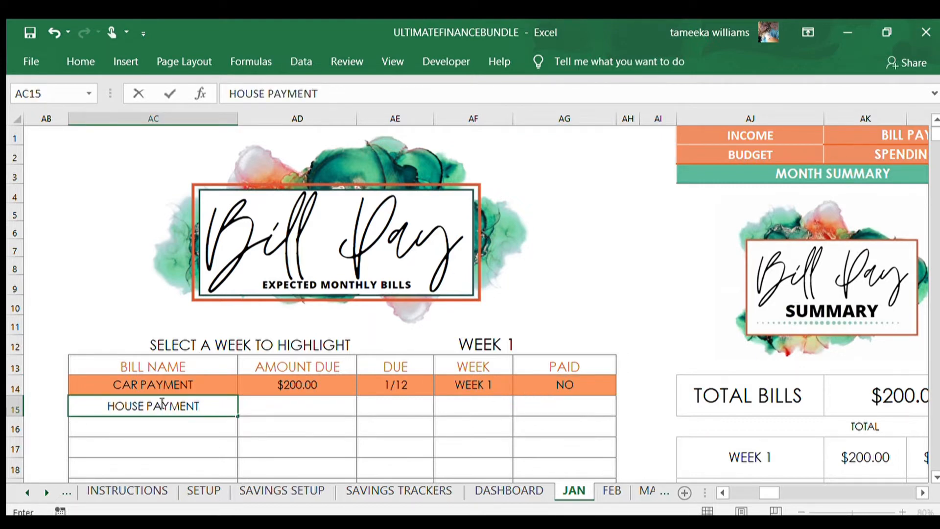
left_click(256, 402)
type("1000")
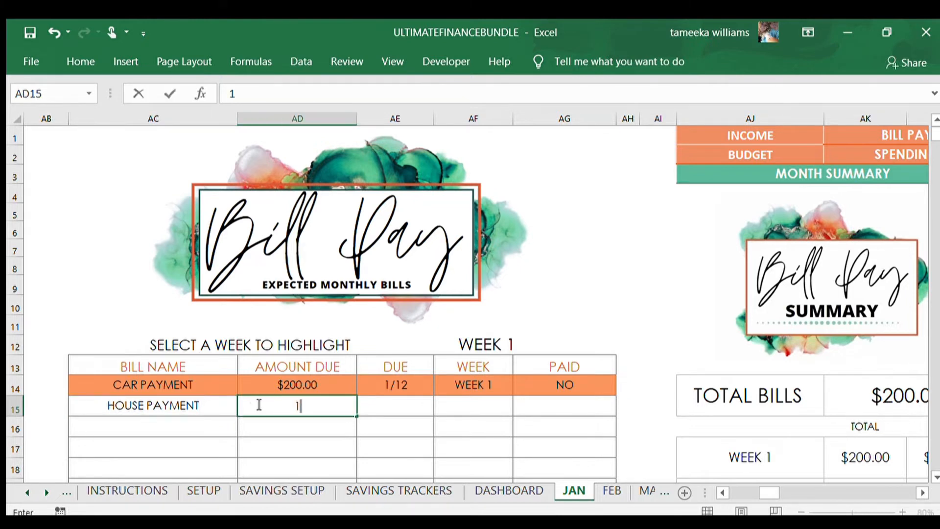
- Set the house payment's due date to 1/20 and assign the bill to WEEK 2
left_click(396, 404)
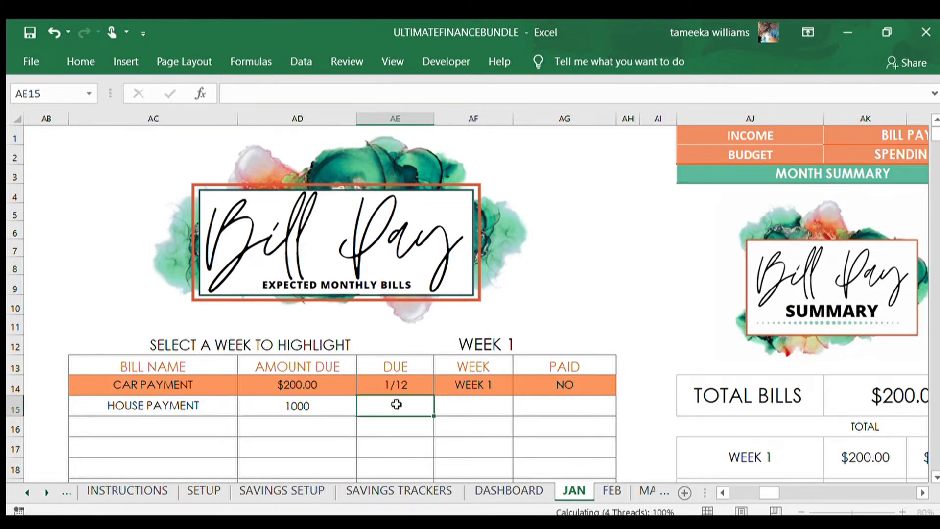
type("1/")
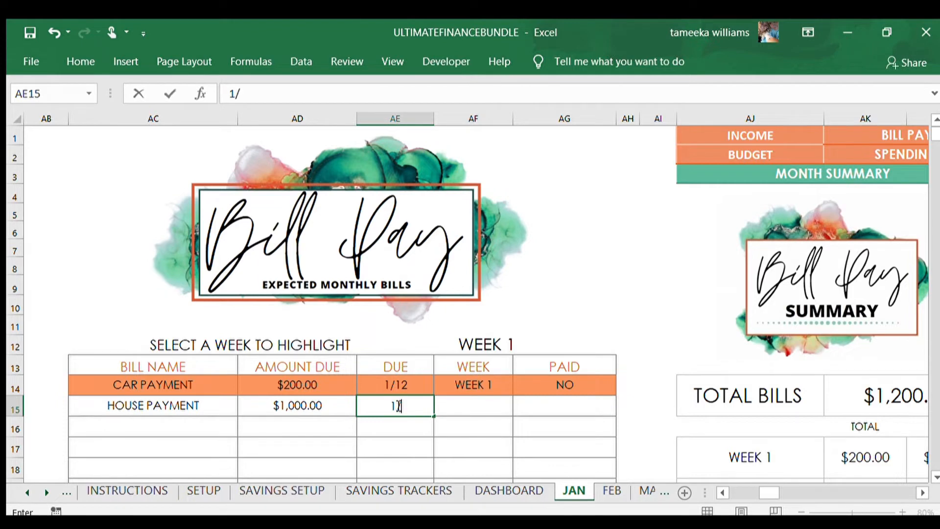
type("20")
left_click(470, 407)
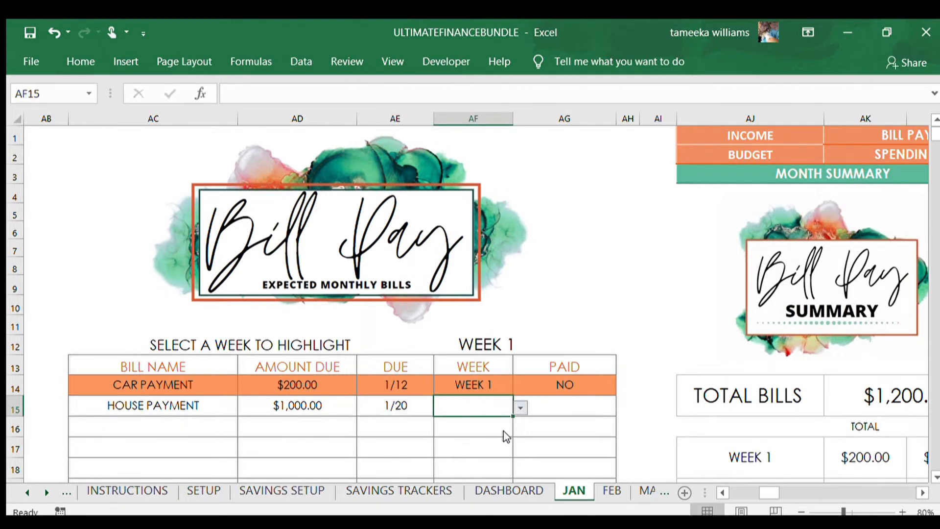
left_click(520, 408)
left_click(515, 433)
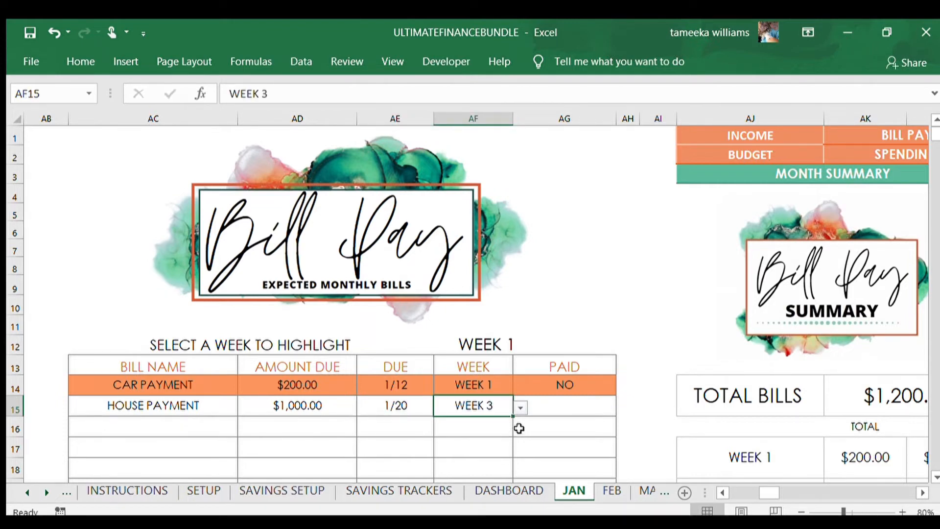
left_click(490, 428)
- Mark the house payment's paid status as YES
left_click(551, 399)
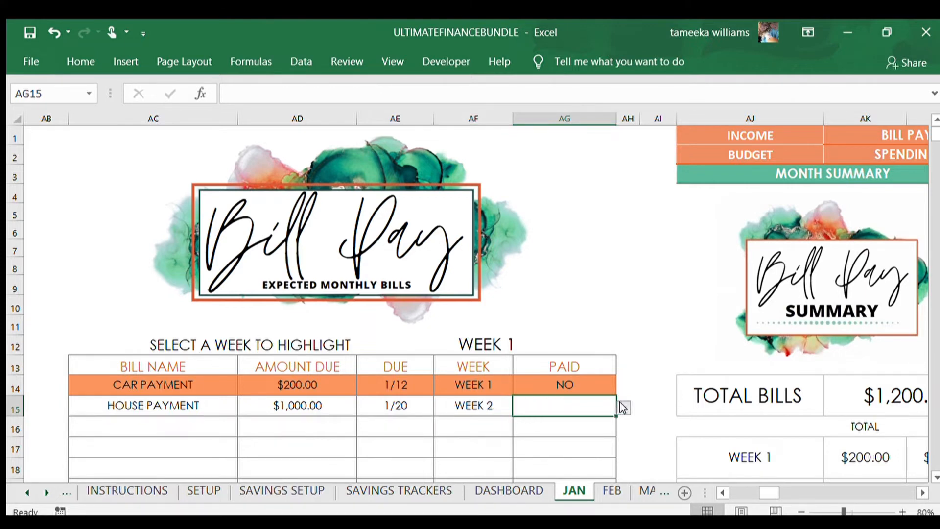
left_click(612, 411)
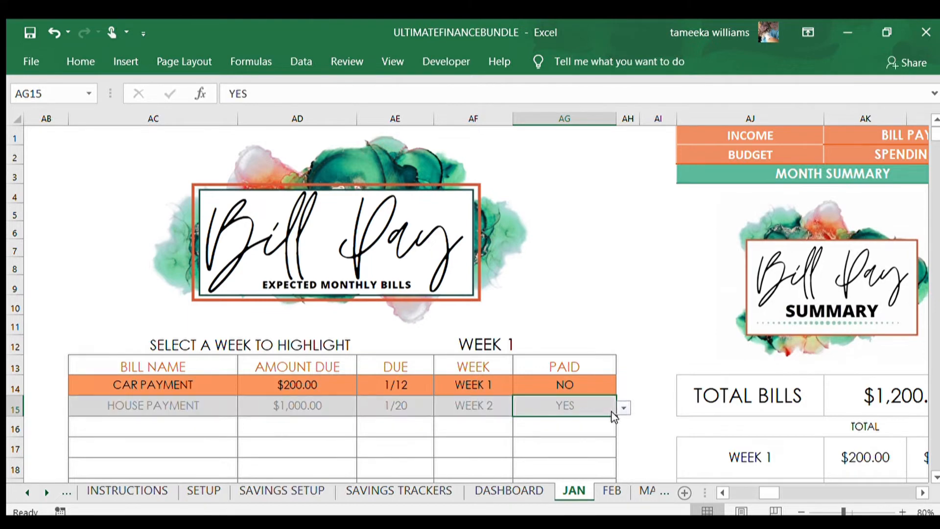
left_click(125, 408)
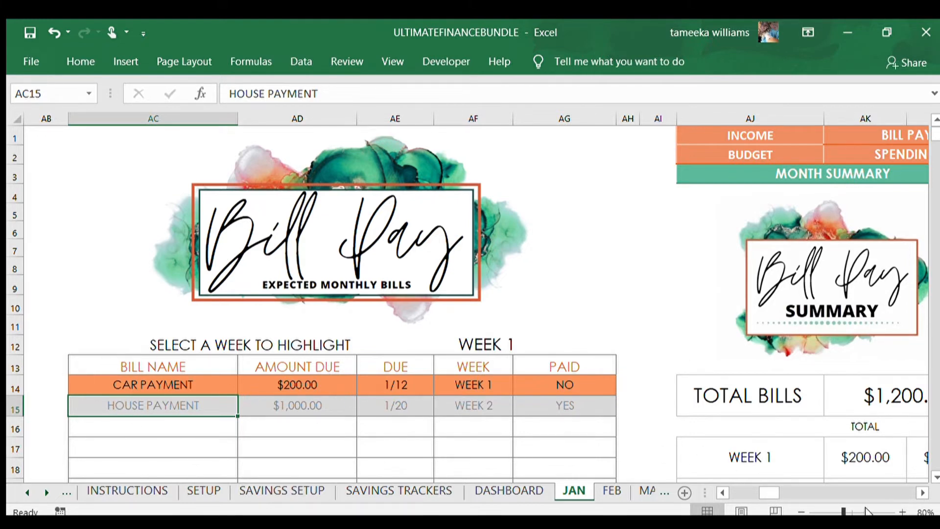
- Examine the bill pay summary's total bills and each week's total and remaining amounts
left_click(921, 493)
left_click(921, 494)
left_click(921, 493)
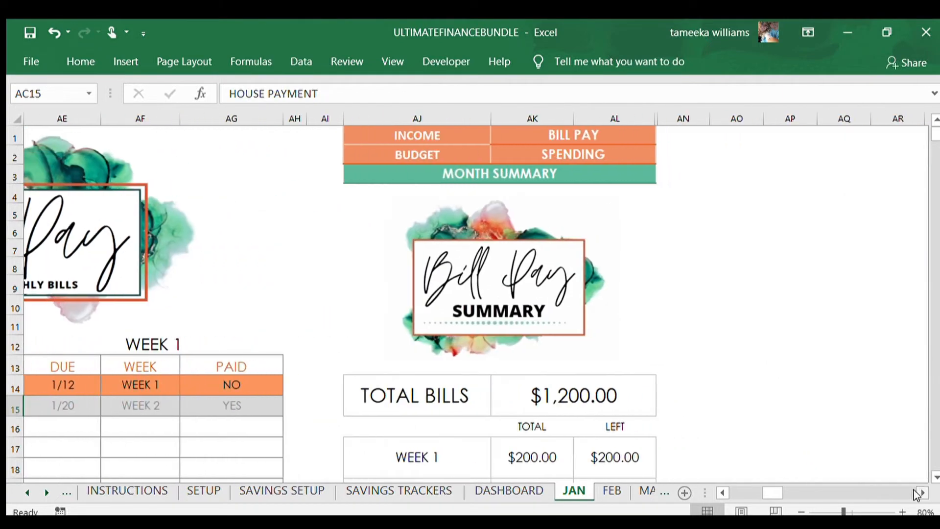
scroll(693, 382, "down", 3)
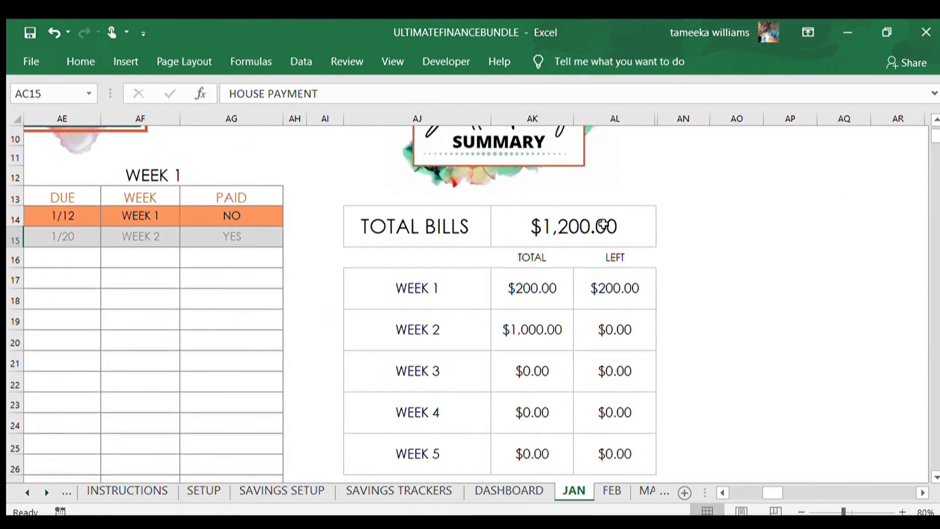
scroll(603, 225, "down", 1)
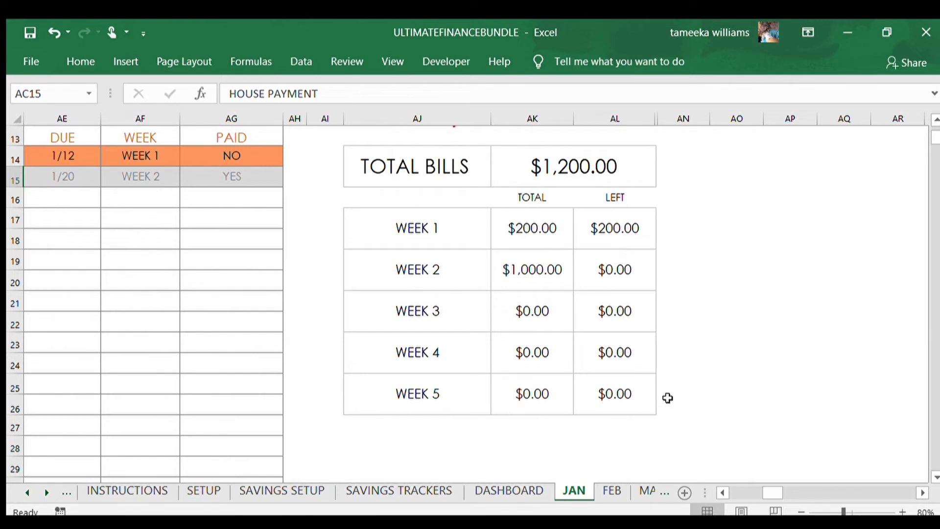
scroll(537, 323, "up", 2)
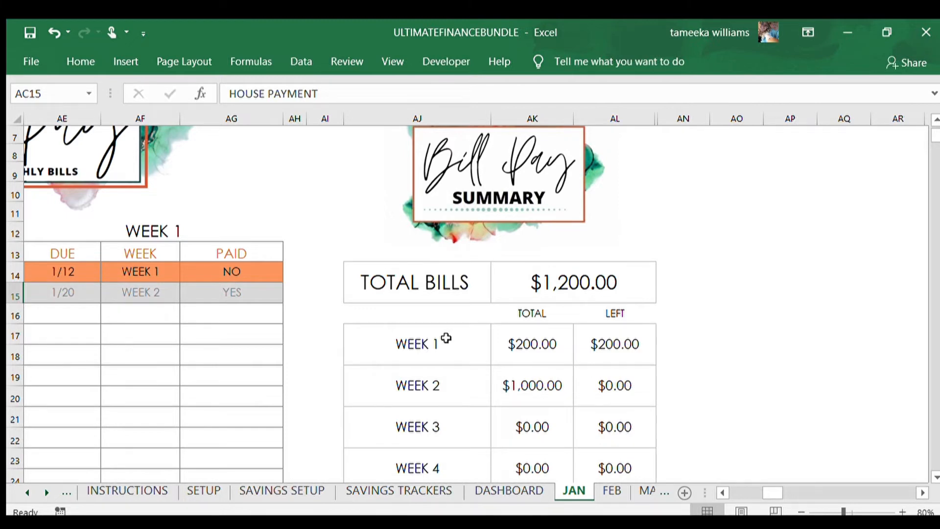
scroll(446, 338, "down", 1)
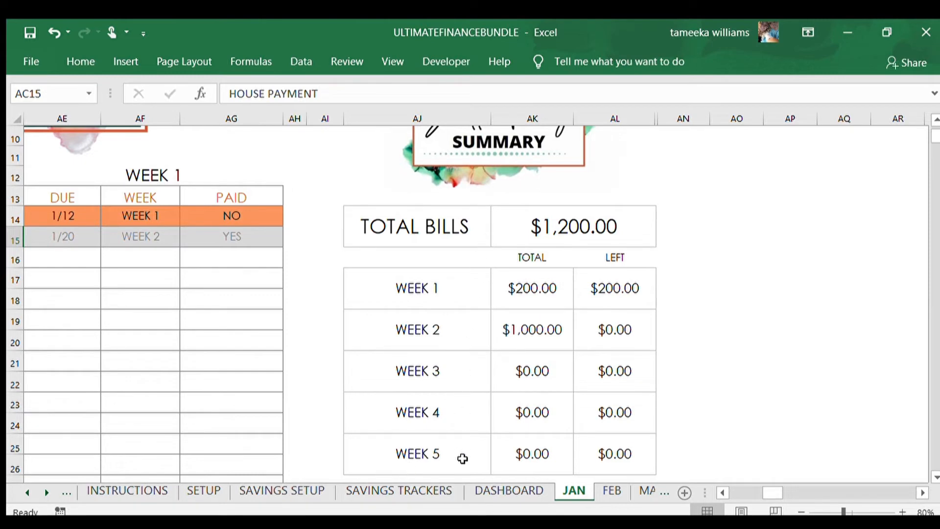
scroll(300, 382, "up", 2)
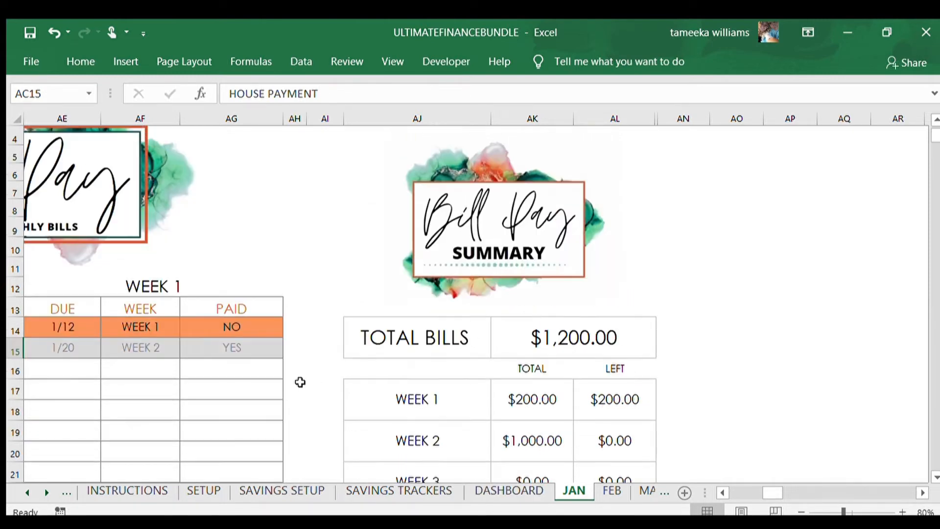
scroll(300, 382, "up", 1)
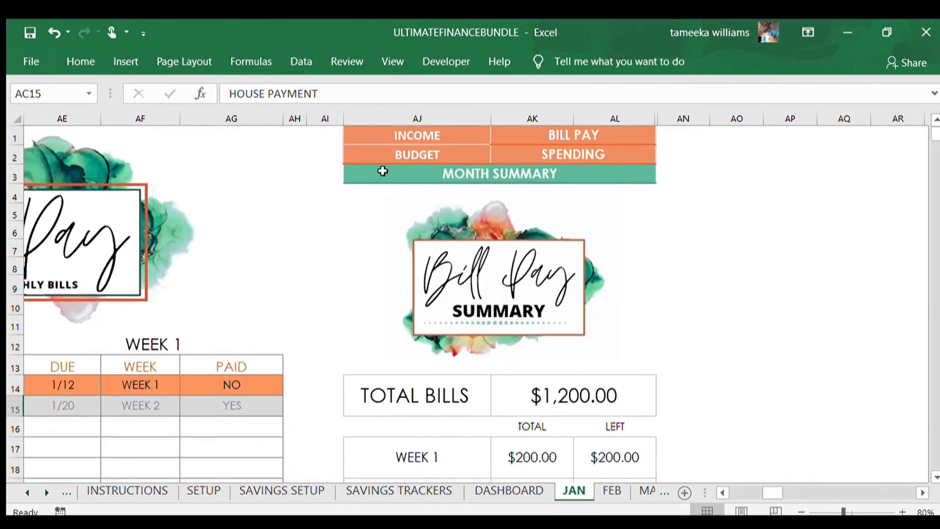
- Go to January's monthly budget section and enter HOME REPAIR as the first budget item under HOME + SECURITY
left_click(402, 152)
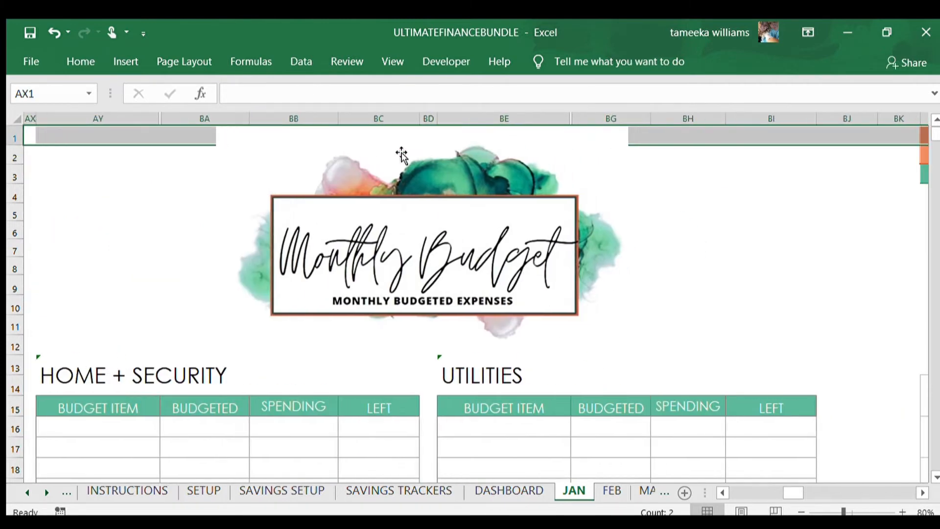
scroll(249, 351, "down", 2)
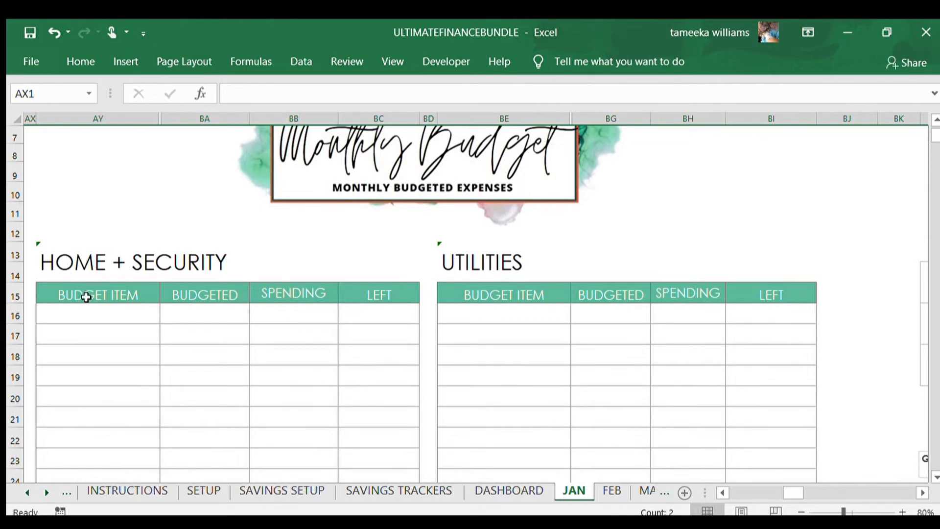
left_click(112, 321)
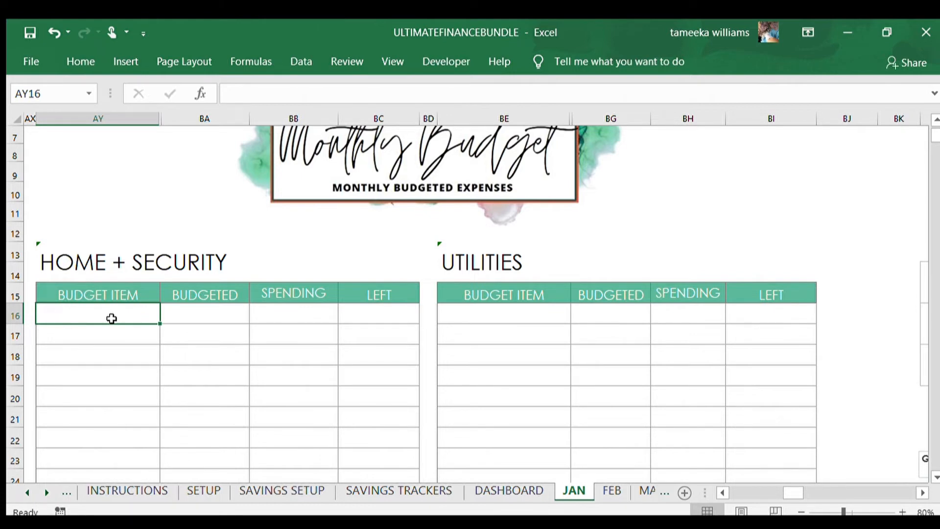
type("H")
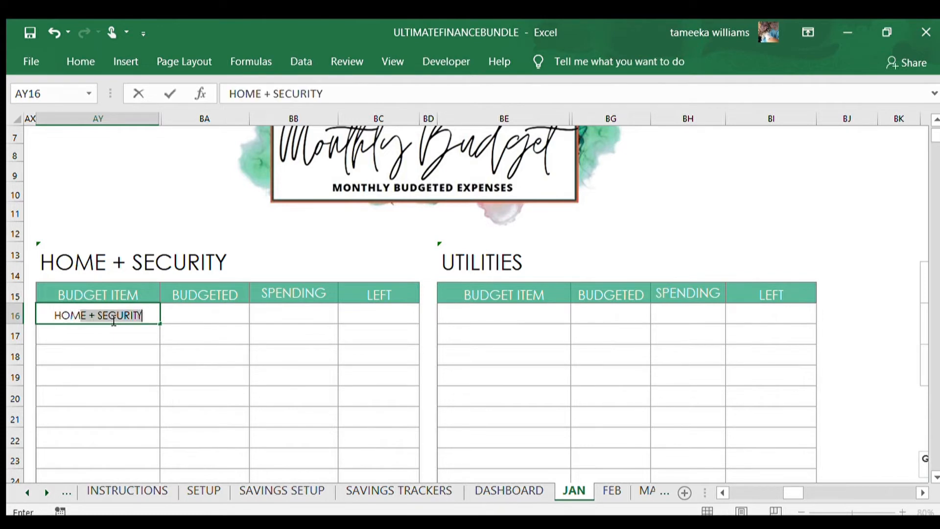
type("OME REPAIR")
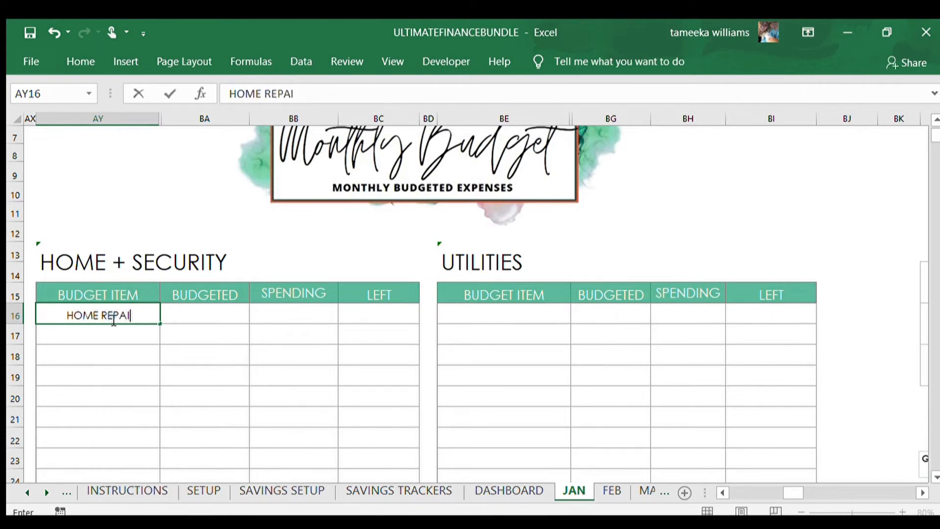
left_click(195, 325)
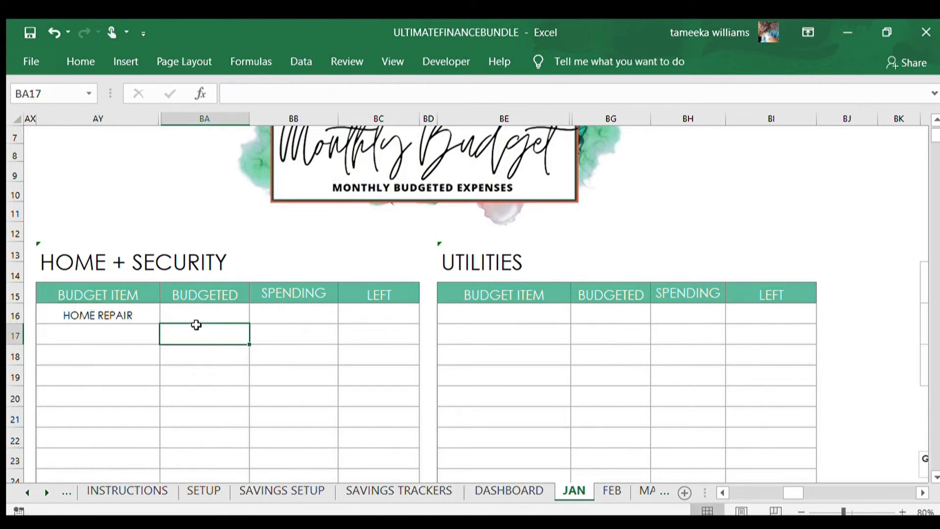
- Set the budgeted amount for HOME REPAIR under HOME + SECURITY to $50
left_click(202, 316)
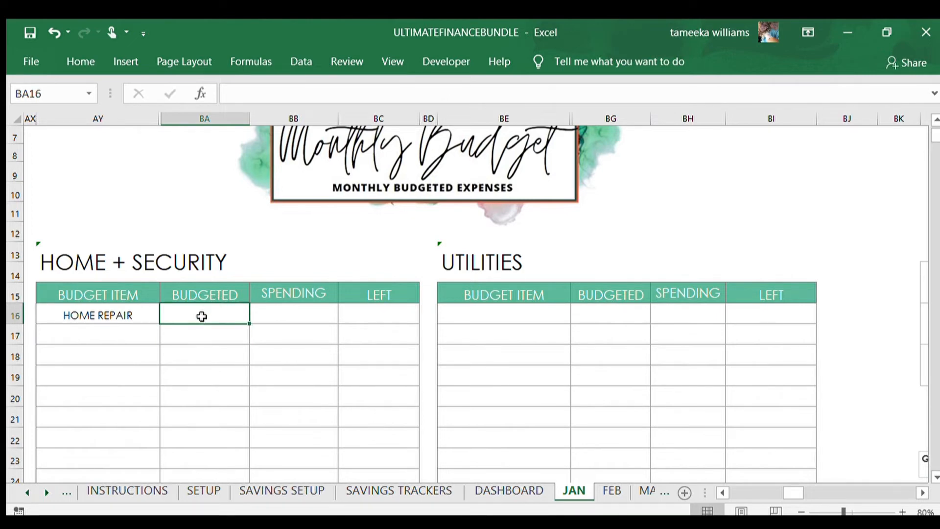
type("50")
left_click(203, 373)
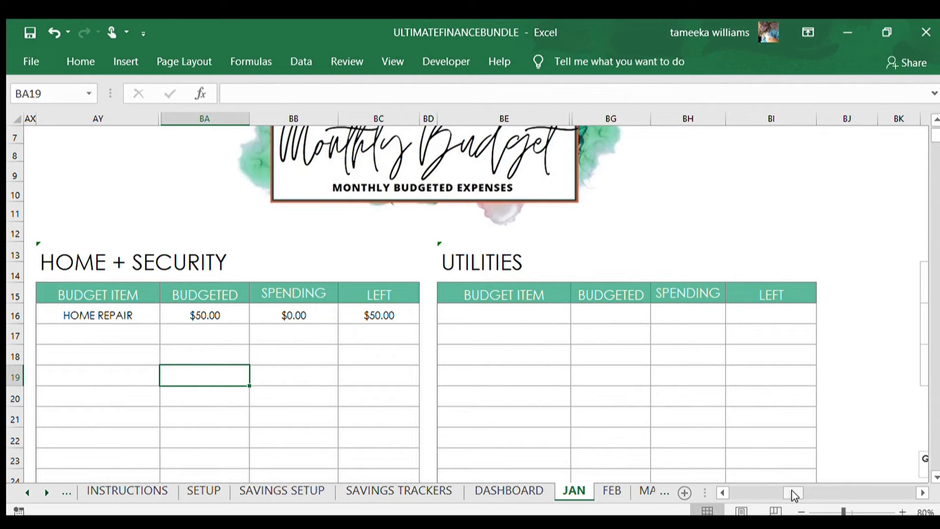
- Enter 2800 as the total available funds in January's budget summary
left_click_drag(792, 496, 805, 495)
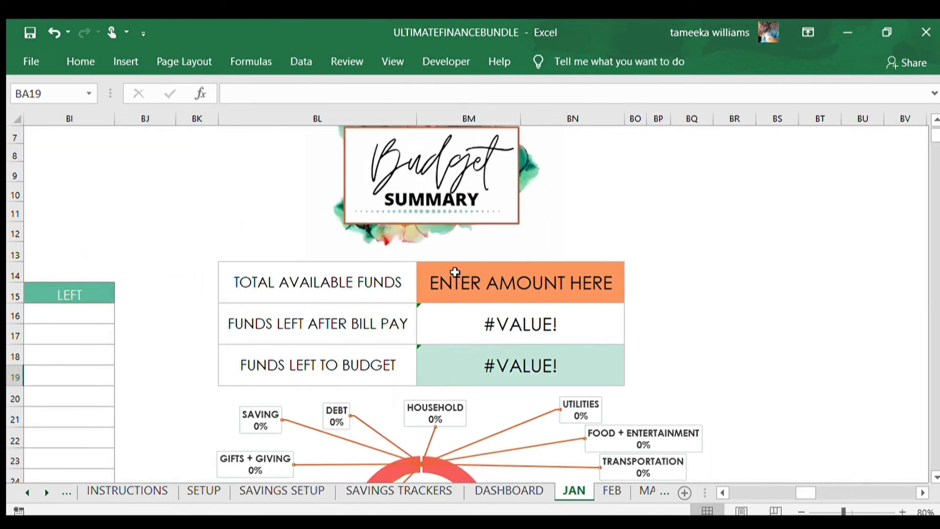
left_click(241, 280)
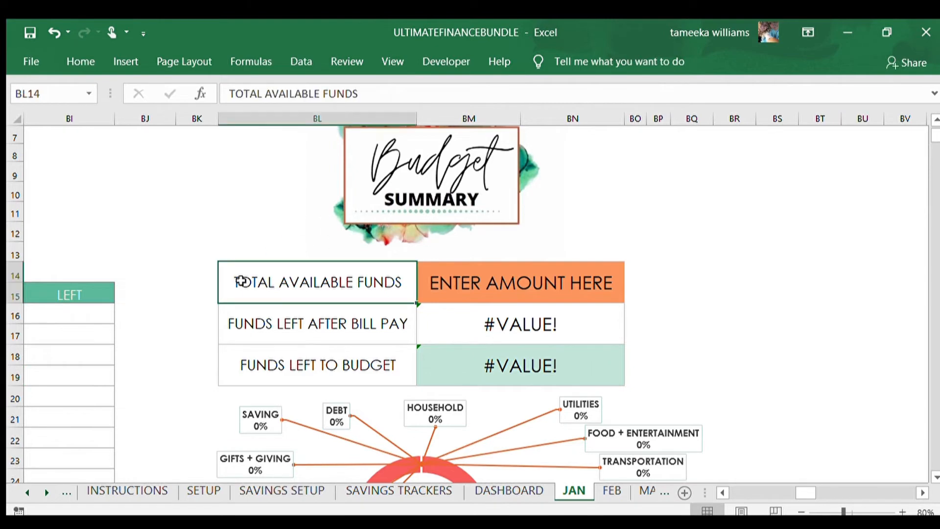
left_click(472, 289)
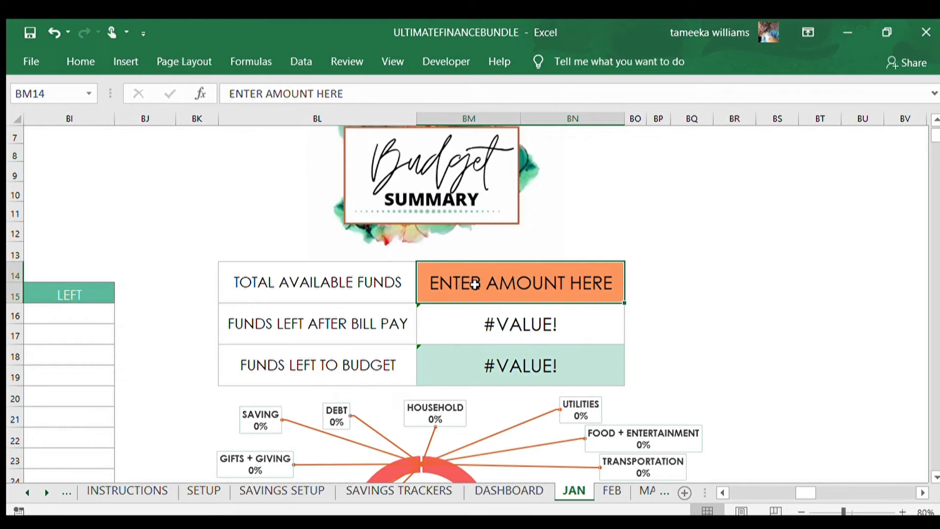
type("2800")
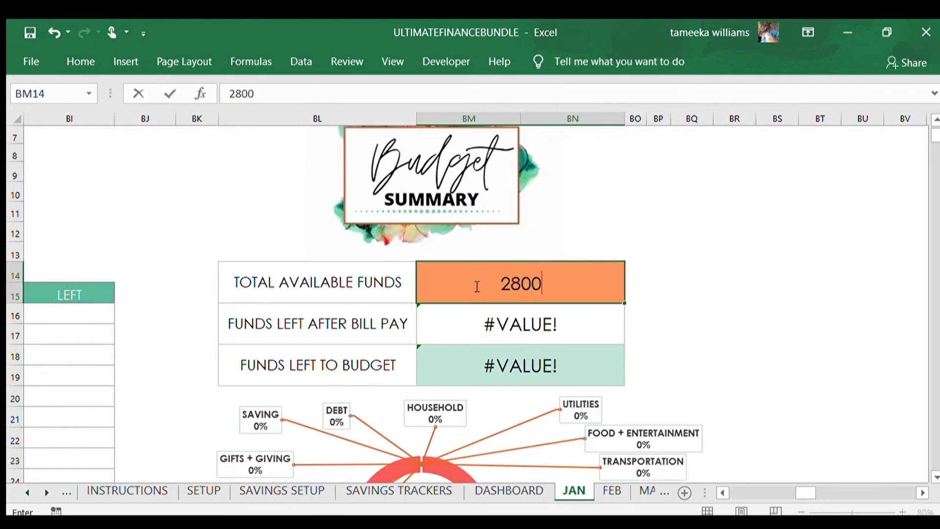
left_click(686, 349)
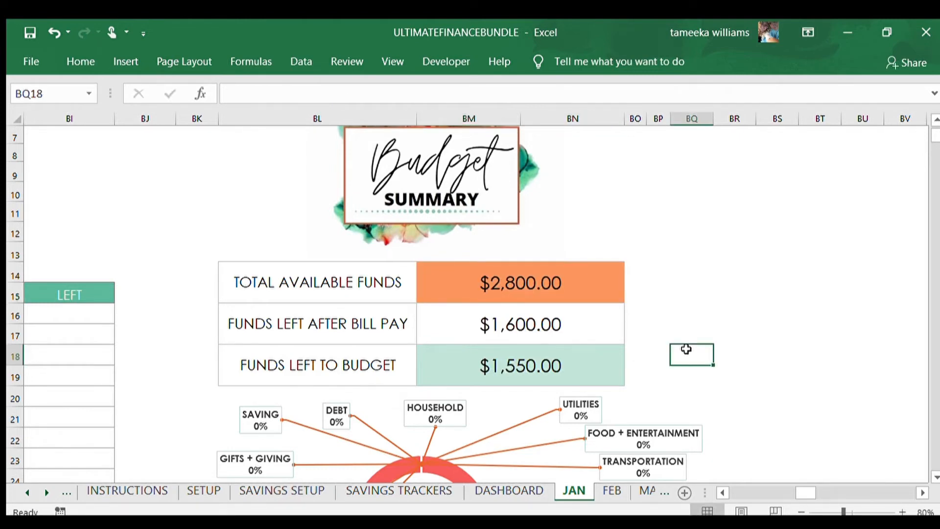
- Examine the budget summary's total available funds, funds left after bill pay and funds left to budget
left_click(474, 278)
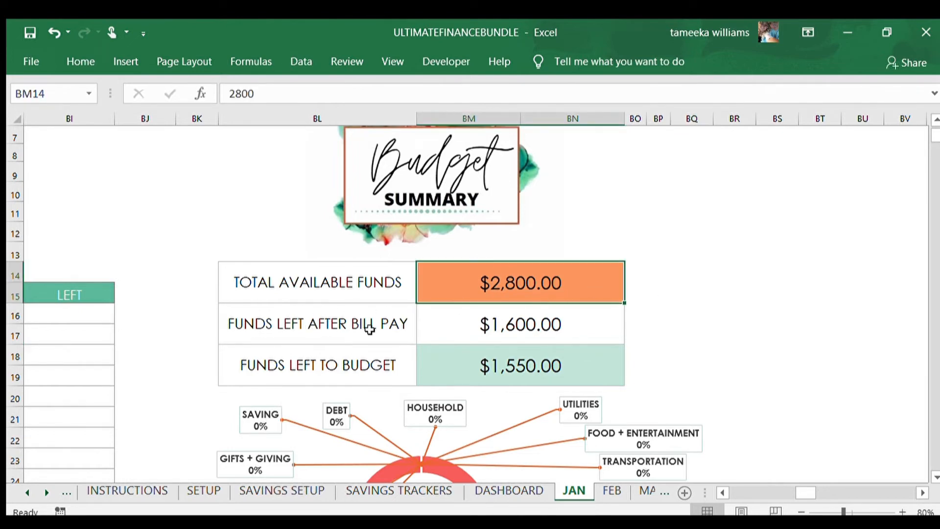
left_click(460, 323)
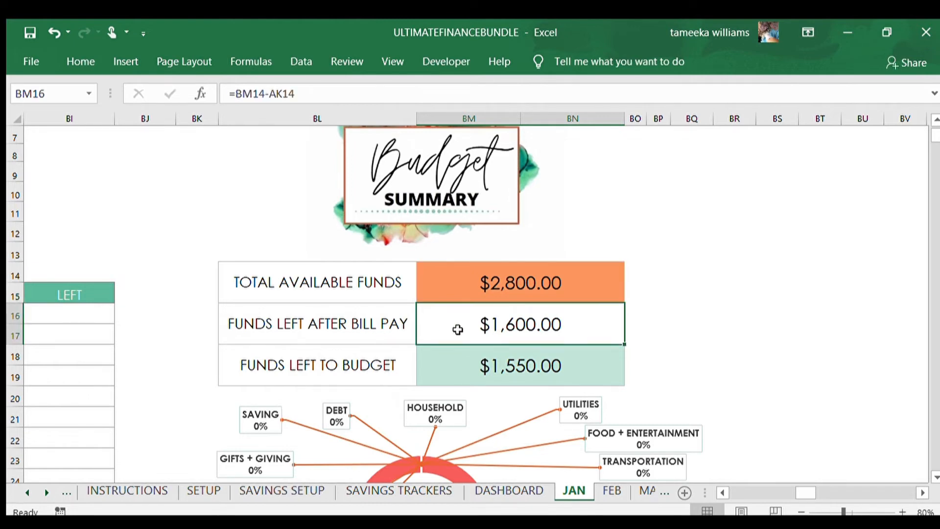
left_click(302, 369)
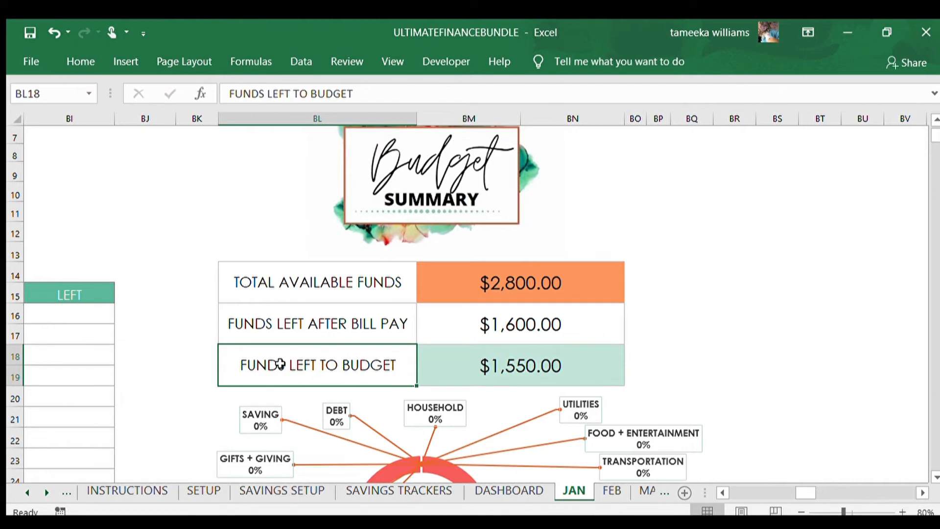
left_click(478, 359)
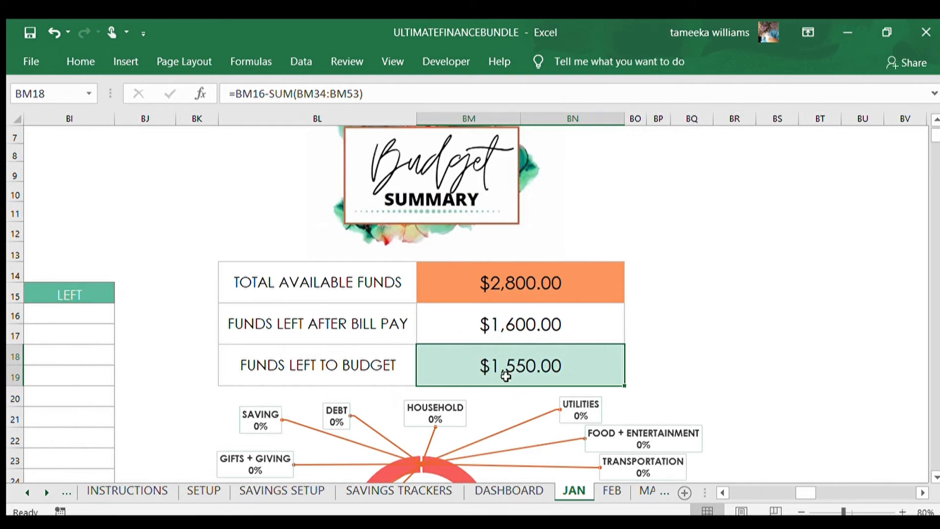
left_click(186, 387)
left_click(164, 409)
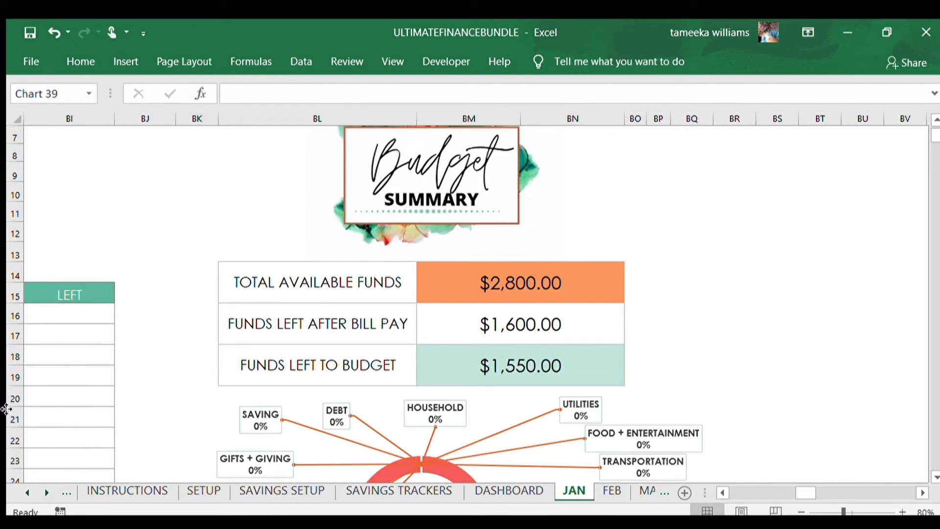
left_click(59, 383)
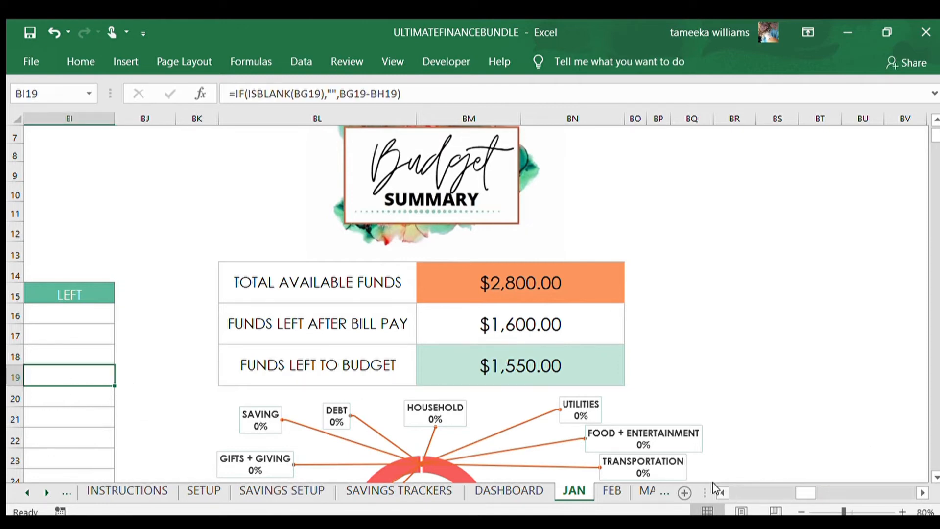
- Add GROCERIES with a budgeted amount of $300 as the first item under FOOD + ENTERTAINMENT in the monthly budget
scroll(715, 486, "left", 10)
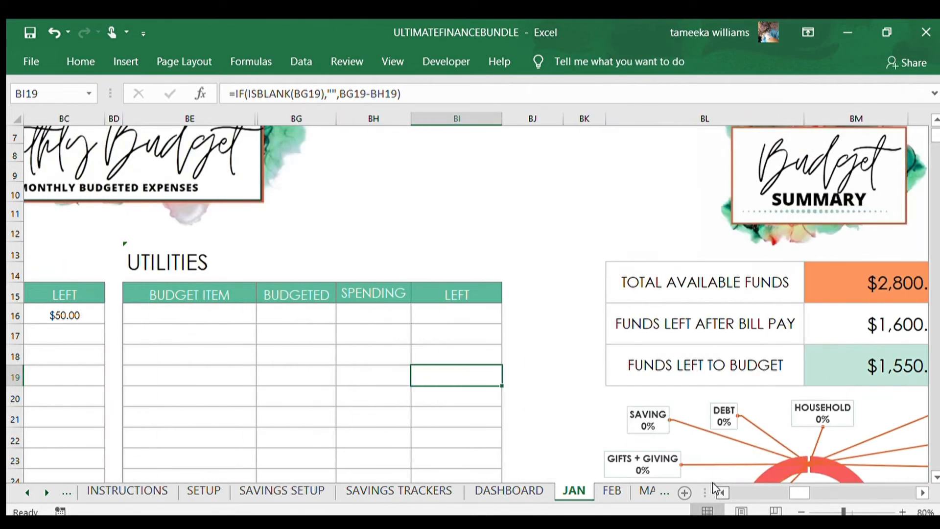
scroll(715, 486, "left", 4)
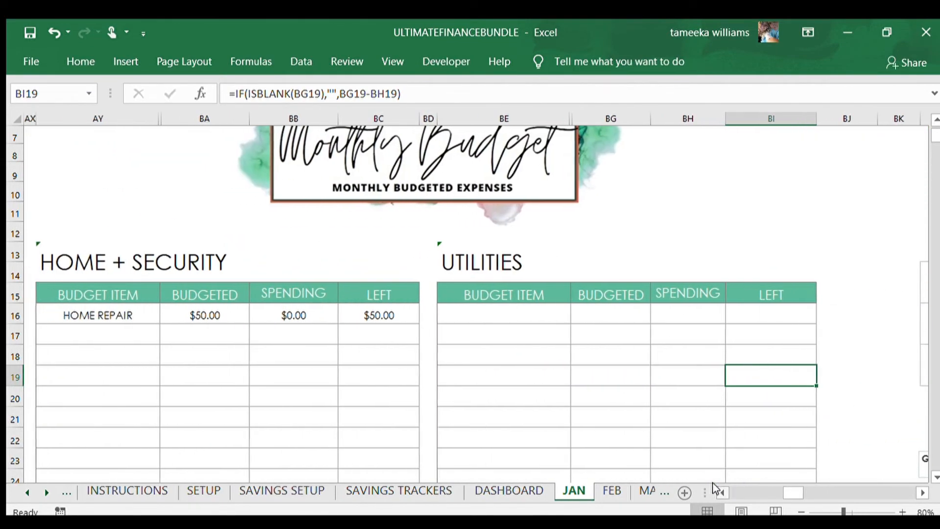
scroll(245, 341, "down", 1)
scroll(245, 341, "down", 4)
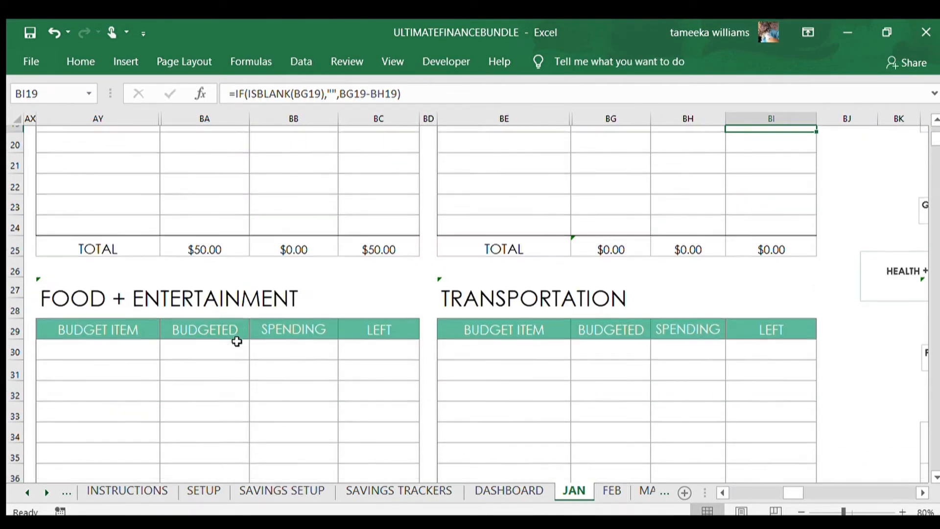
left_click(89, 303)
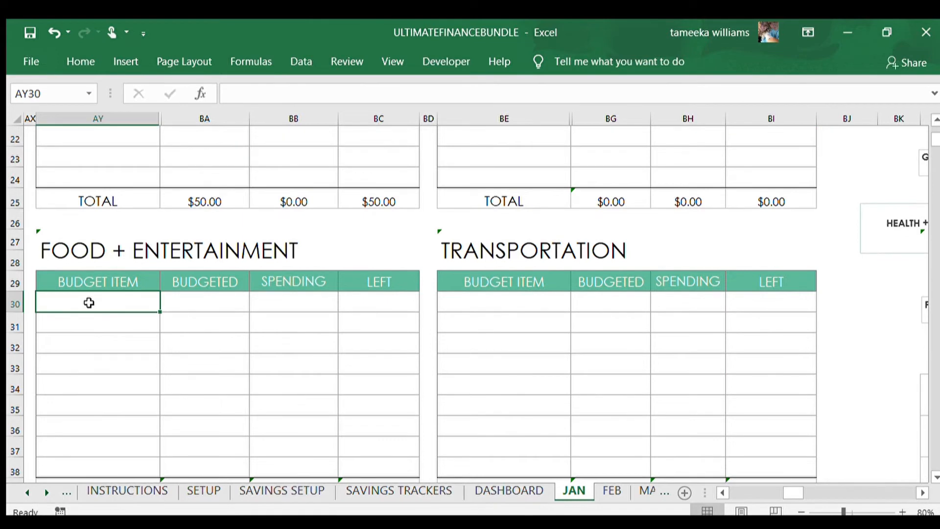
type("GROCERIES")
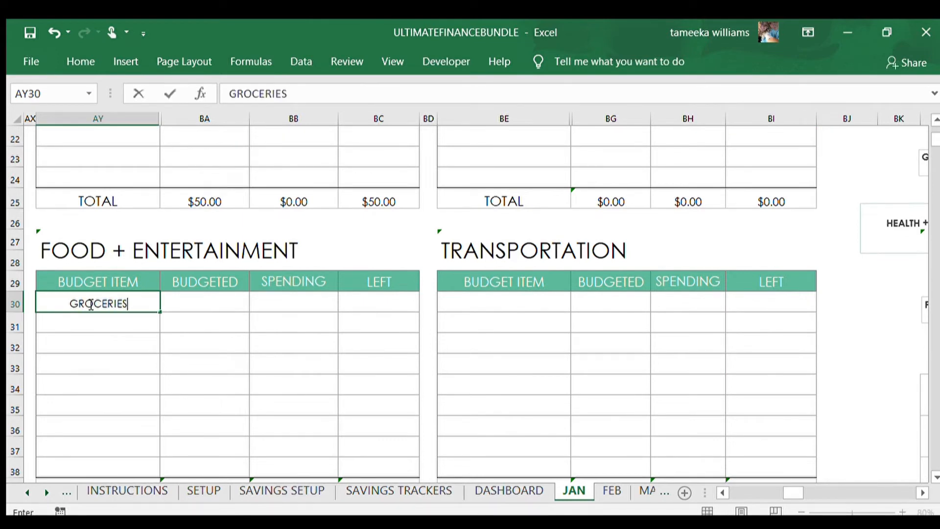
left_click(179, 308)
type("30")
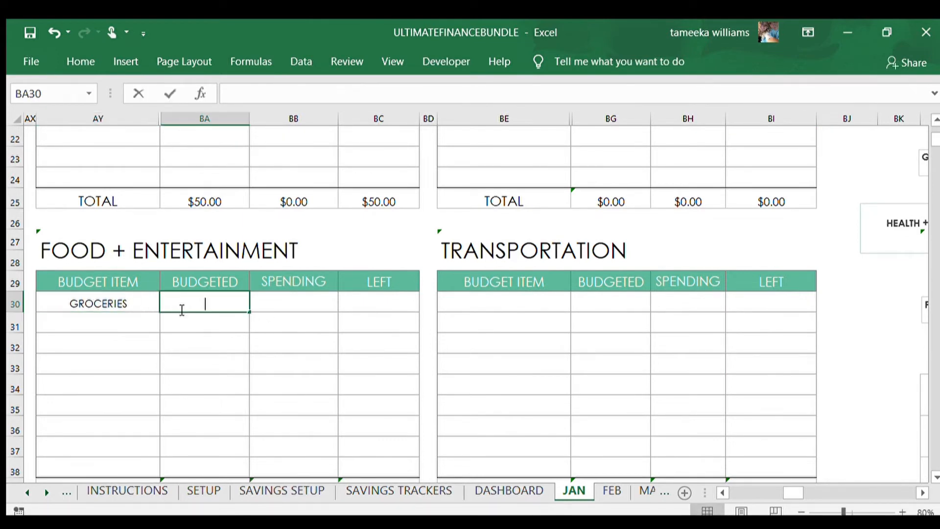
type("0")
- Add EATING OUT with a budgeted amount of $150 below GROCERIES
left_click(112, 326)
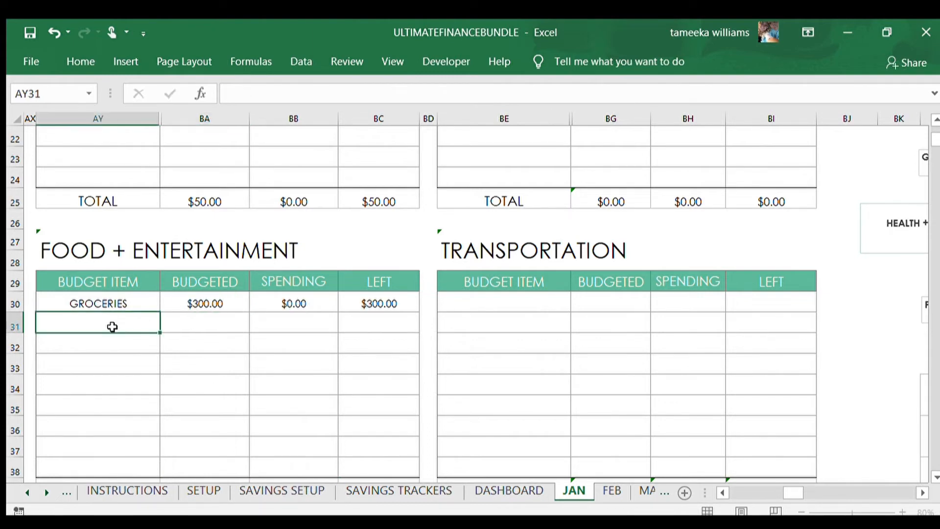
type("EATING OUT")
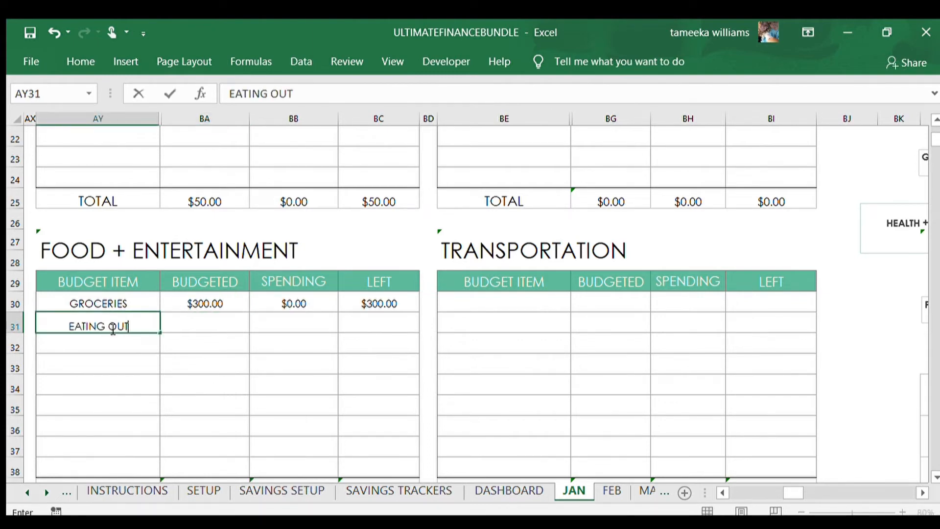
left_click(222, 317)
type("15")
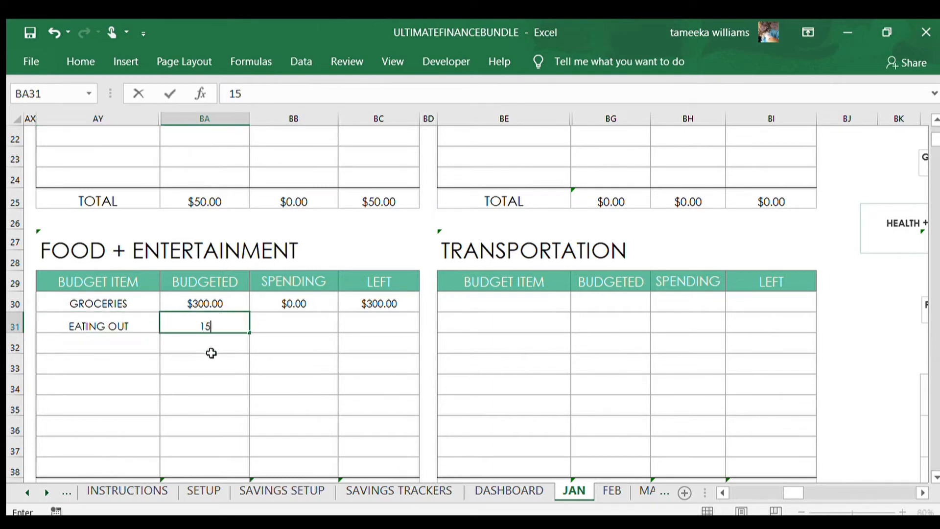
type("0")
left_click(100, 339)
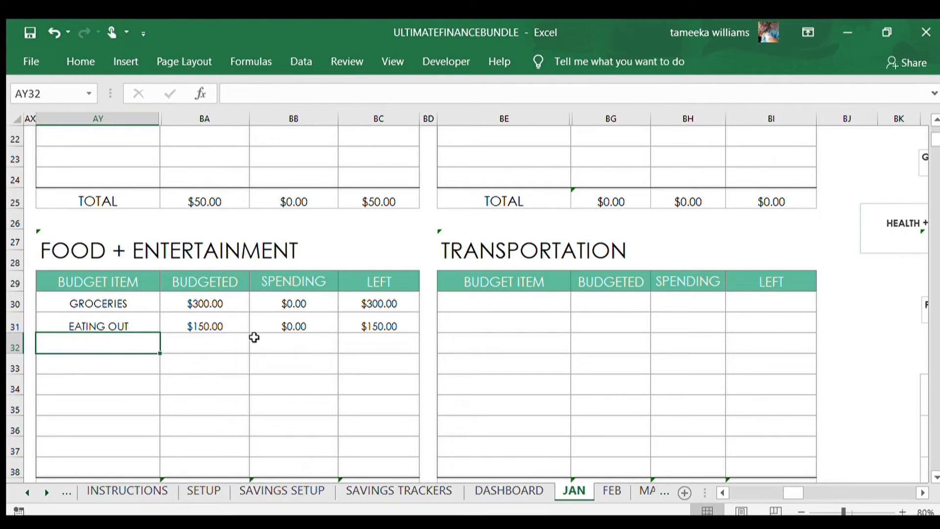
- Enter GAS FOR MY CAR and GAS FOR MY HUB as the first two budget items under TRANSPORTATION
left_click(522, 301)
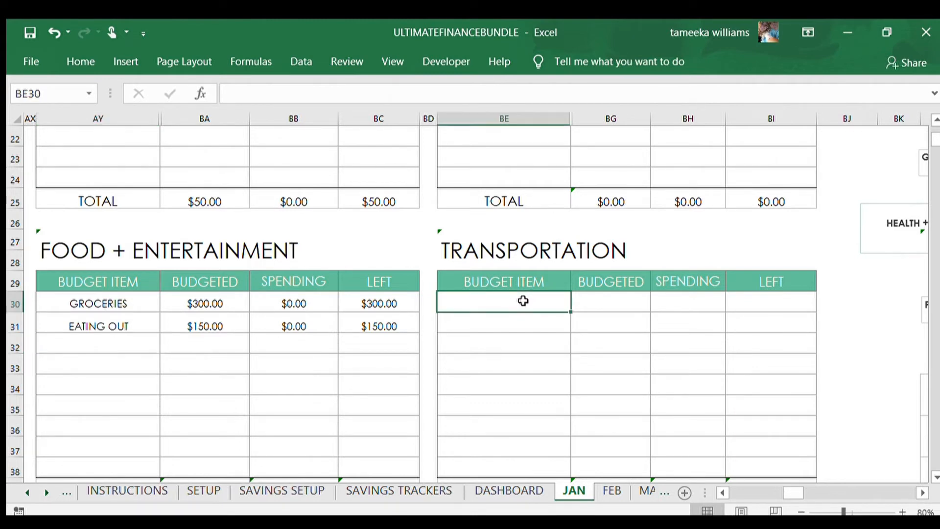
type("GAS FOR MY CAR")
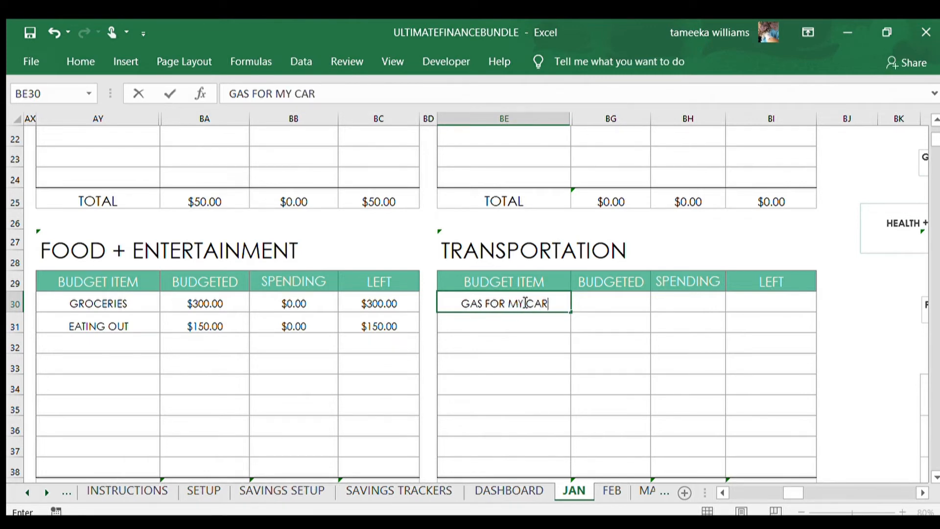
key("Return")
type("GAS FOR M")
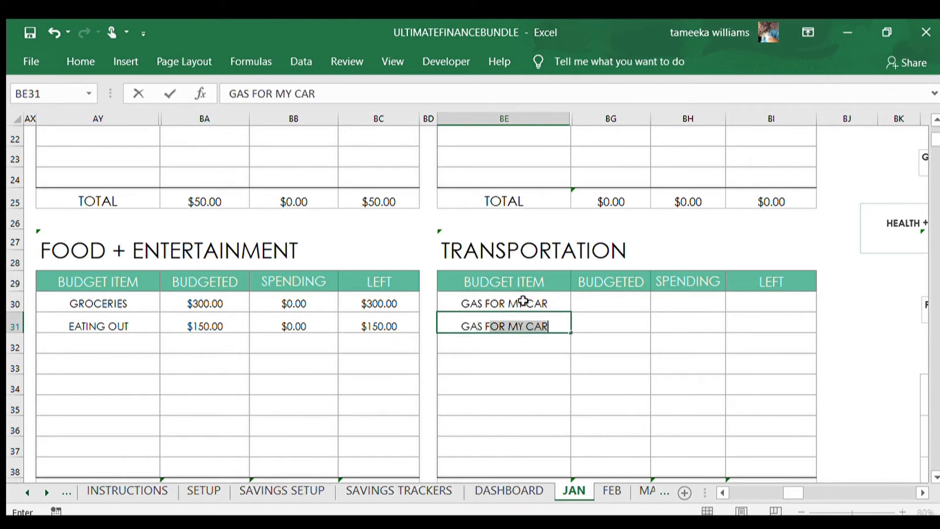
type("Y HUB")
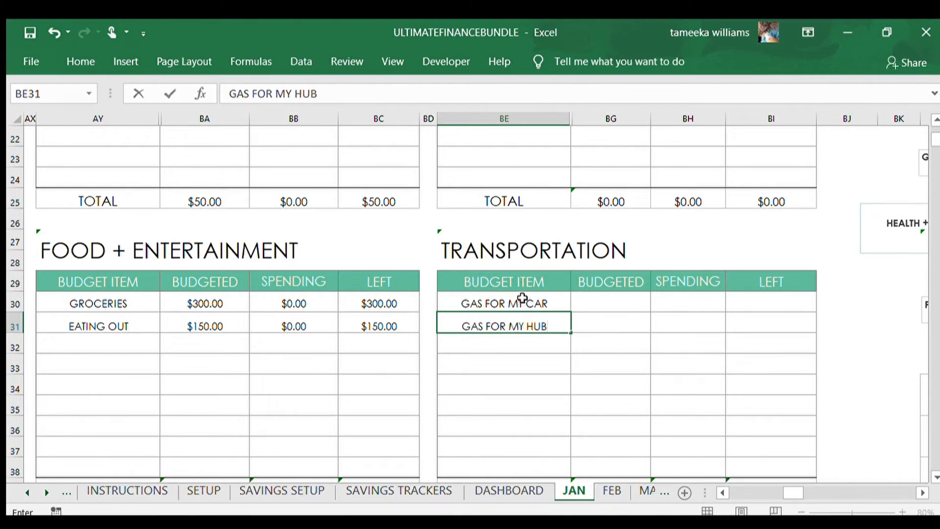
- Budget $250 for GAS FOR MY CAR and $300 for GAS FOR MY HUB
left_click(604, 299)
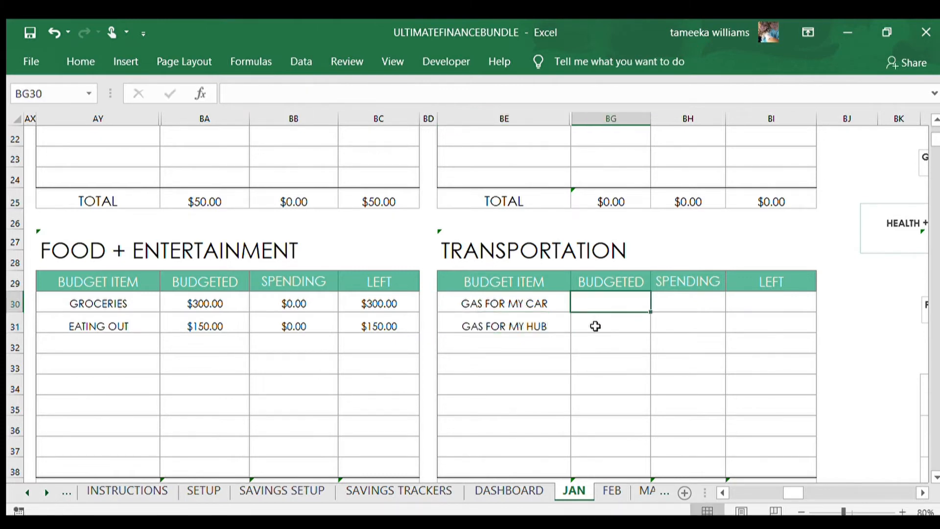
type("250")
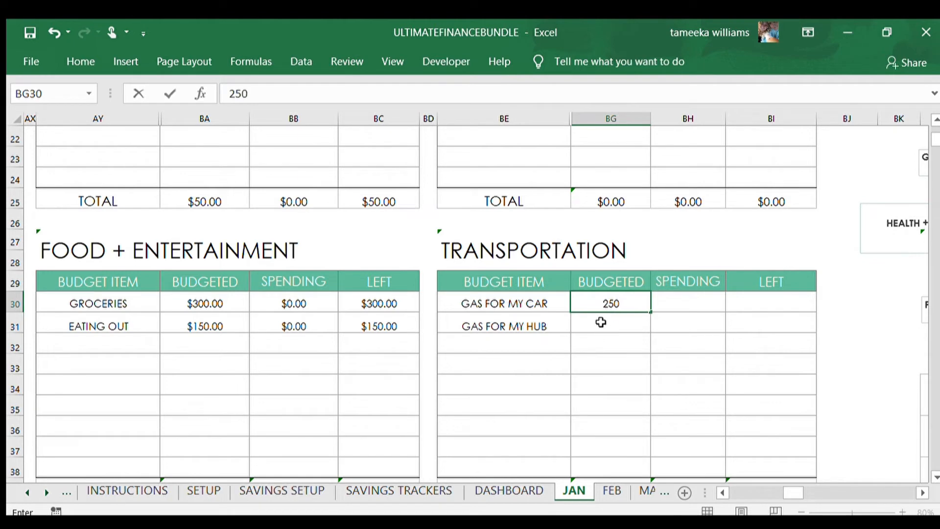
left_click(600, 322)
type("300")
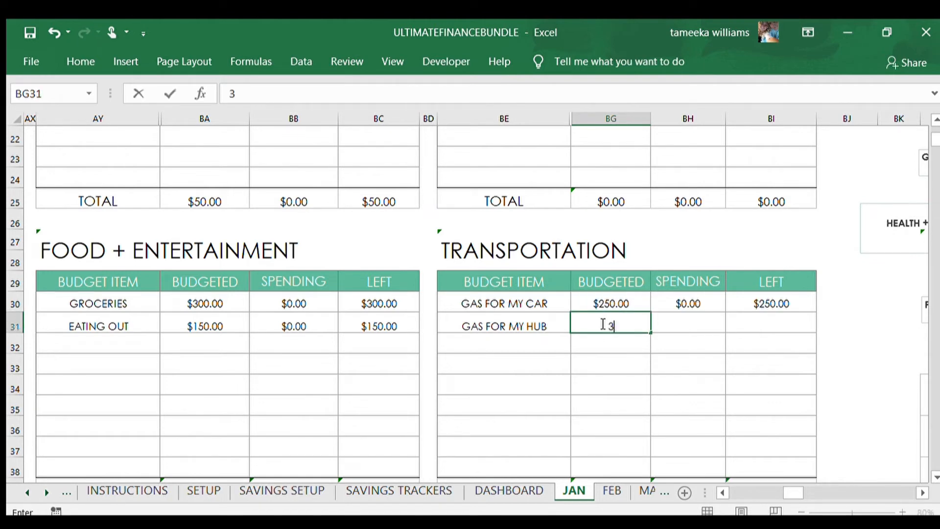
left_click(602, 338)
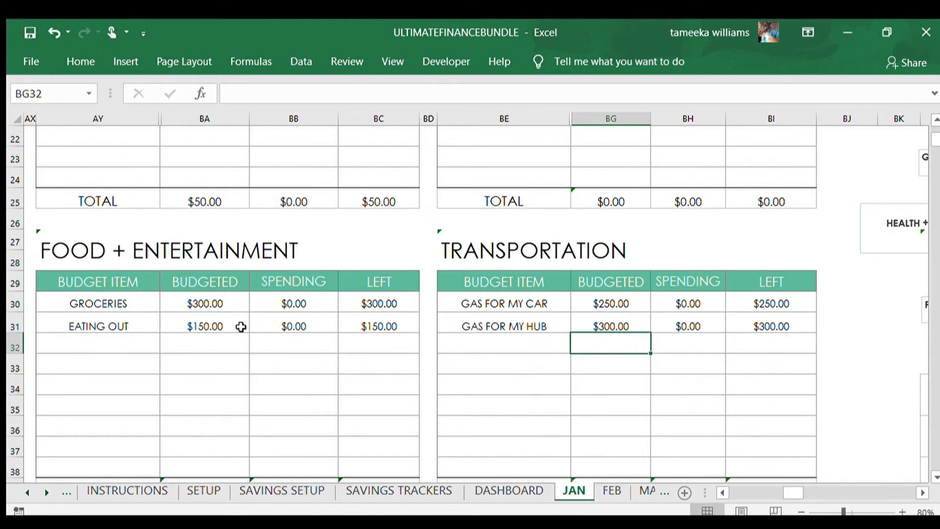
- Add TOILETRIES with a budgeted amount of $150 as the first item under HOUSEHOLD in the monthly budget
scroll(220, 325, "down", 4)
scroll(222, 327, "down", 1)
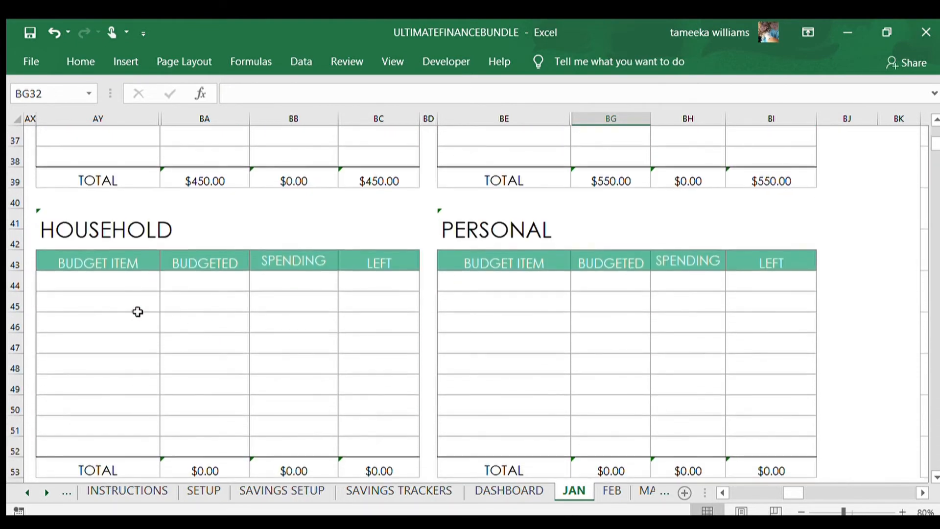
left_click(90, 281)
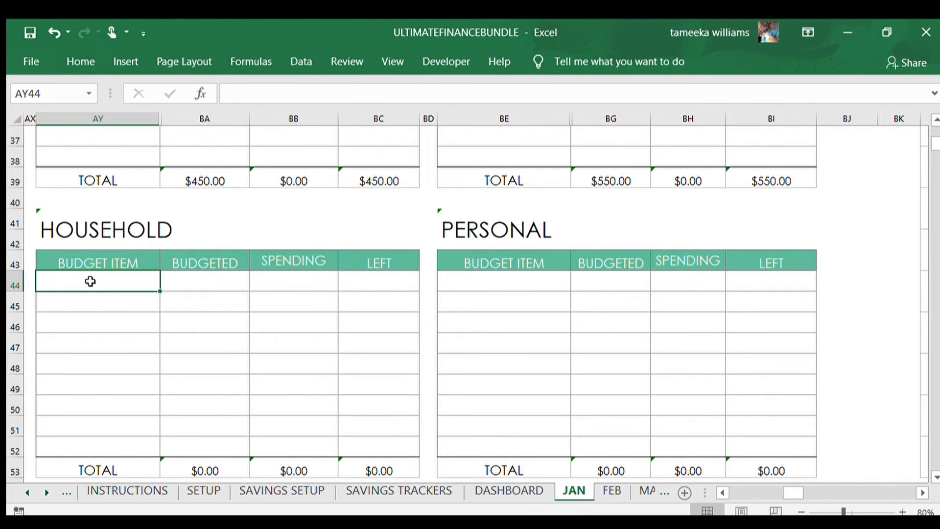
type("TOILET")
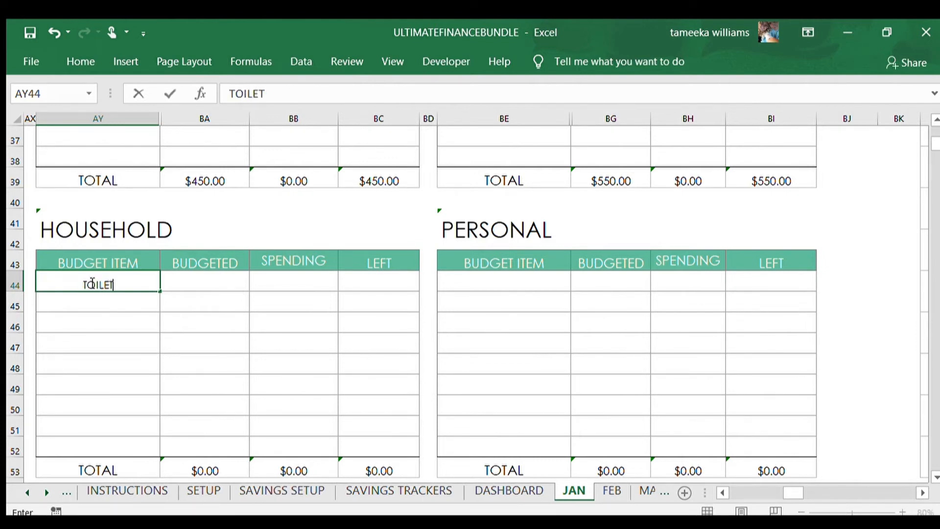
type("RIES")
left_click(200, 284)
type("1")
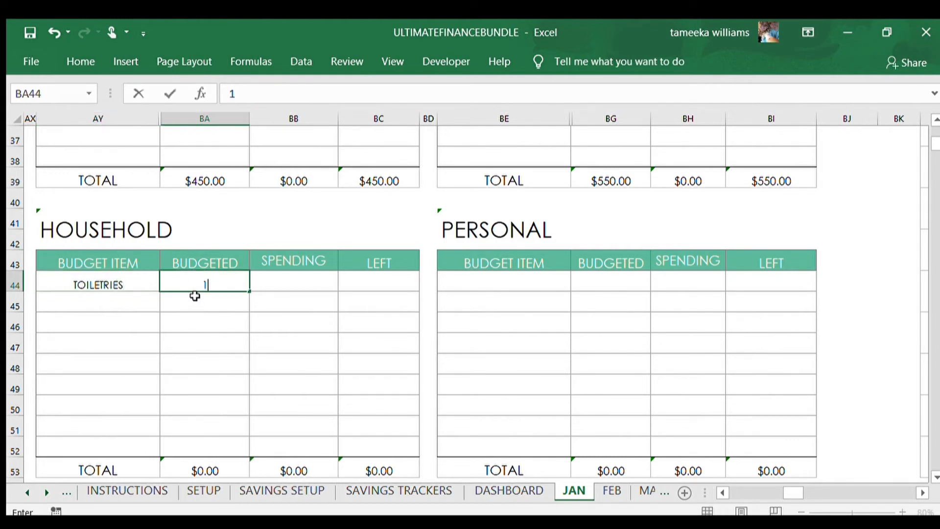
type("50")
left_click(162, 337)
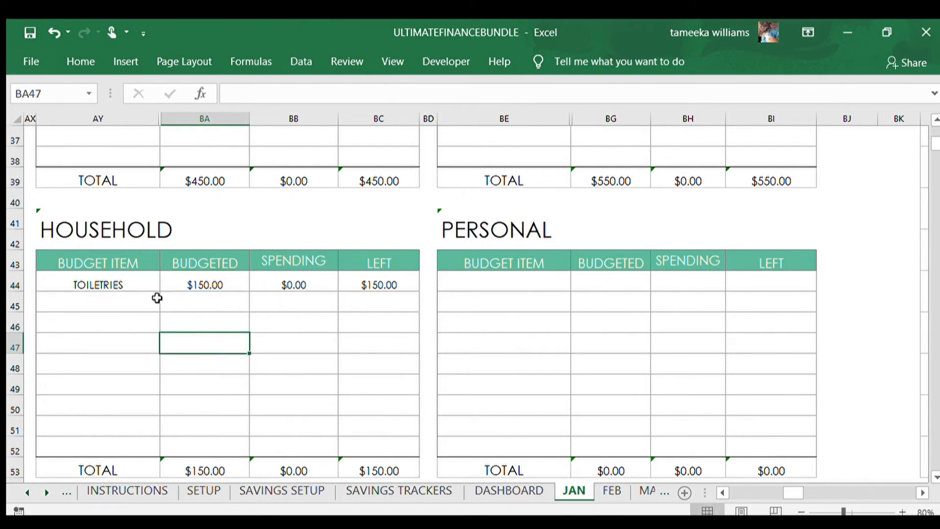
- Add HAIR SALON with a budgeted amount of $125 as the first item under PERSONAL
left_click(528, 276)
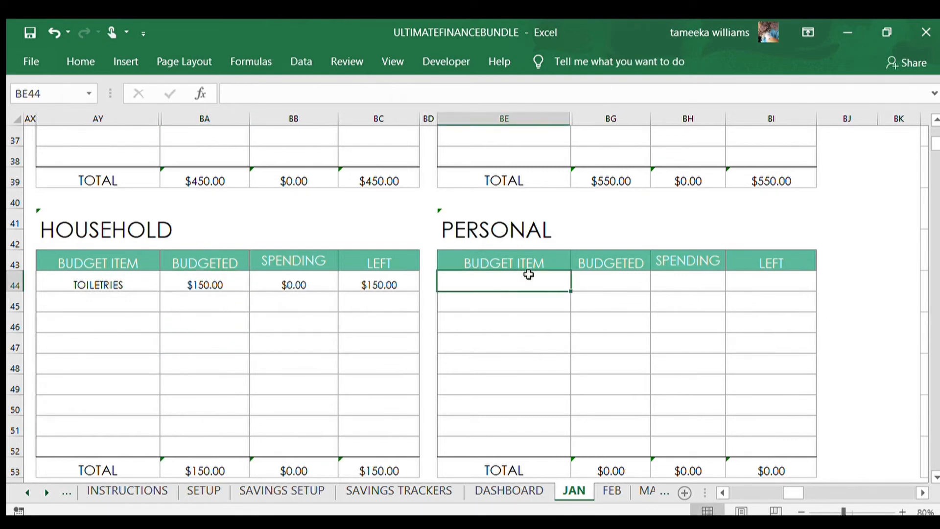
type("HAI")
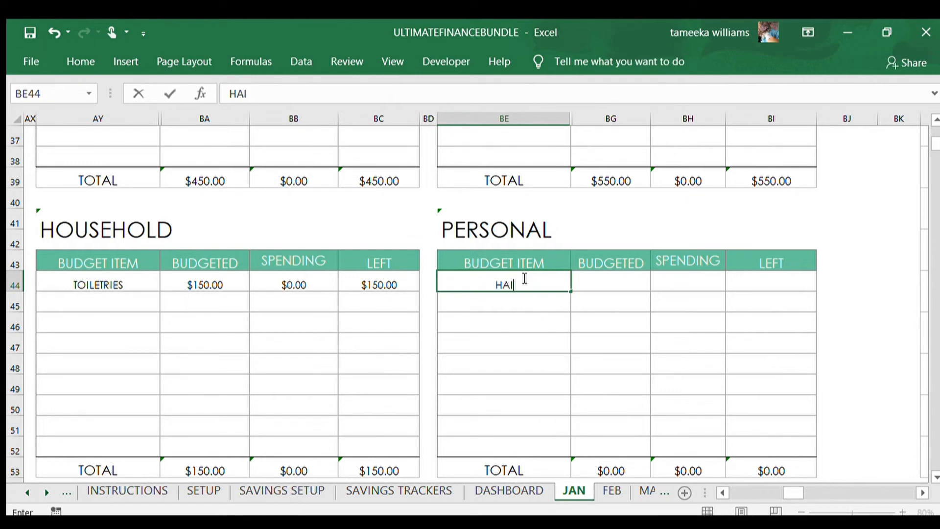
type("R SALON")
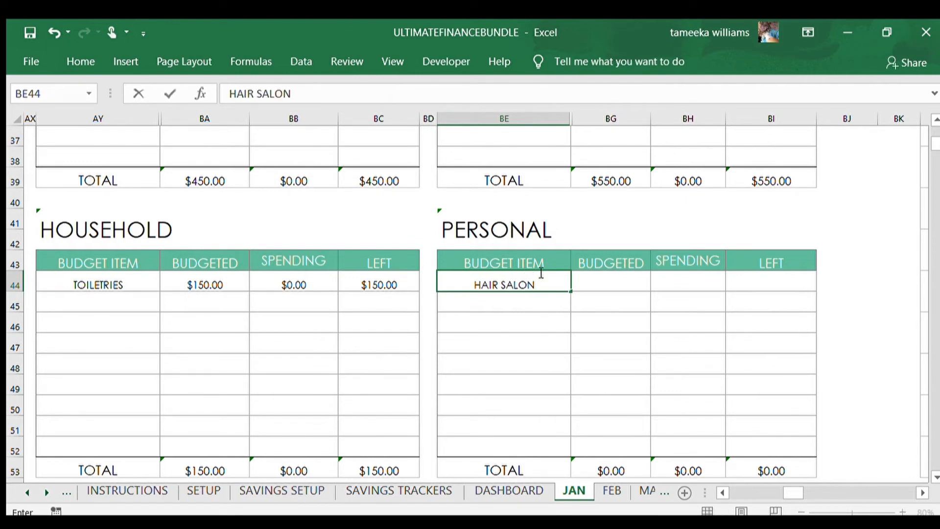
left_click(607, 286)
type("125")
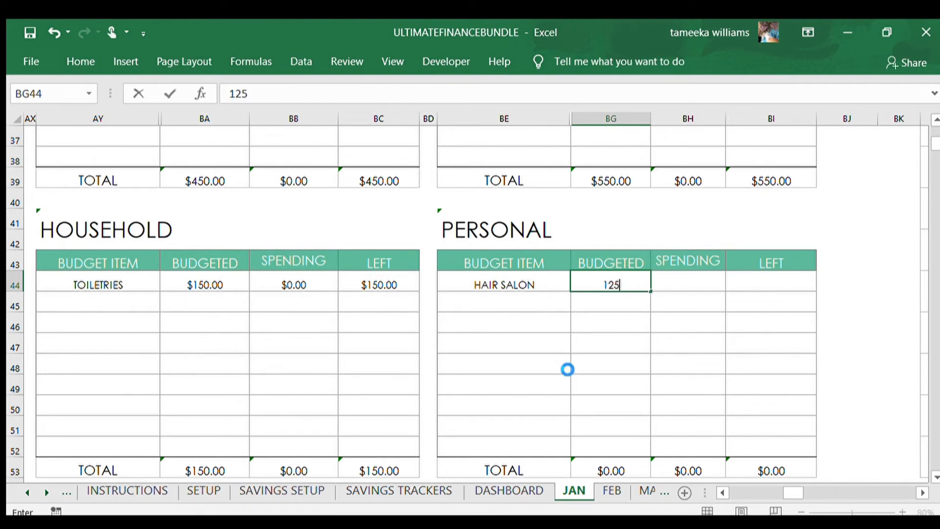
left_click(563, 364)
- Add HAIRCUTS with a budgeted amount of $50 below HAIR SALON
left_click(529, 296)
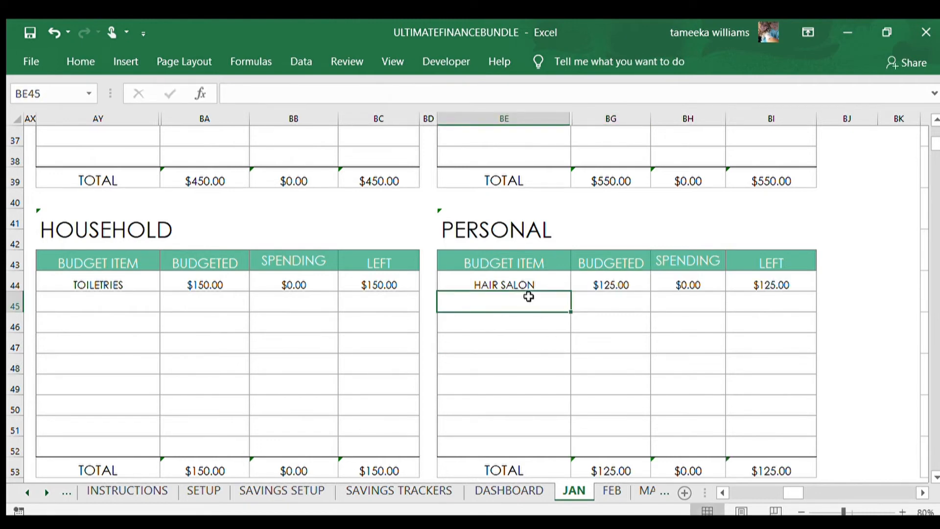
type("HAIRCUTS")
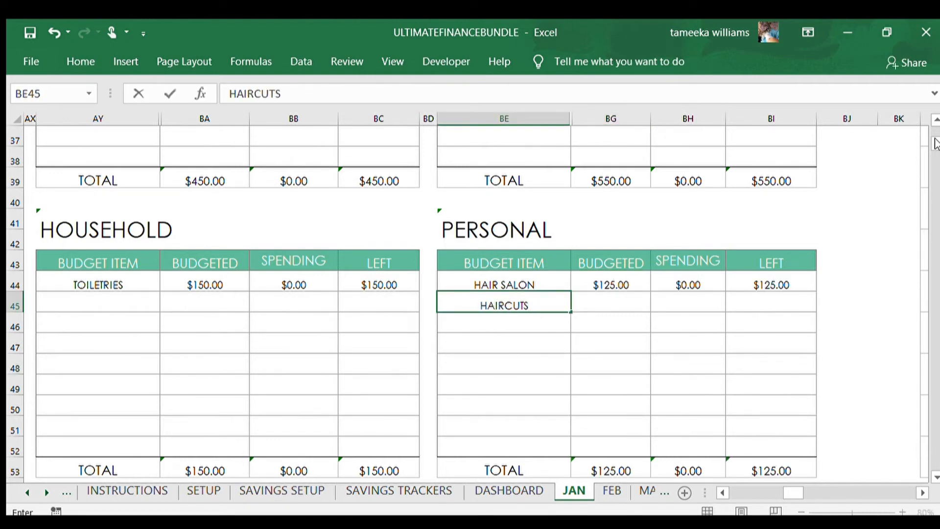
left_click(584, 310)
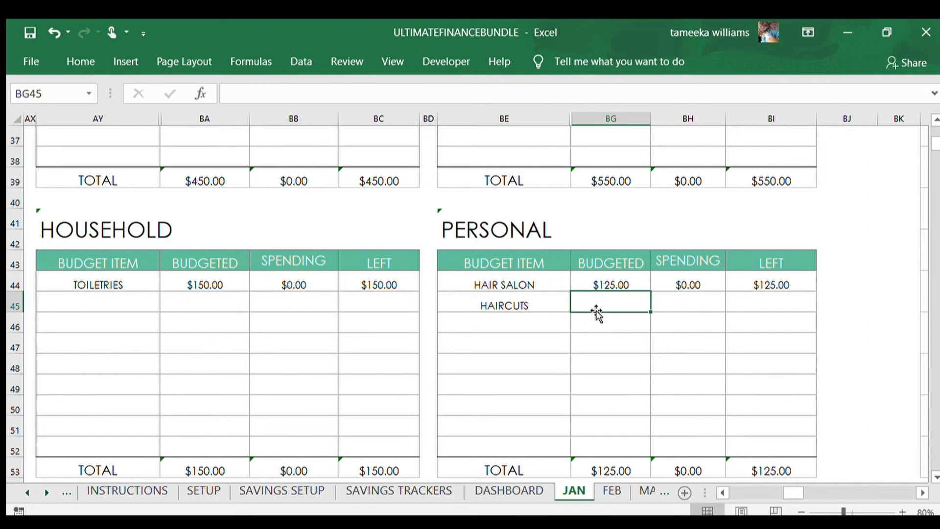
type("50")
left_click(568, 371)
- Review January's Budget Summary, examining the funds left to budget, the category percentage chart and the budgeted and left amounts per category
scroll(590, 363, "up", 2)
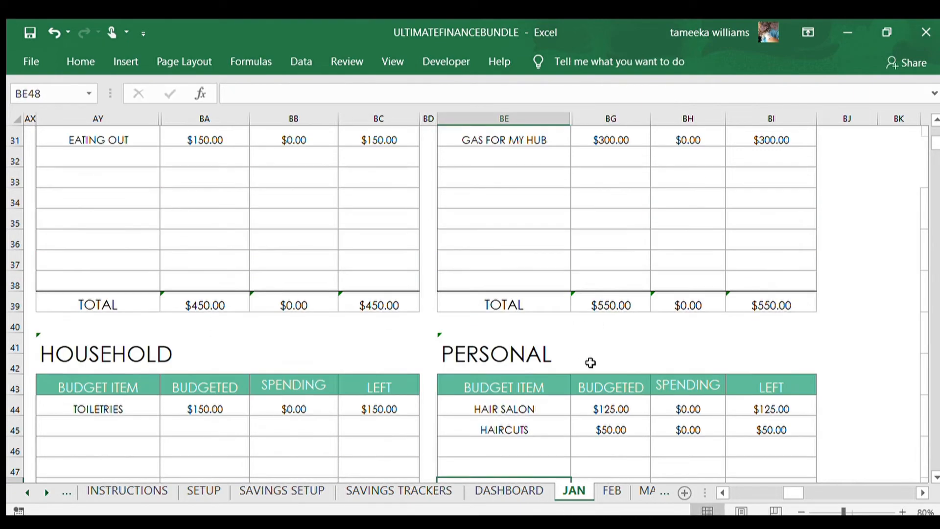
scroll(591, 363, "up", 10)
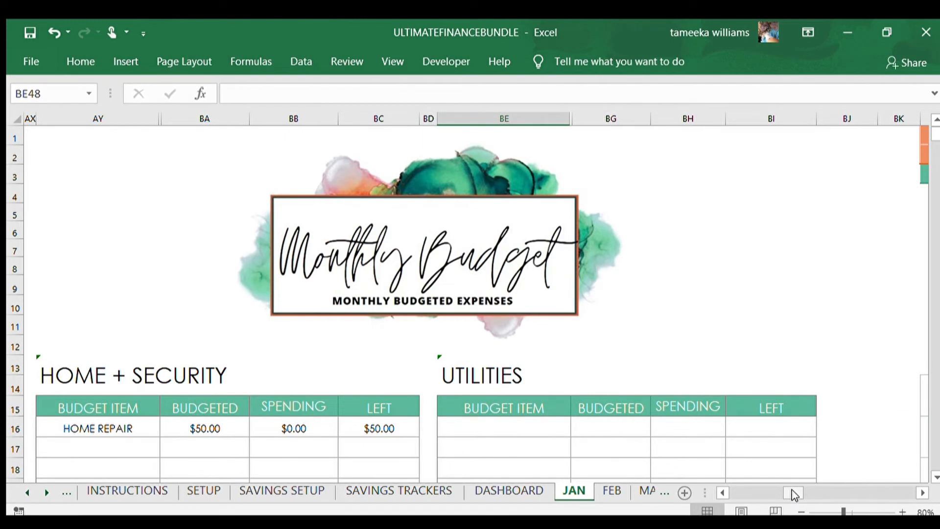
left_click_drag(794, 495, 802, 465)
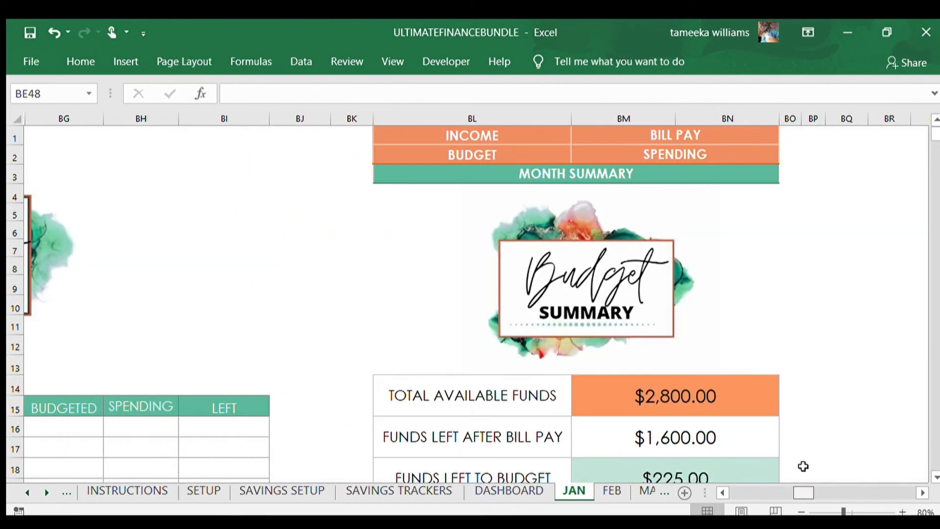
scroll(802, 415, "down", 2)
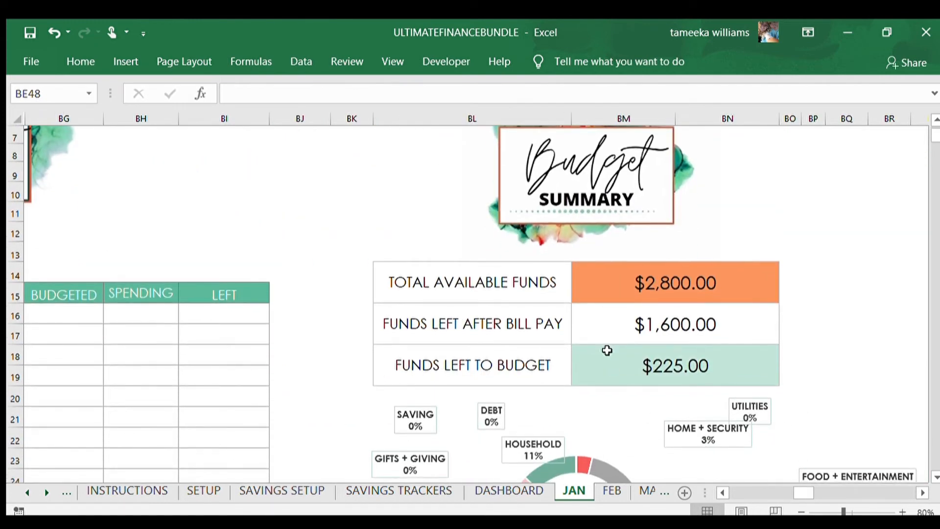
left_click(607, 351)
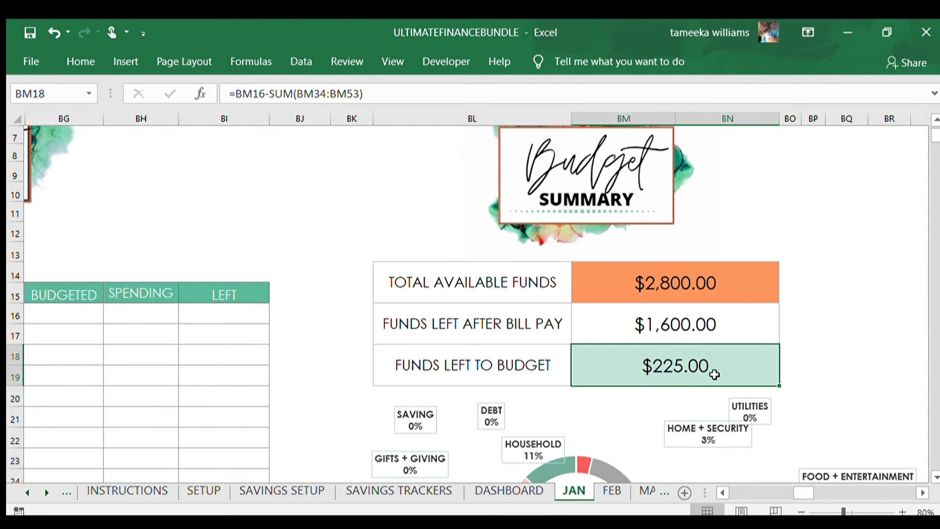
left_click(889, 382)
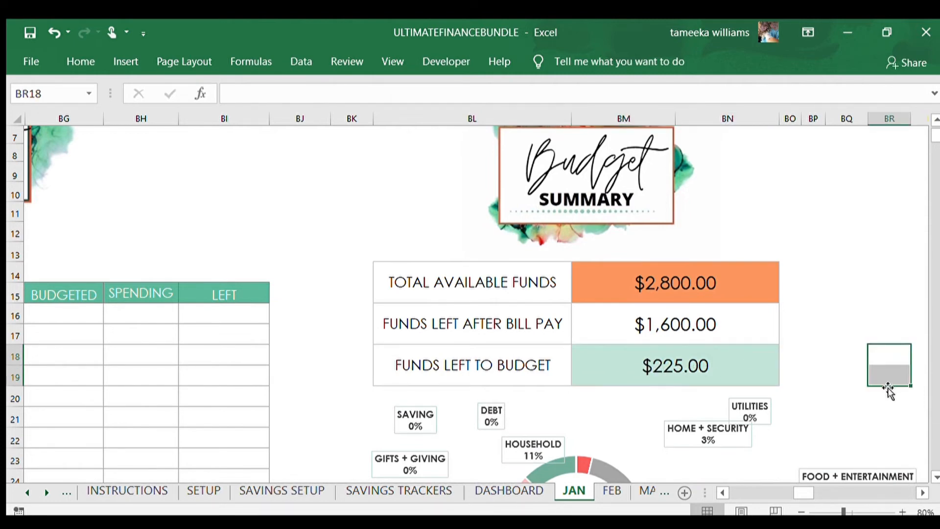
scroll(735, 252, "down", 1)
scroll(735, 253, "down", 3)
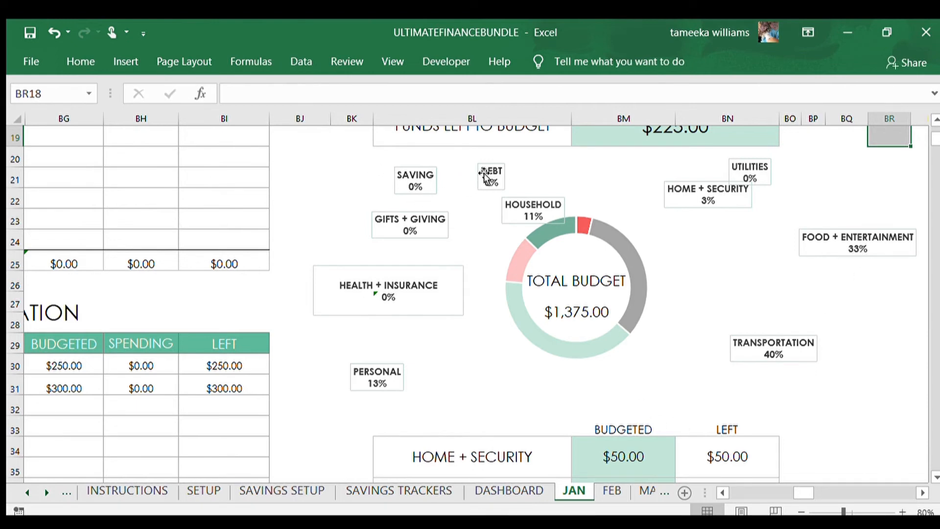
scroll(383, 360, "down", 4)
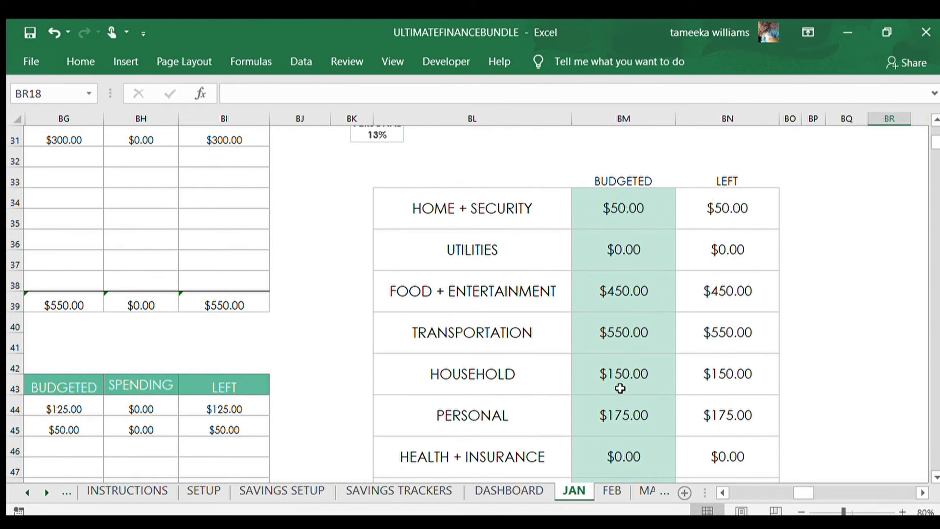
scroll(620, 388, "down", 5)
scroll(620, 388, "up", 12)
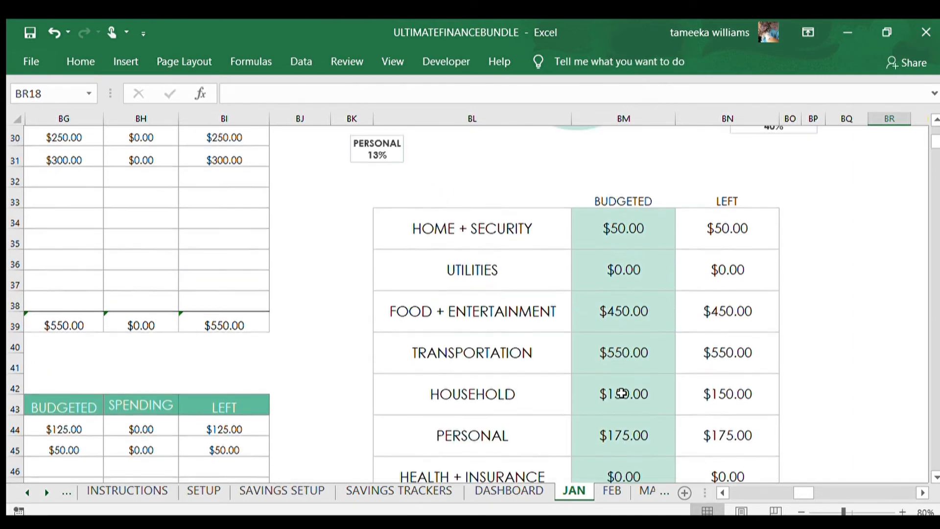
scroll(497, 351, "up", 3)
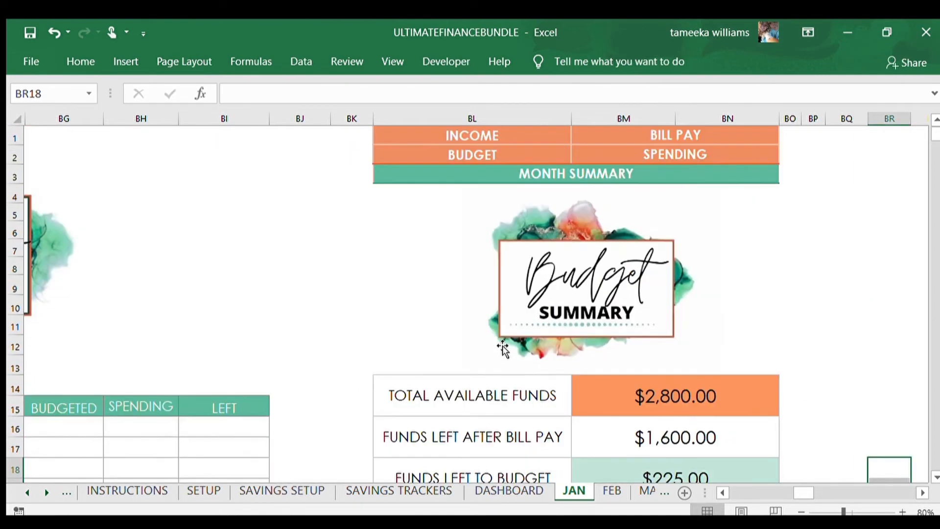
- Go to January's Spending Tracker and start the first entry with category FOOD + ENTERTAINMENT and purchase GROCERIES
left_click(656, 153)
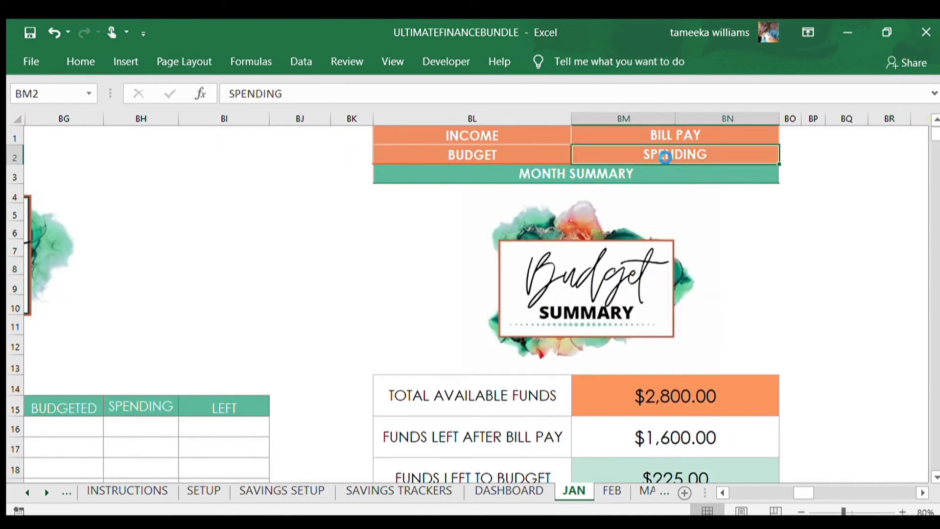
scroll(560, 329, "down", 2)
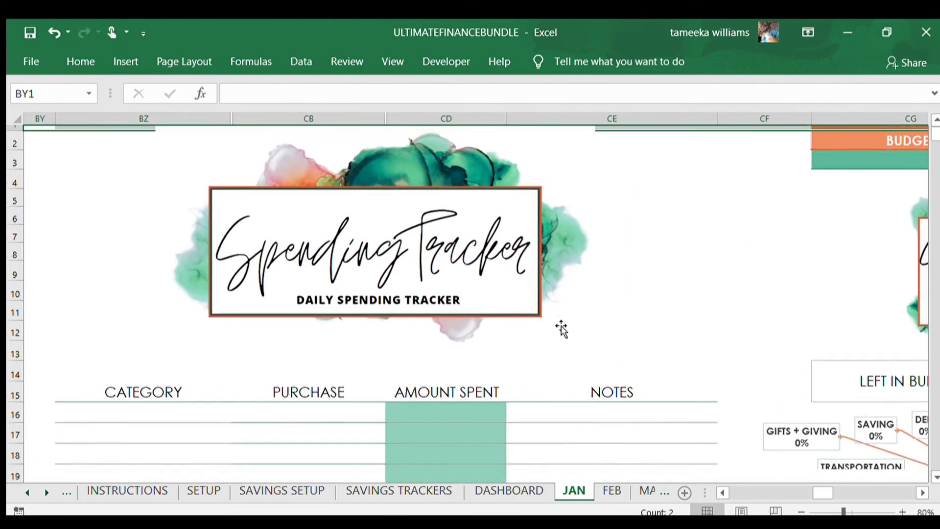
left_click(216, 314)
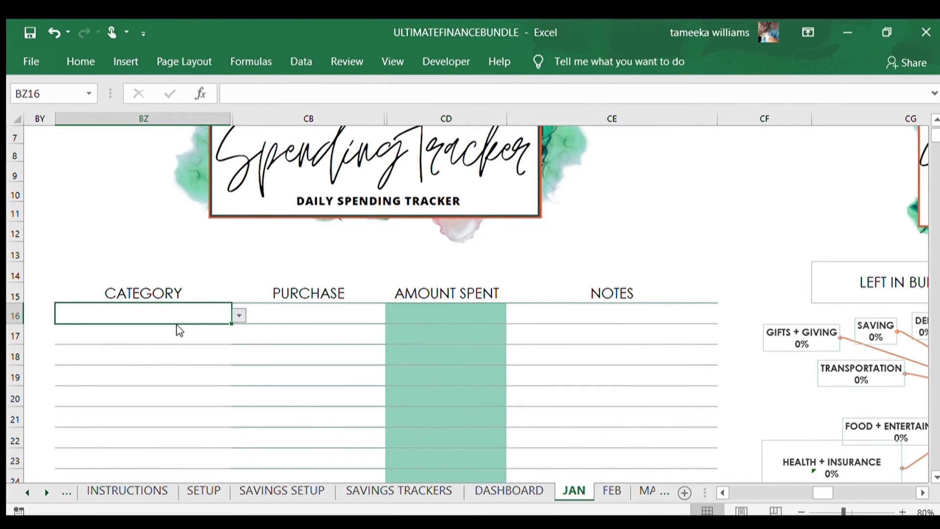
left_click(154, 344)
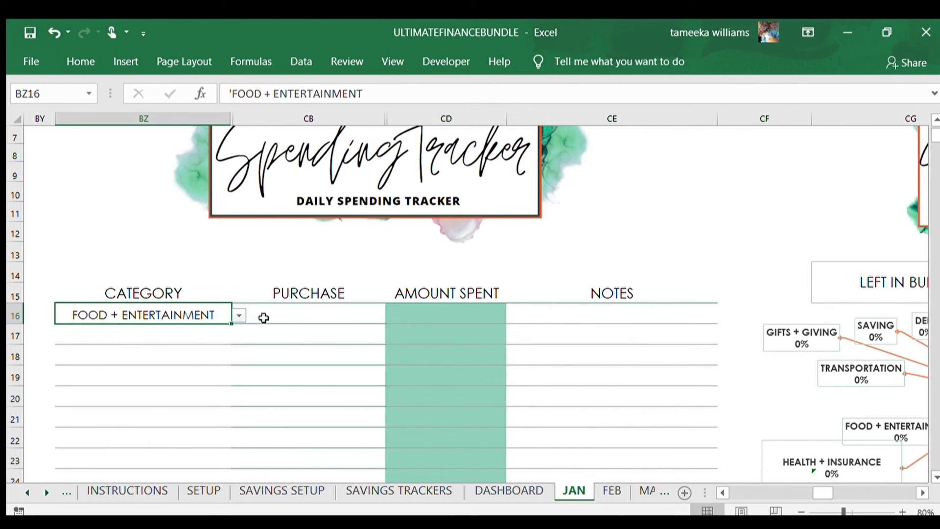
left_click(287, 309)
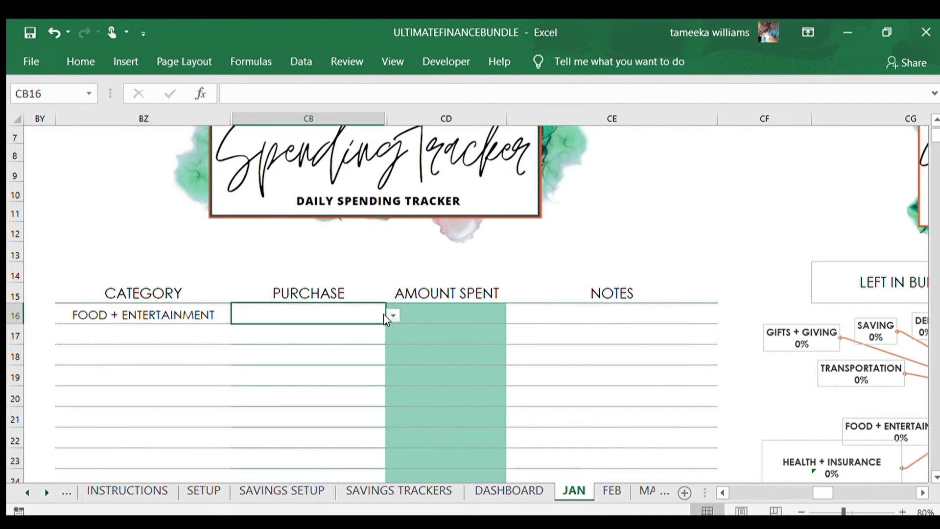
left_click(321, 333)
- Record $125 as the amount spent on GROCERIES and add the note WALMART 1/12
left_click(434, 309)
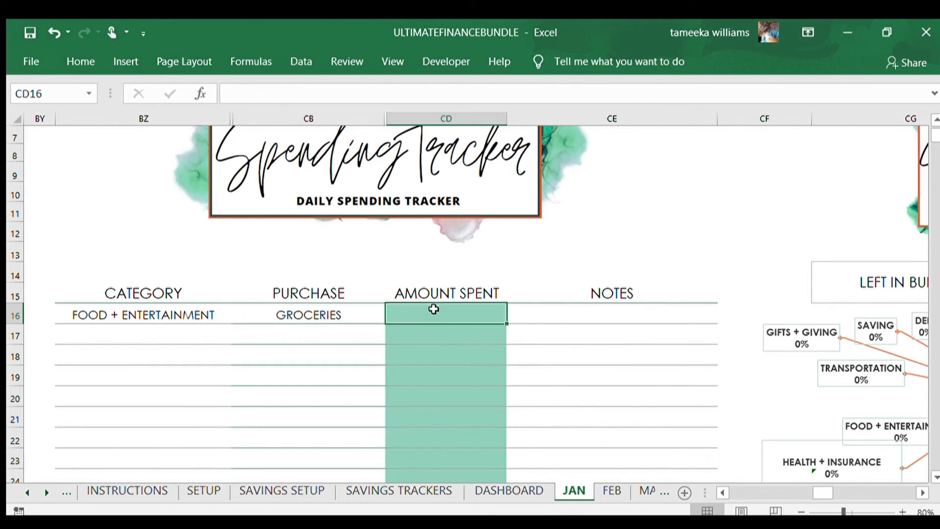
type("12")
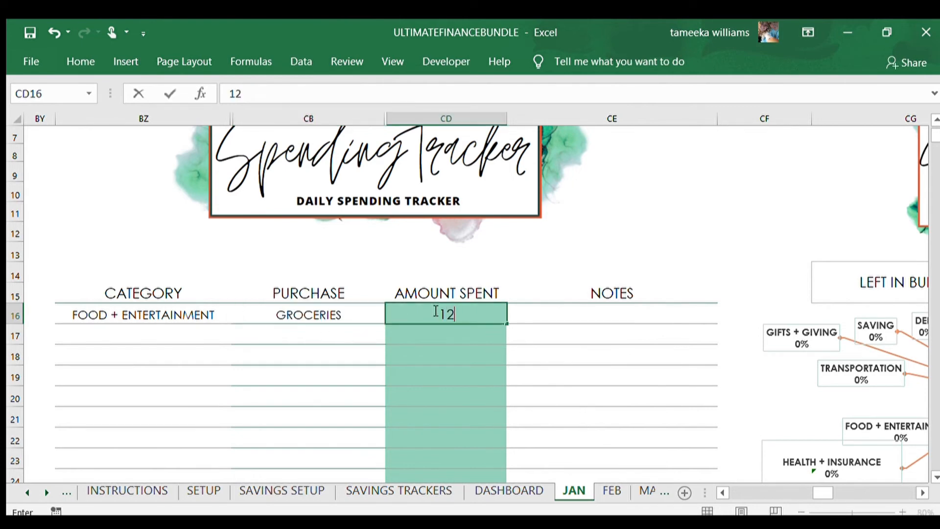
type("5")
left_click(425, 348)
left_click(644, 316)
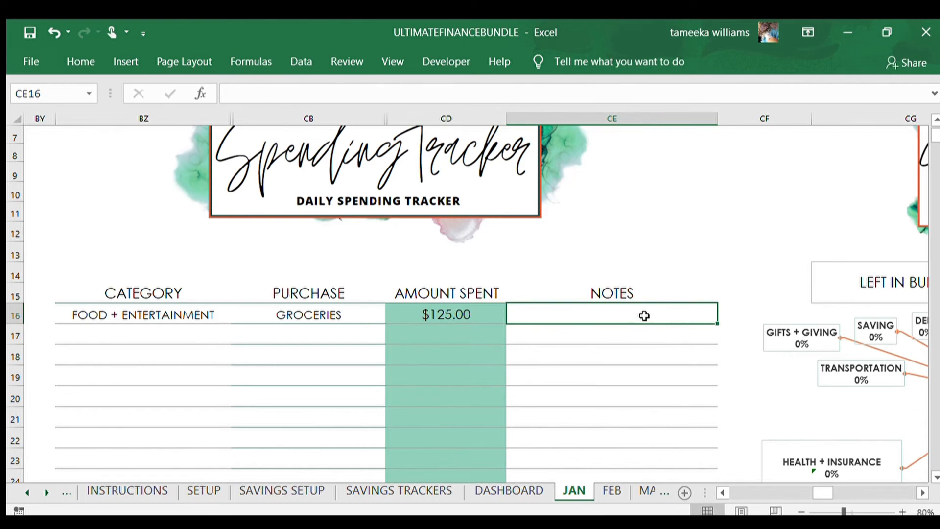
type("WALM")
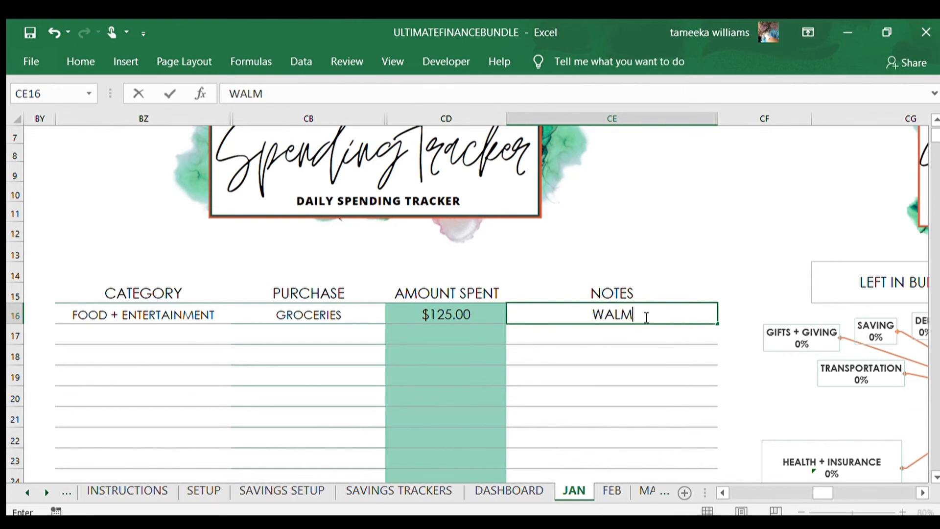
type("ART 1/12")
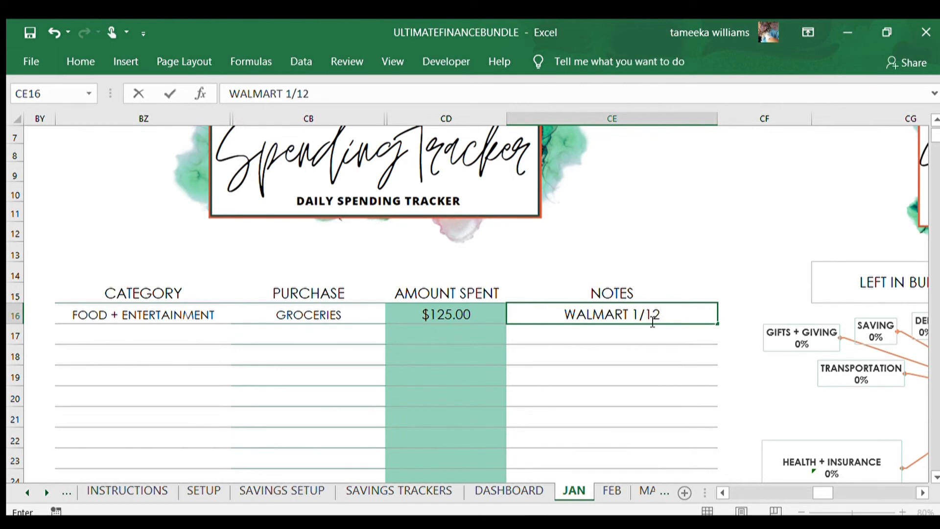
left_click(633, 366)
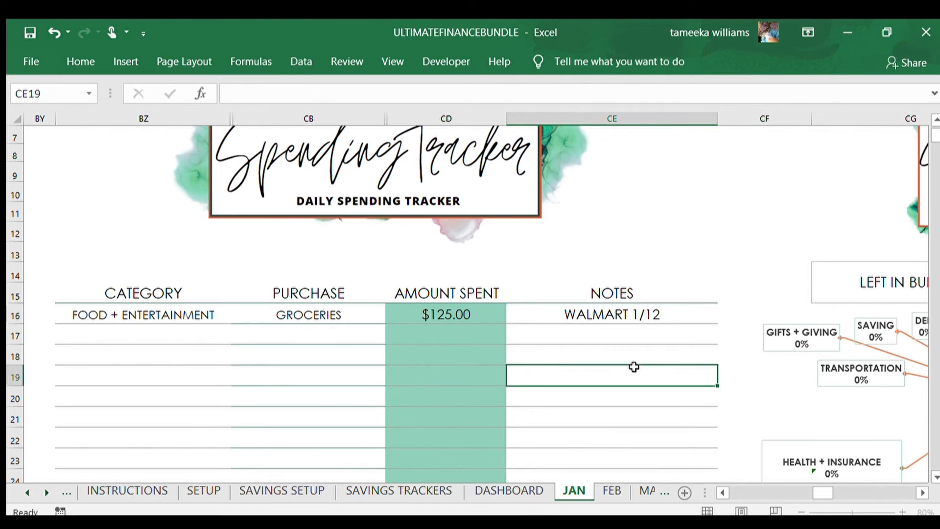
- Start the second spending entry, below GROCERIES, with category PERSONAL and purchase HAIR SALON
left_click(154, 332)
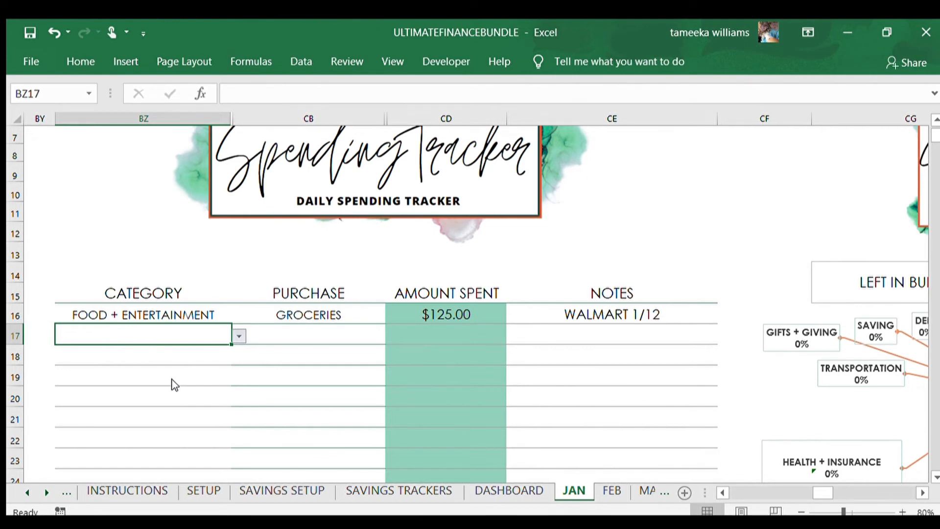
type("PERSONAL")
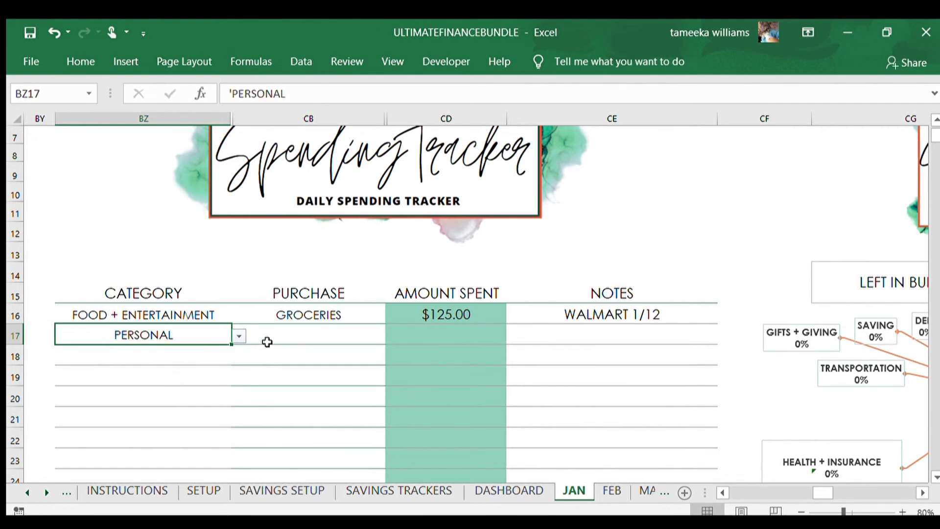
left_click(300, 331)
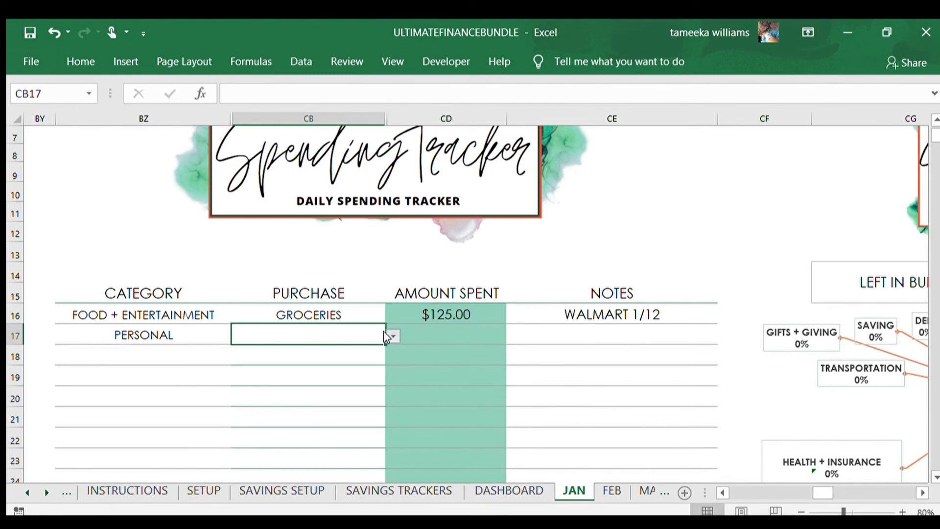
left_click(389, 333)
left_click(353, 362)
- Record $75 as the amount spent on HAIR SALON and add the note SALON 1/13
left_click(444, 334)
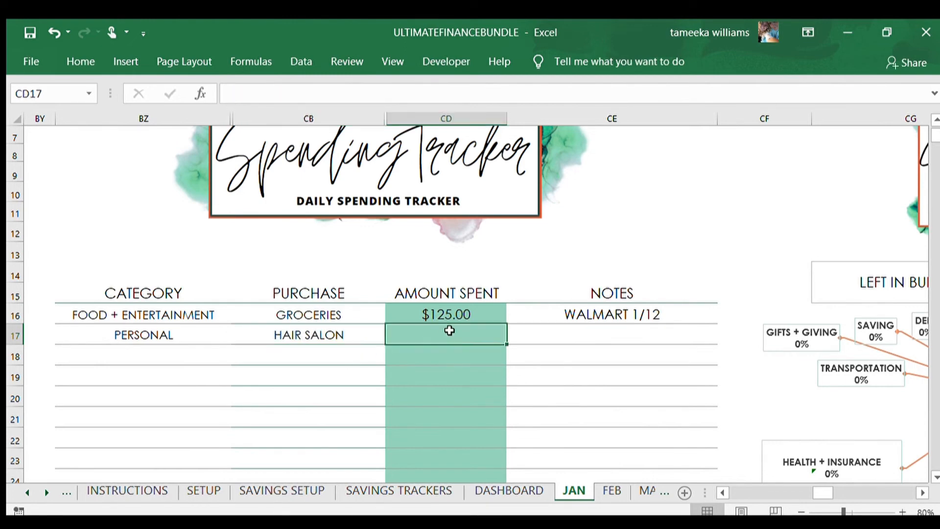
double_click(417, 333)
type("75")
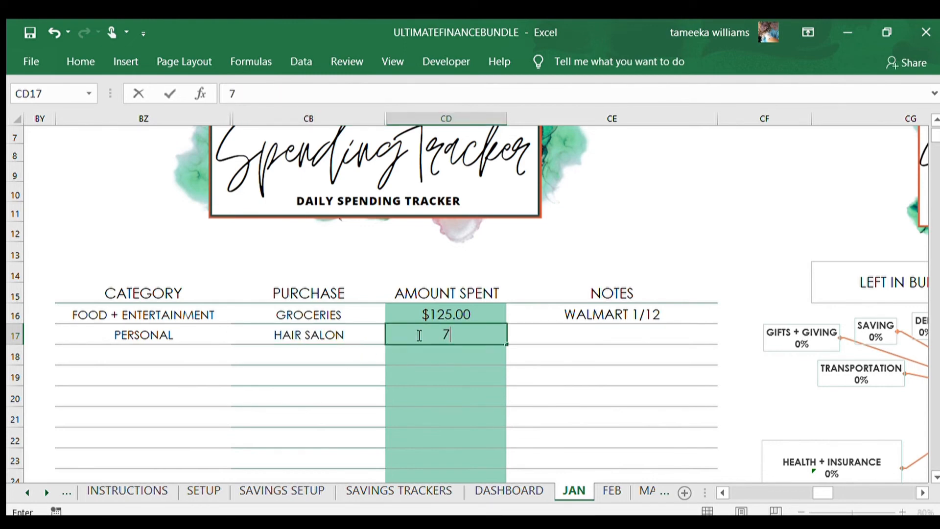
left_click(586, 327)
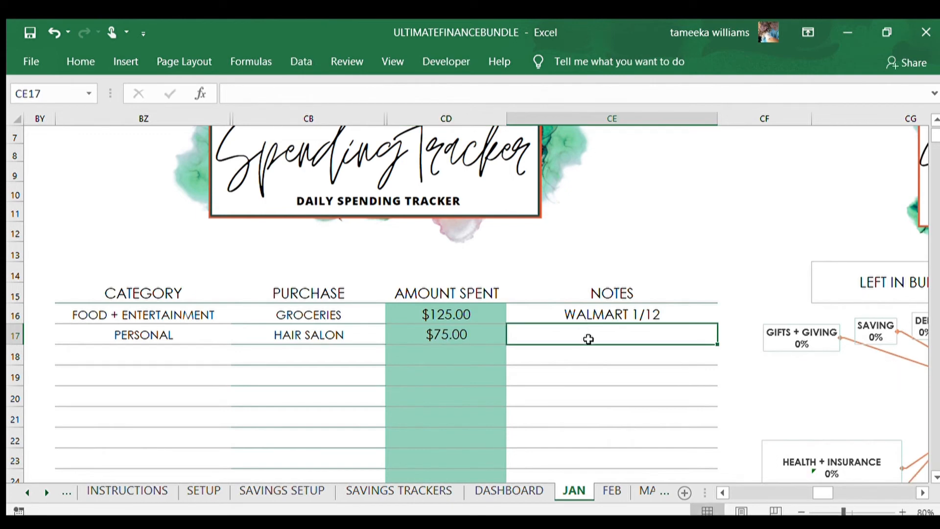
type("SALON ")
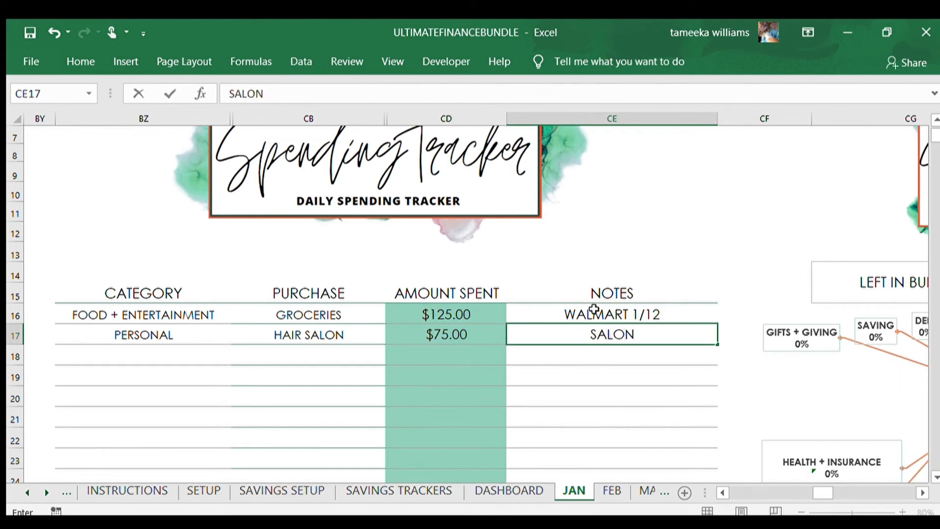
type("1/13")
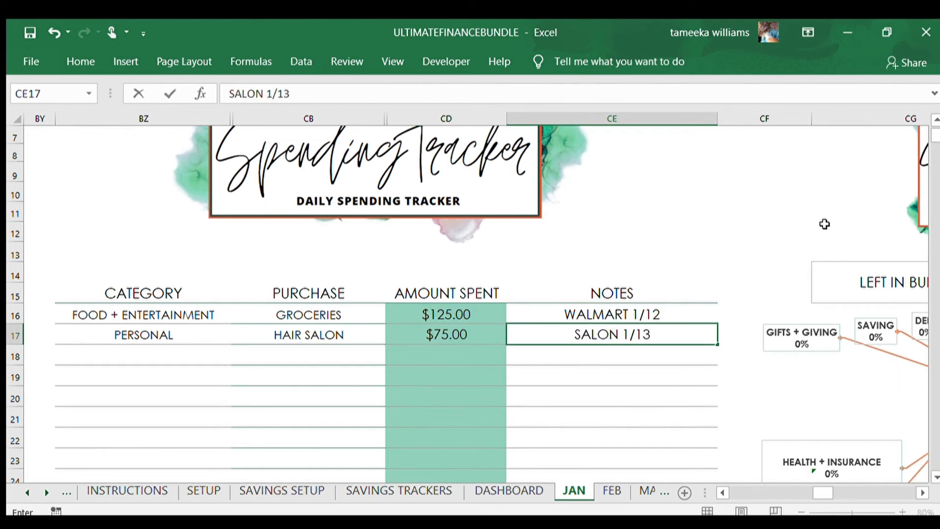
left_click_drag(613, 424, 643, 445)
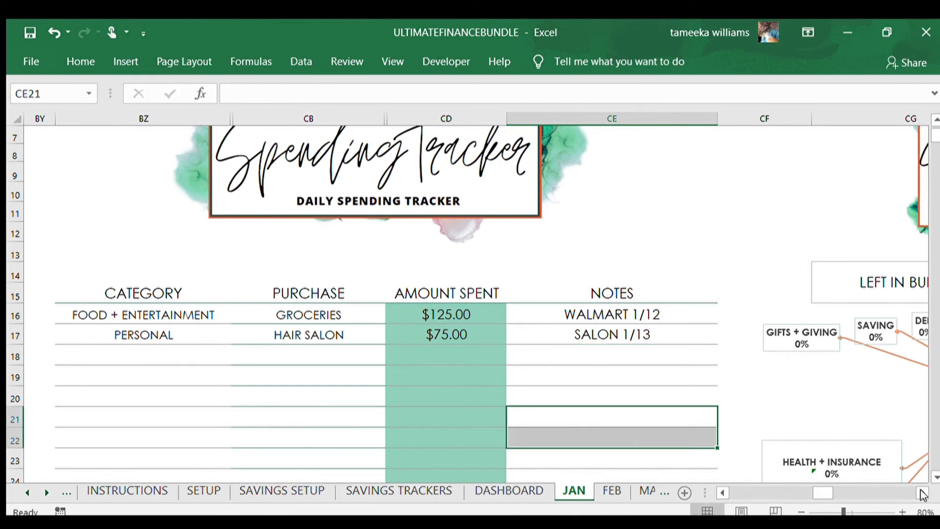
- In January's Spending Summary chart, move the HOUSEHOLD and FOOD + ENTERTAINMENT labels outside the ring, clear of the total and the other labels
left_click(919, 493)
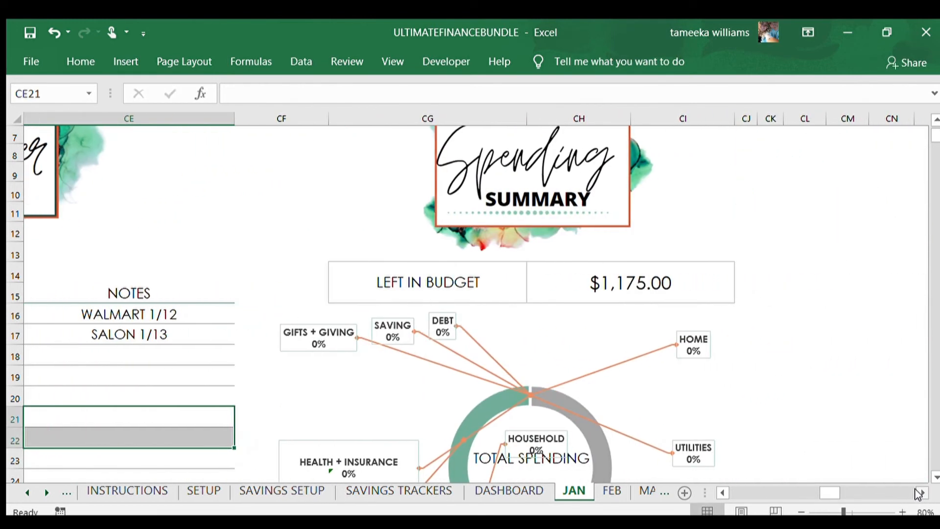
left_click(353, 279)
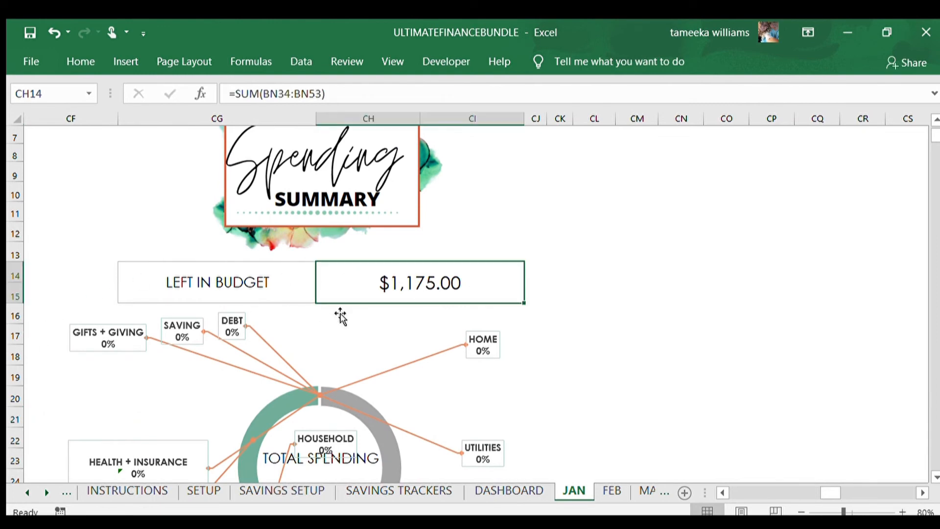
scroll(361, 310, "down", 2)
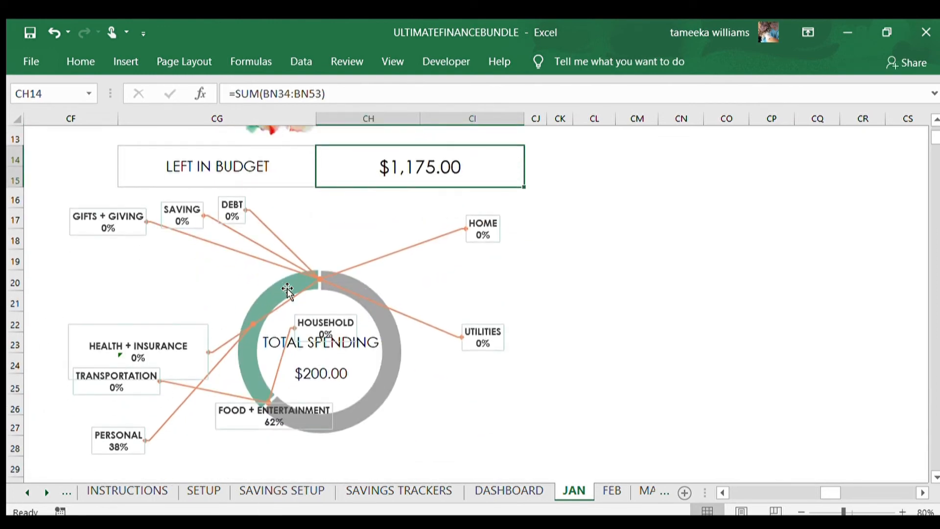
left_click(314, 323)
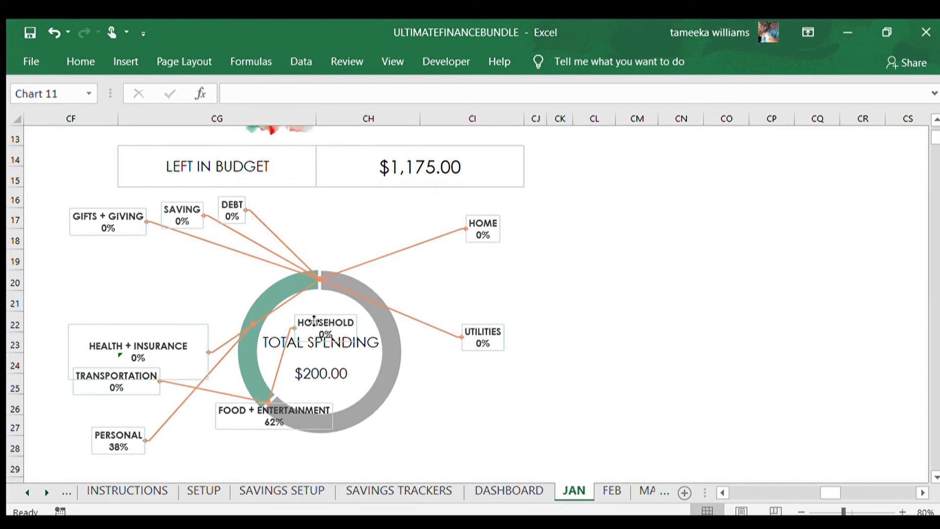
left_click(314, 321)
left_click_drag(314, 321, 485, 406)
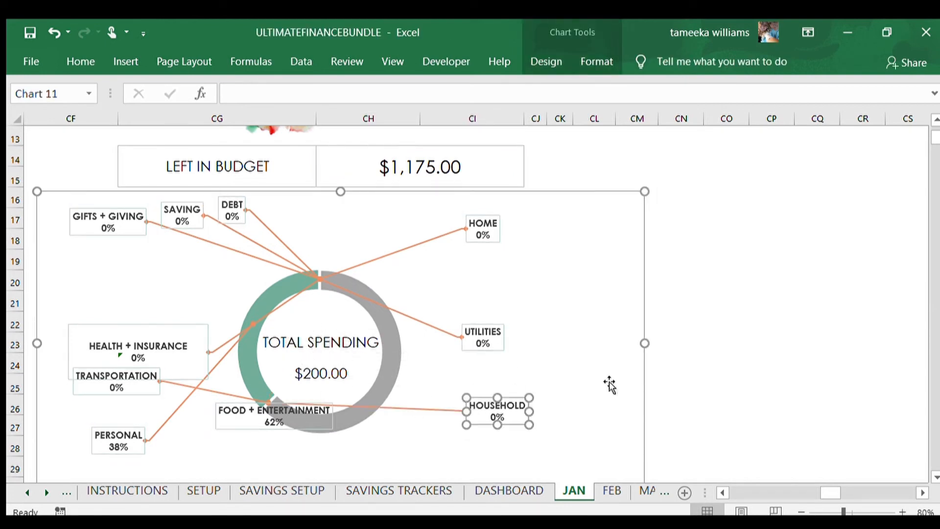
left_click_drag(274, 418, 224, 463)
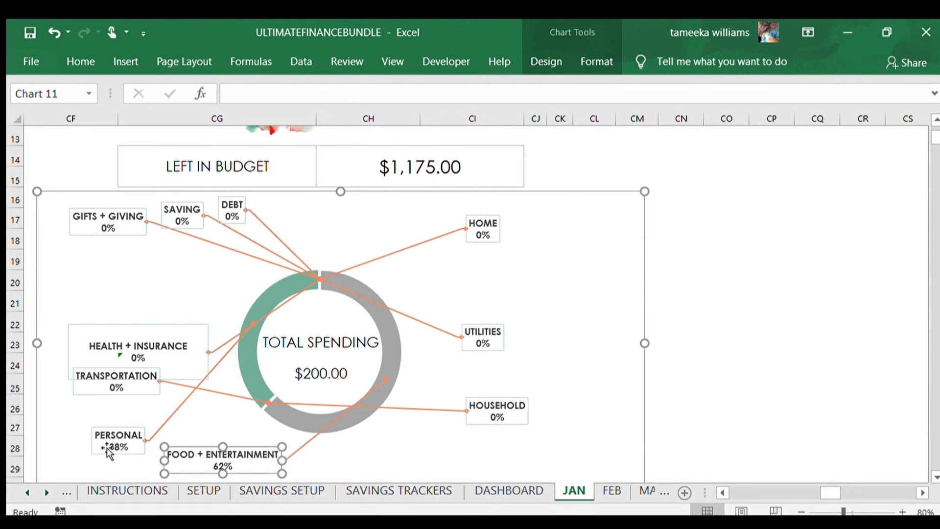
left_click(797, 380)
- Review the amount spent per category in the Spending Summary and the income and spending totals in January's month overview
scroll(782, 380, "down", 5)
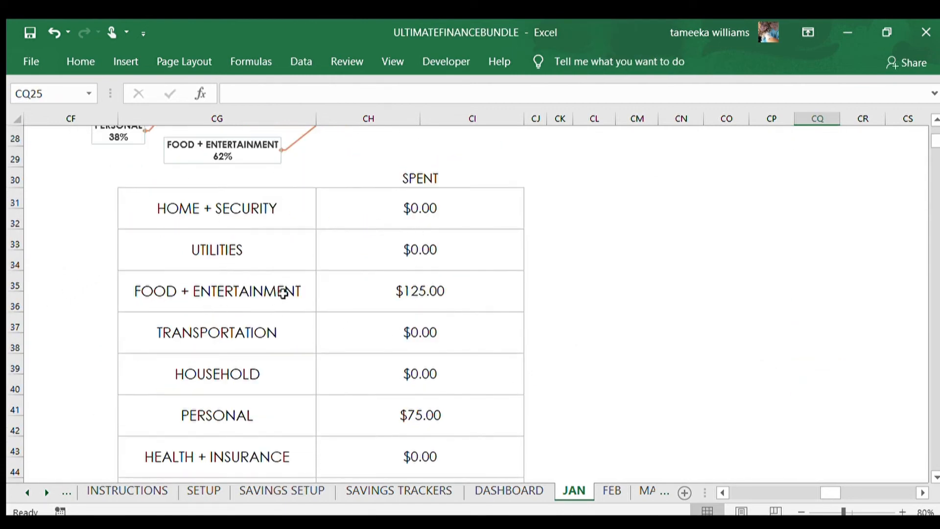
scroll(375, 296, "down", 2)
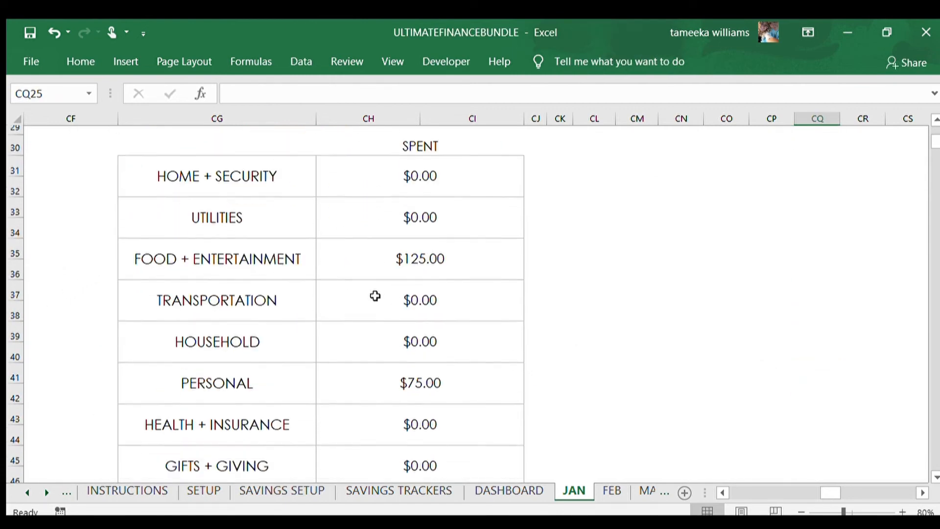
scroll(359, 436, "down", 2)
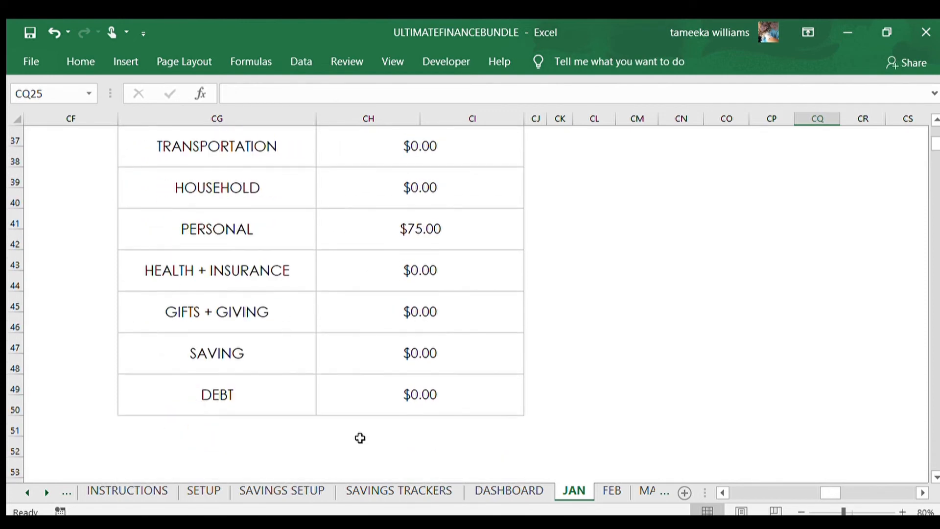
scroll(128, 399, "up", 13)
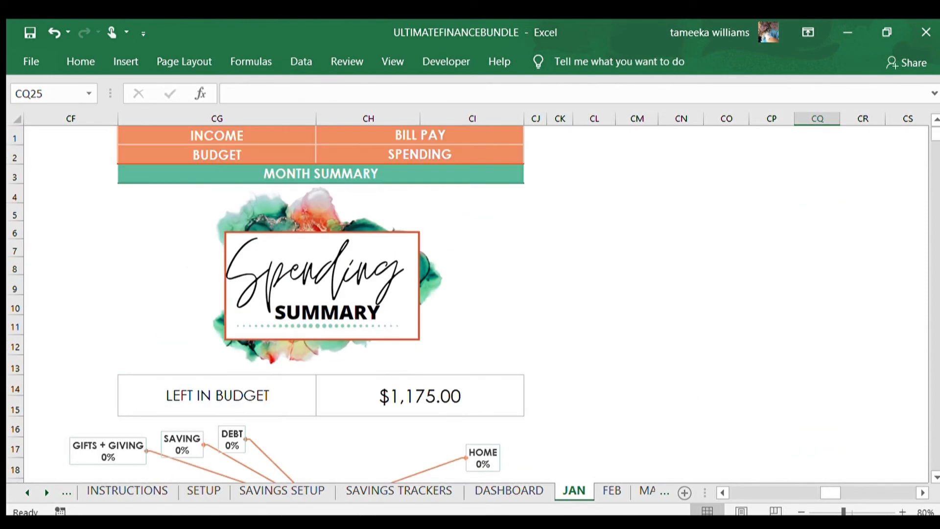
left_click_drag(819, 489, 733, 490)
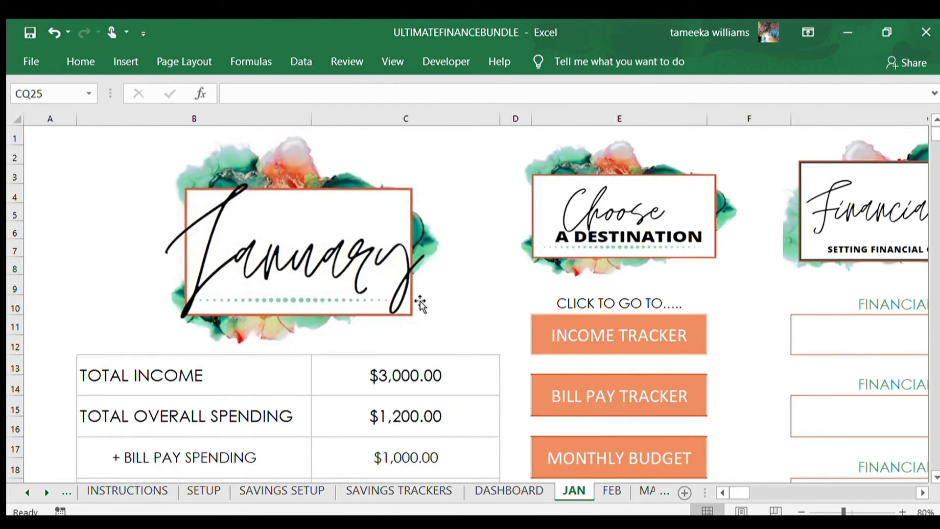
scroll(418, 300, "down", 2)
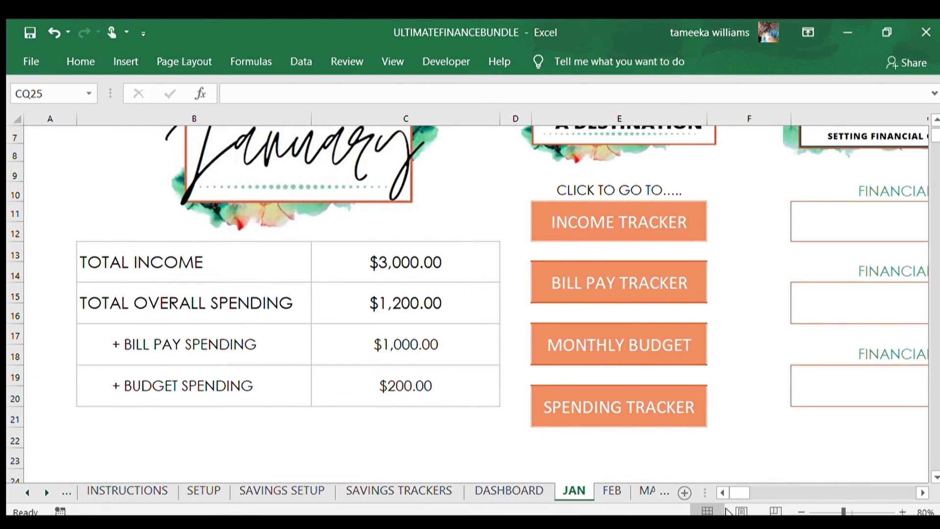
- In February's Bill Pay tracker, assign CAR PAYMENT to WEEK 2 and set its paid status to YES
left_click(608, 492)
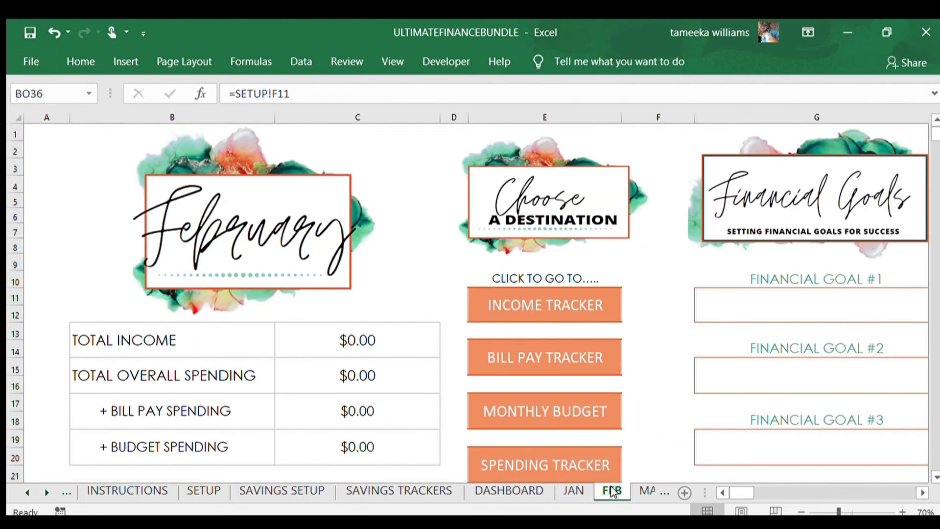
left_click_drag(736, 493, 767, 492)
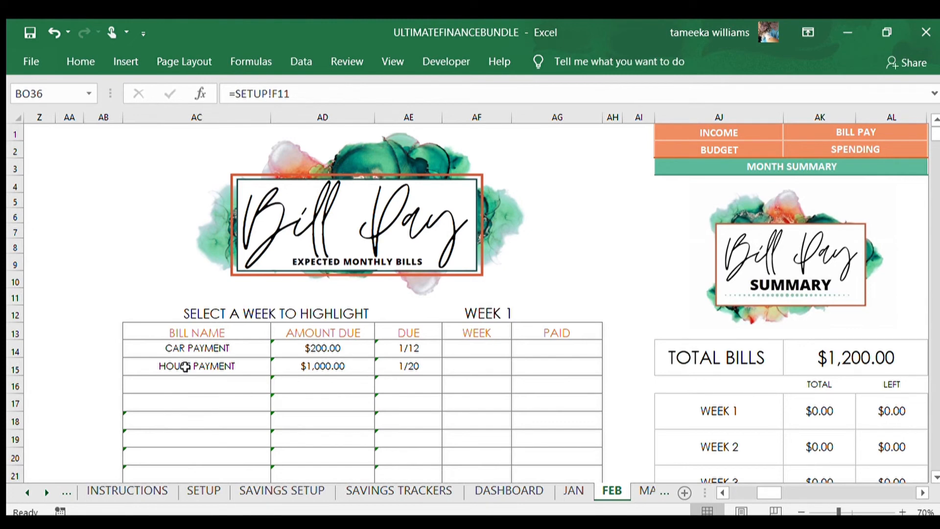
left_click(471, 346)
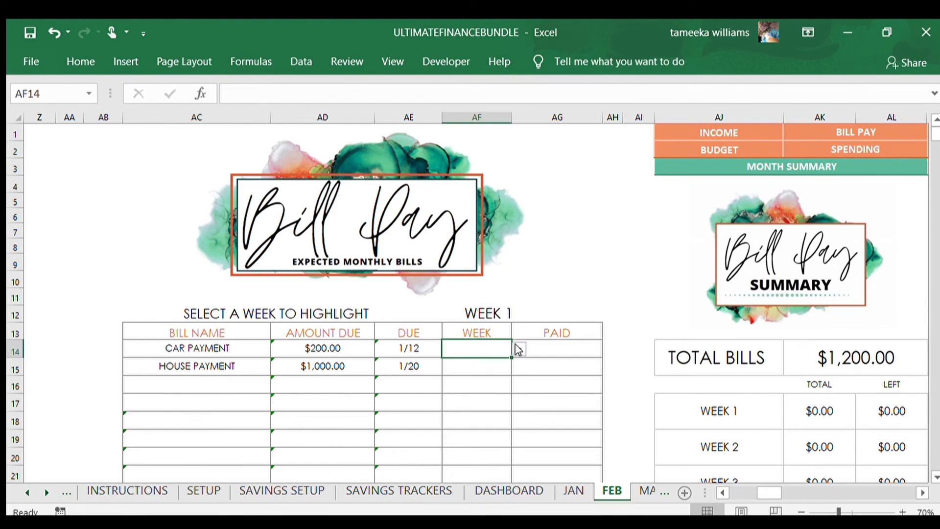
left_click(497, 365)
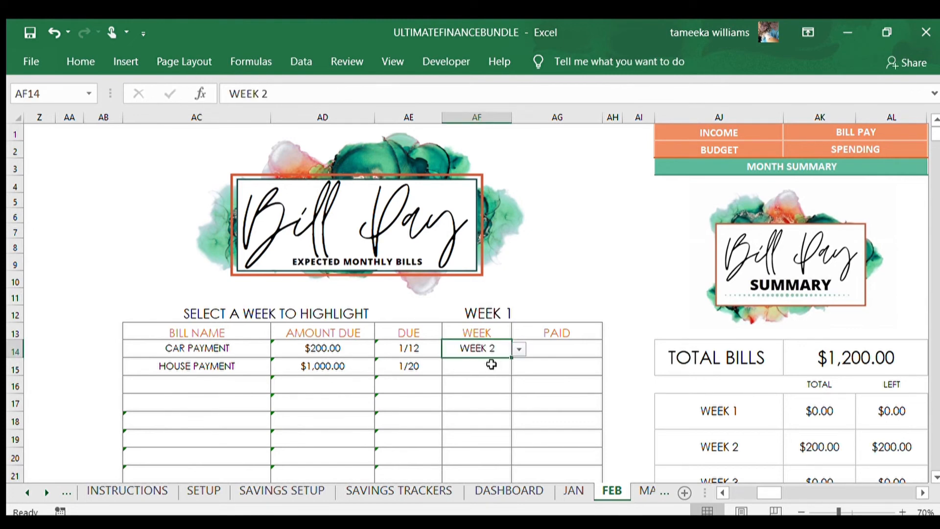
left_click(540, 349)
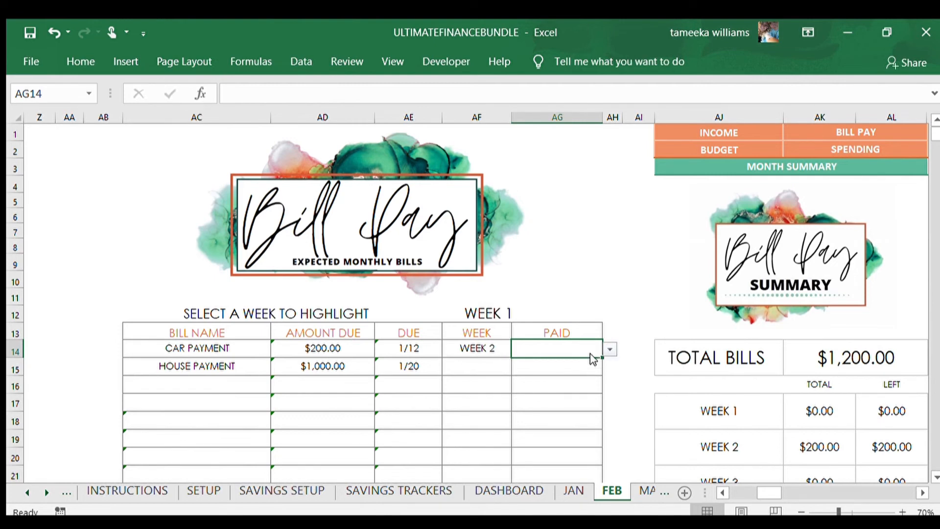
left_click(609, 349)
left_click(590, 366)
- Assign February's HOUSE PAYMENT to WEEK 1 and set its paid status to PROCESSING
left_click(483, 368)
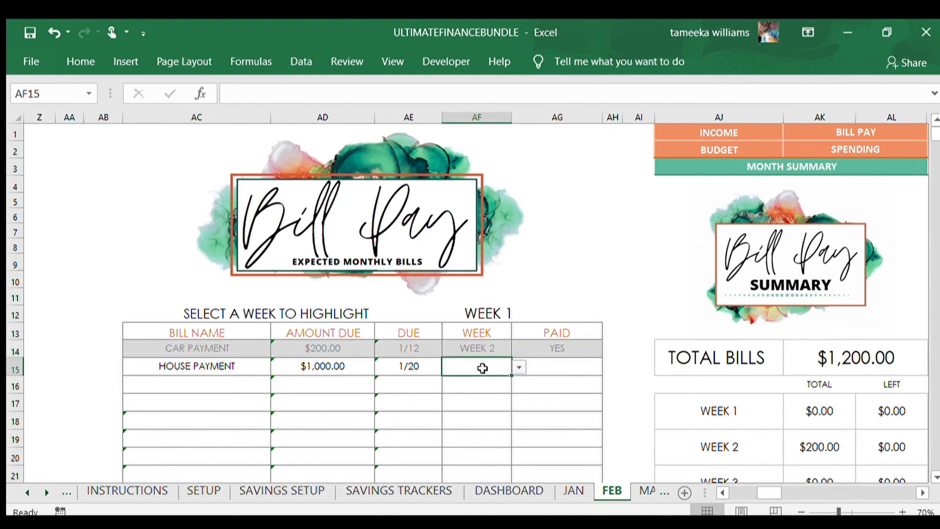
left_click(517, 367)
left_click(477, 382)
left_click(601, 365)
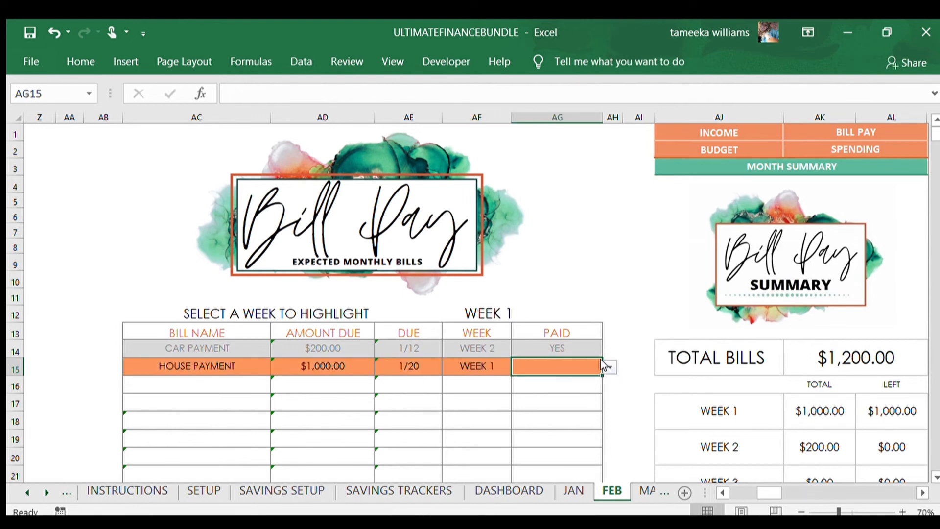
left_click(609, 367)
left_click(558, 391)
left_click(534, 422)
left_click(566, 401)
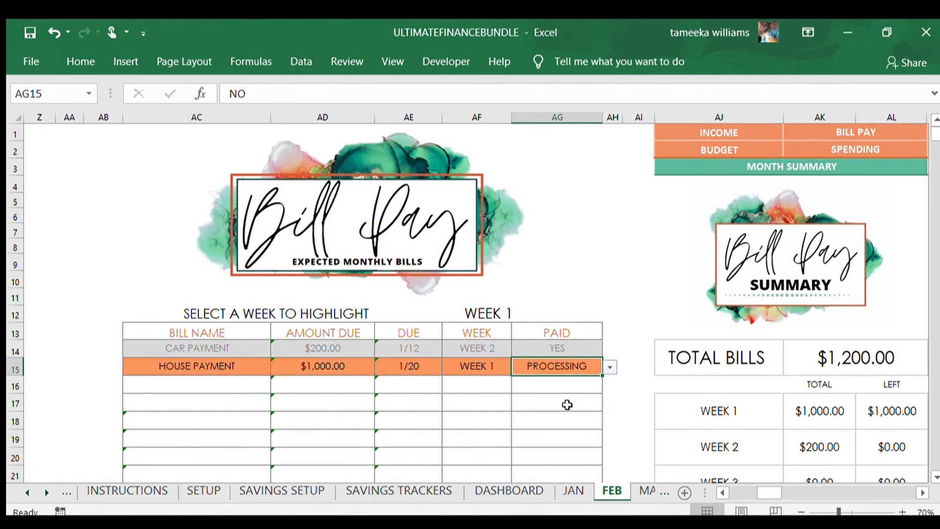
left_click(565, 401)
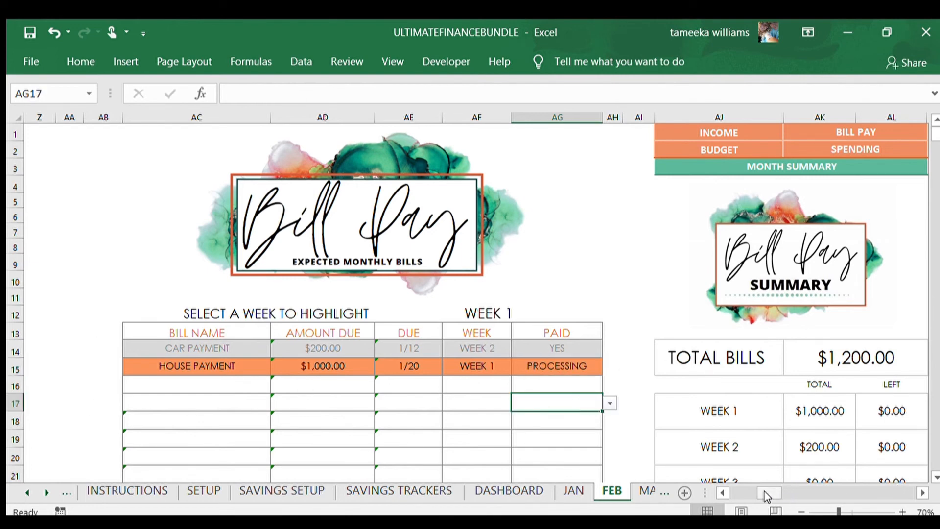
- Review the HOME + SECURITY budget carried into February's Monthly Budget and the totals in February's month overview
left_click_drag(767, 495, 794, 492)
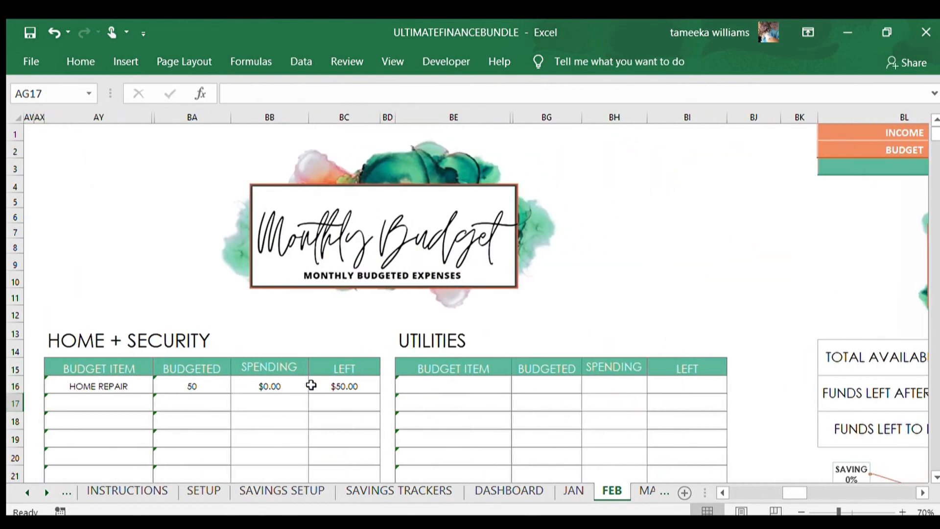
left_click(192, 385)
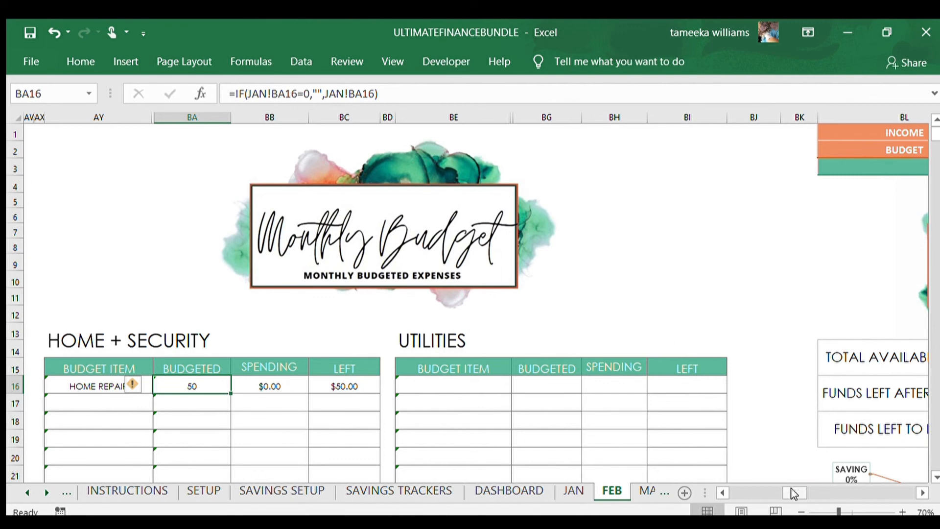
left_click_drag(794, 493, 683, 493)
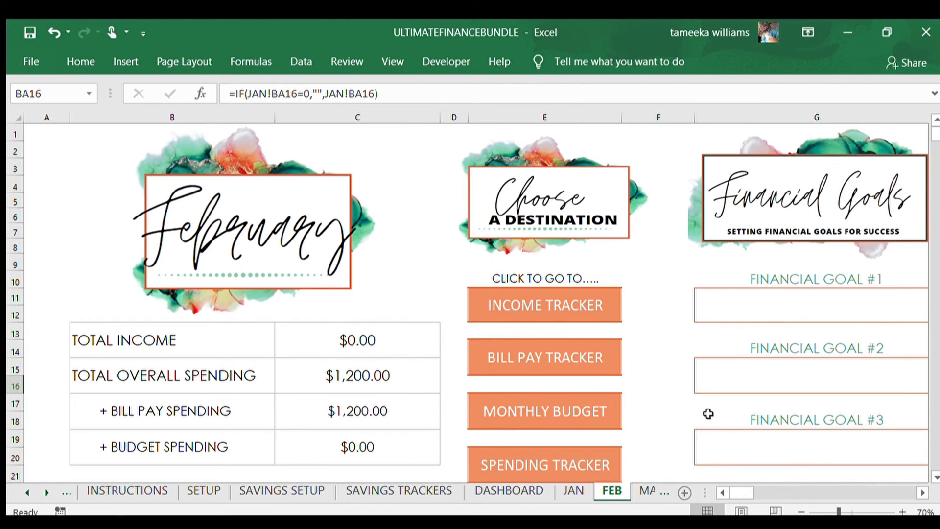
- Open the financial dashboard and examine January's stacked column in the chart of monthly income with income sources
left_click(507, 489)
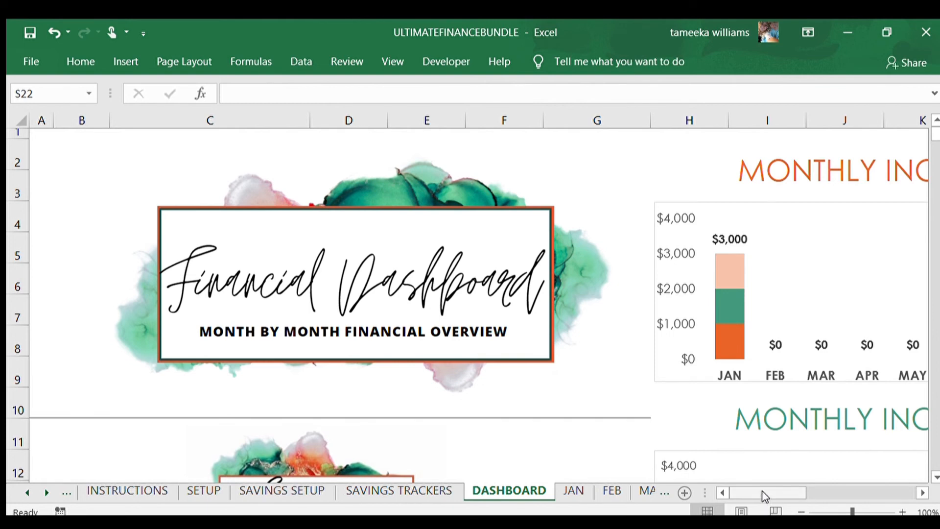
left_click_drag(761, 487, 793, 488)
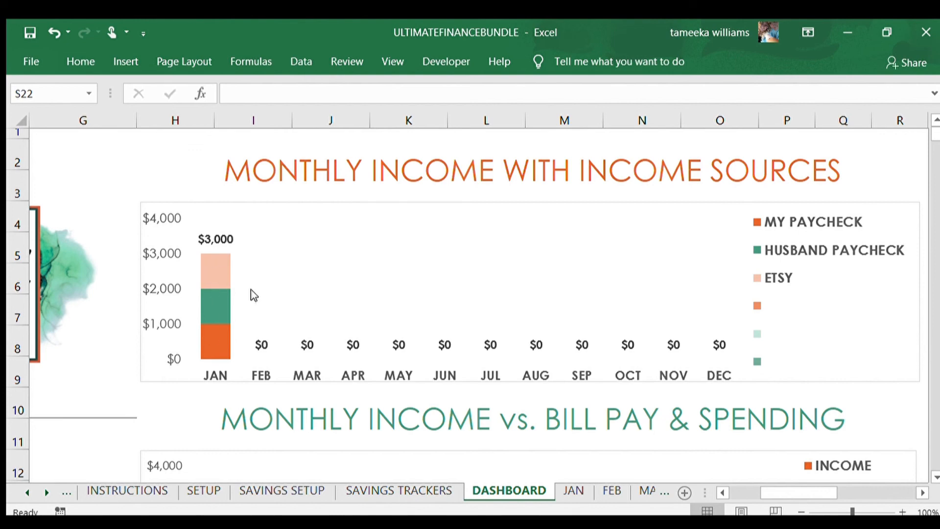
left_click(211, 269)
left_click(219, 272)
left_click(114, 358)
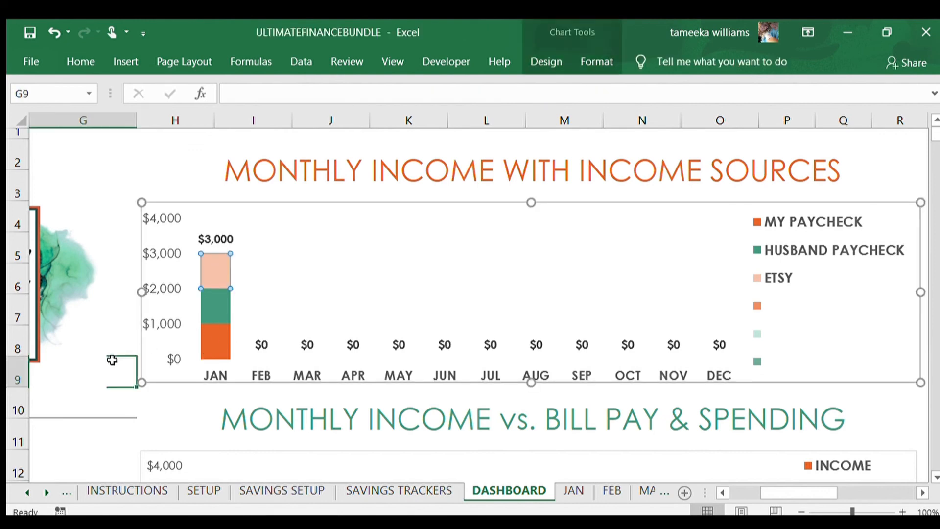
- Review the dashboard charts comparing monthly income with bill pay and spending, budget with actual spending, and the monthly spending and bill pay charts
scroll(120, 358, "down", 1)
scroll(120, 359, "down", 2)
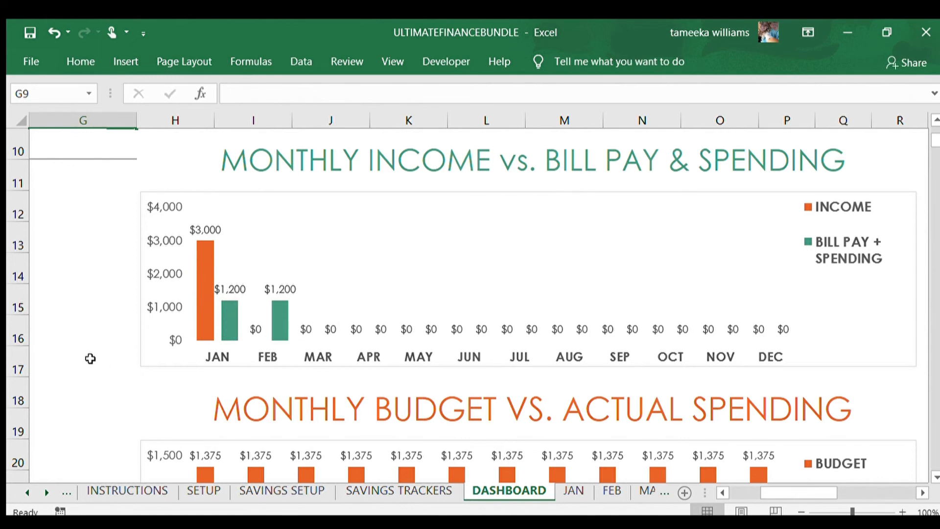
scroll(68, 368, "down", 2)
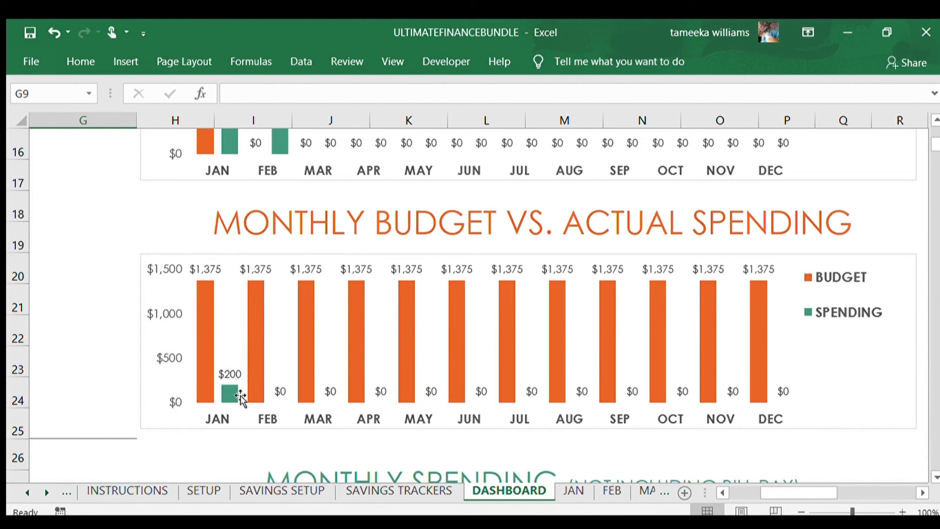
scroll(158, 405, "down", 3)
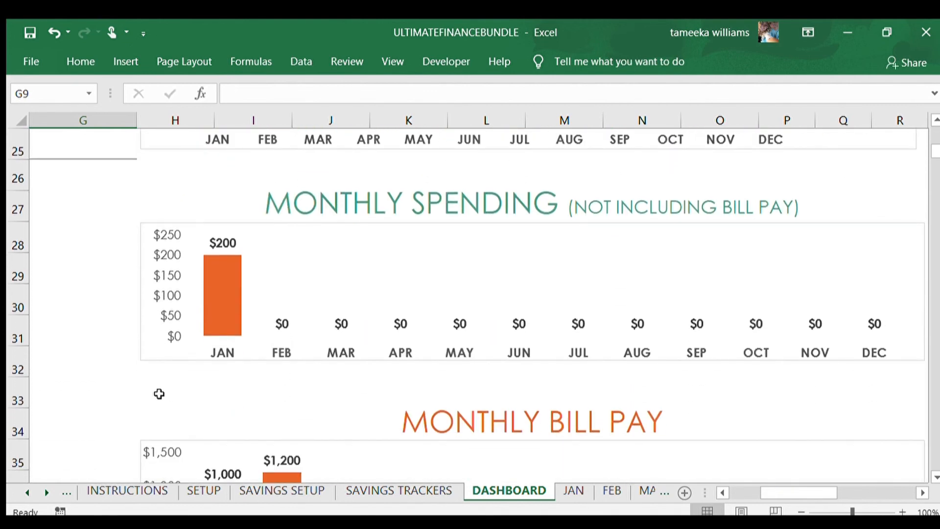
scroll(165, 380, "down", 3)
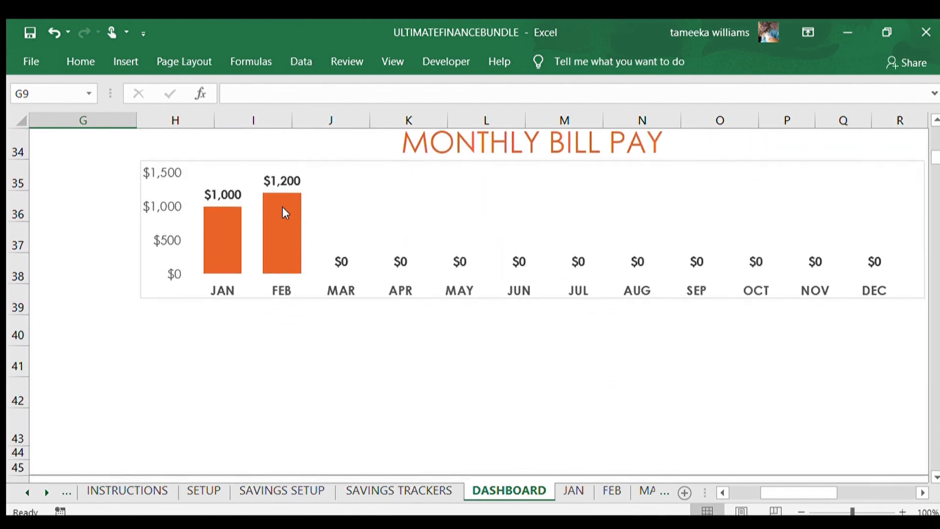
scroll(195, 367, "down", 1)
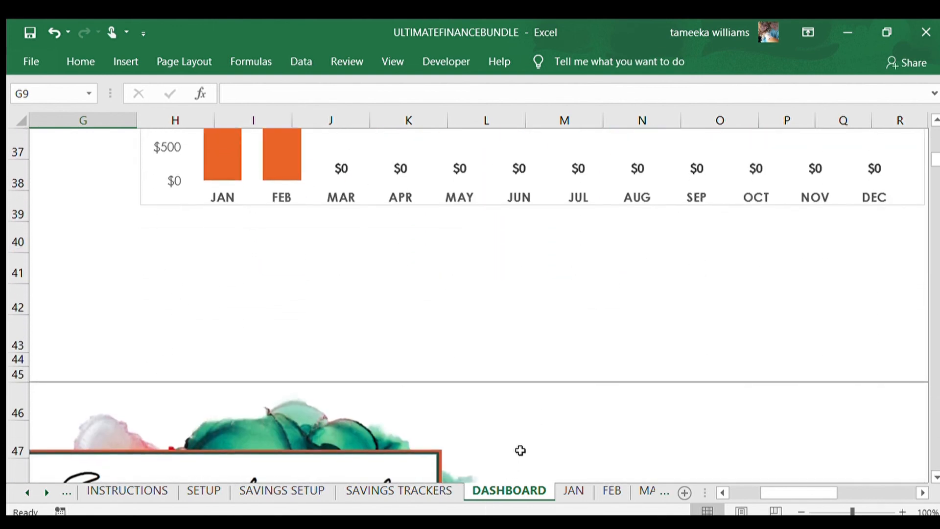
scroll(520, 449, "up", 2)
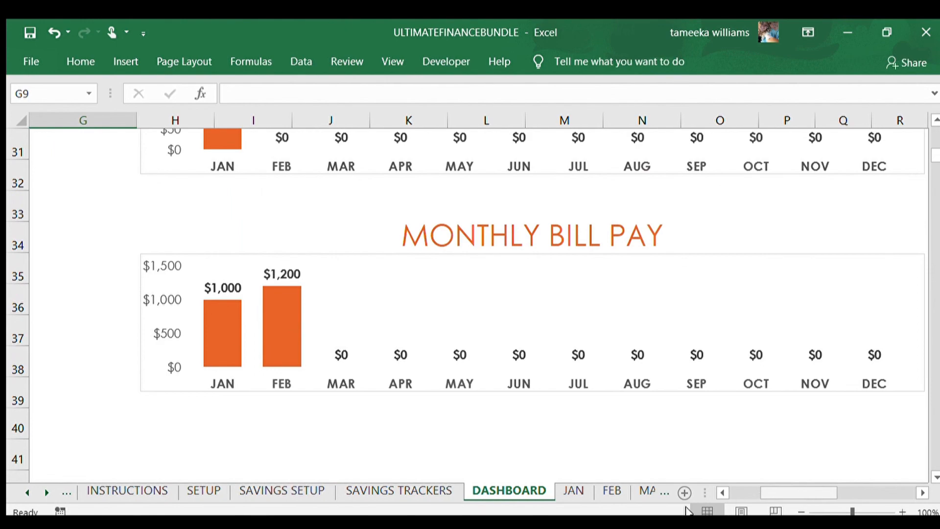
- Review the dashboard's total income by source and its Spending Summary by category, from HOME + SECURITY down to DEBT
left_click(728, 492)
scroll(225, 267, "up", 10)
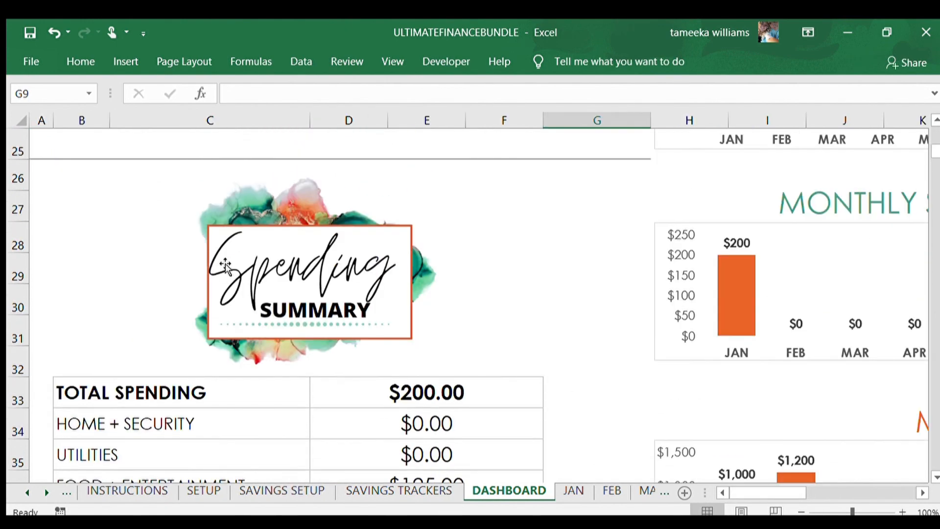
scroll(376, 280, "down", 2)
scroll(376, 280, "down", 3)
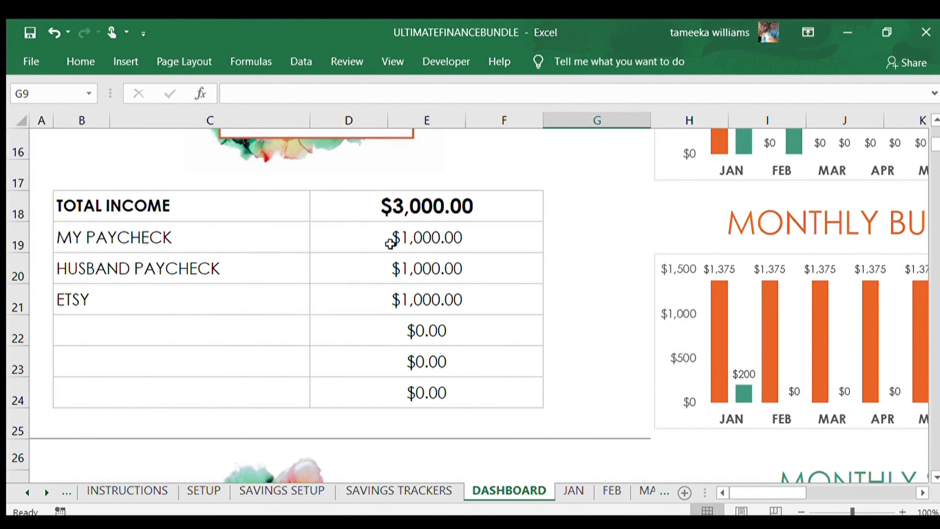
scroll(410, 284, "down", 2)
scroll(410, 284, "down", 3)
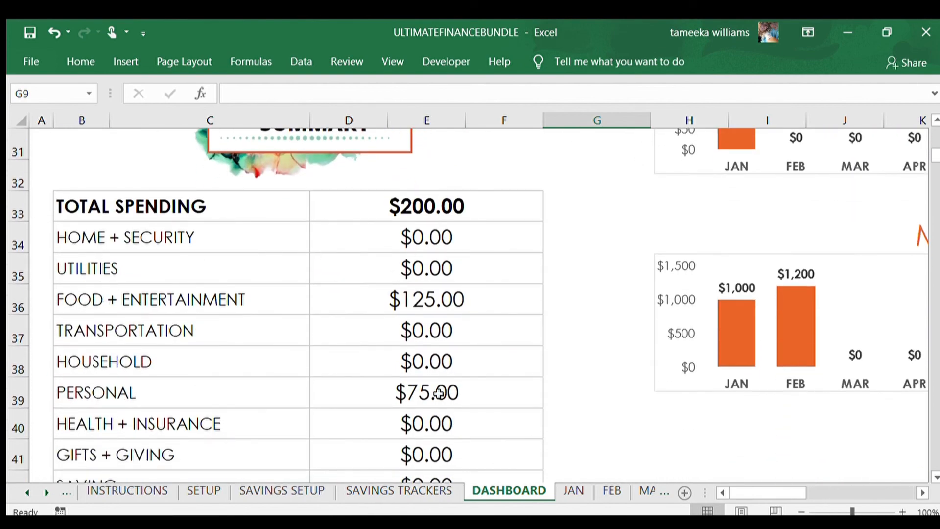
scroll(78, 362, "down", 1)
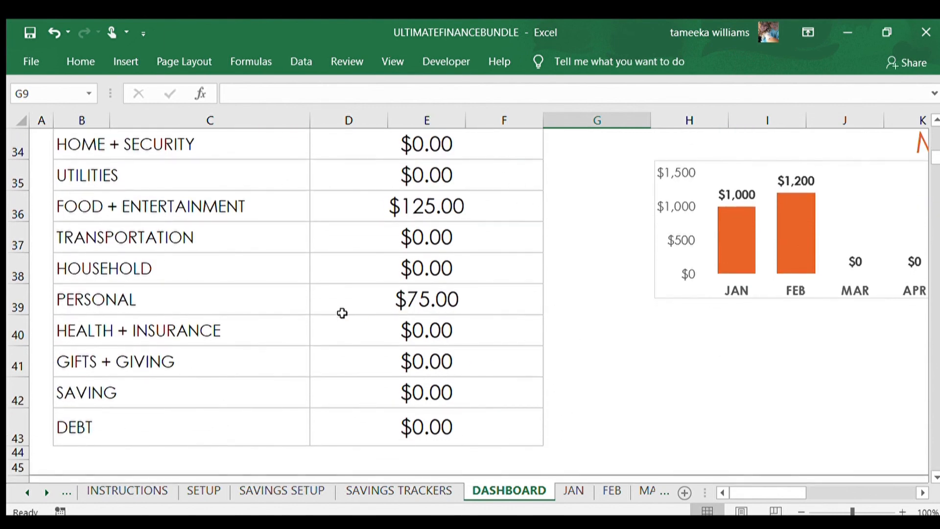
scroll(393, 342, "down", 2)
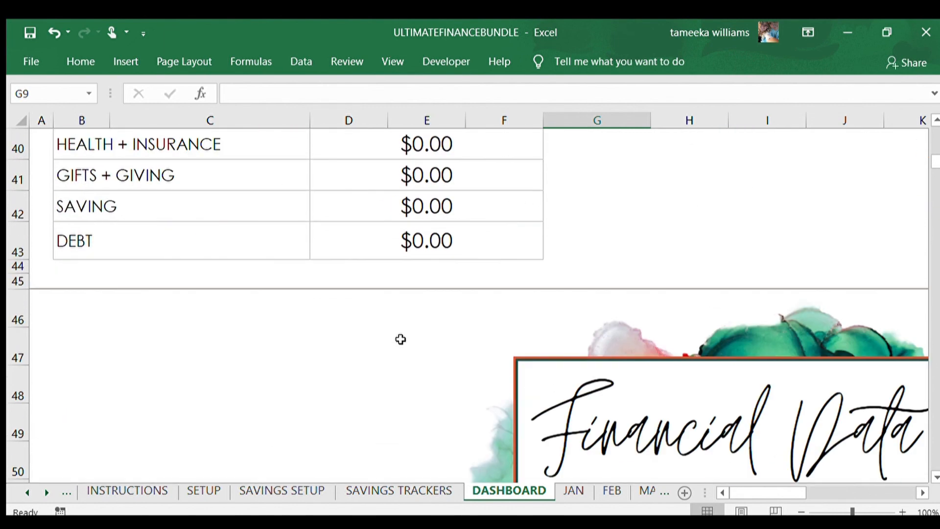
- Examine the month-by-month Financial Data tables for income, budget and category spending, and return to the beginning of the dashboard
scroll(401, 339, "down", 4)
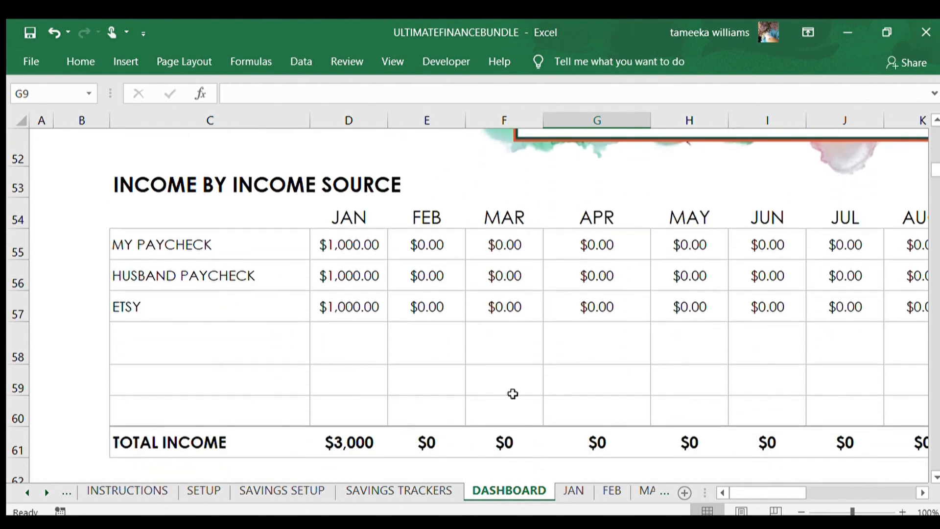
mouse_move(737, 489)
left_mouse_down()
mouse_move(773, 490)
mouse_move(724, 489)
left_mouse_up()
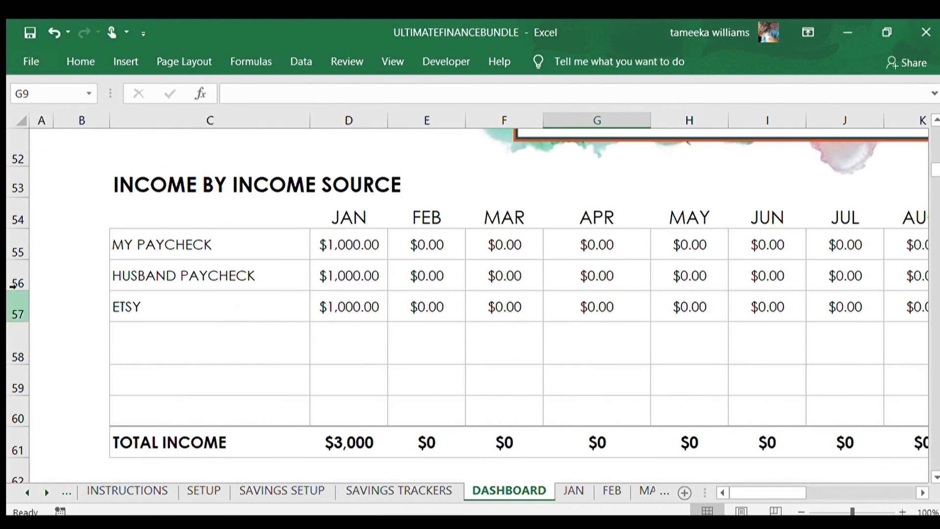
scroll(459, 357, "down", 5)
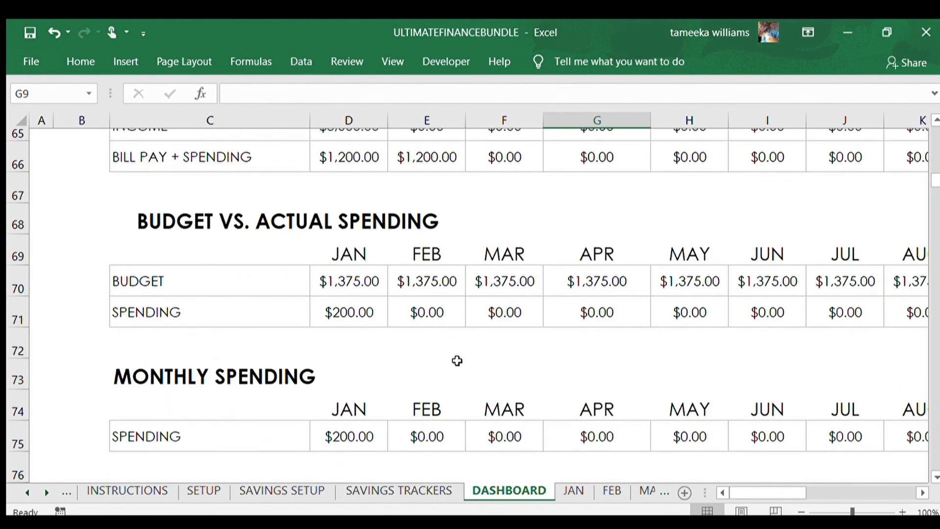
scroll(456, 360, "down", 7)
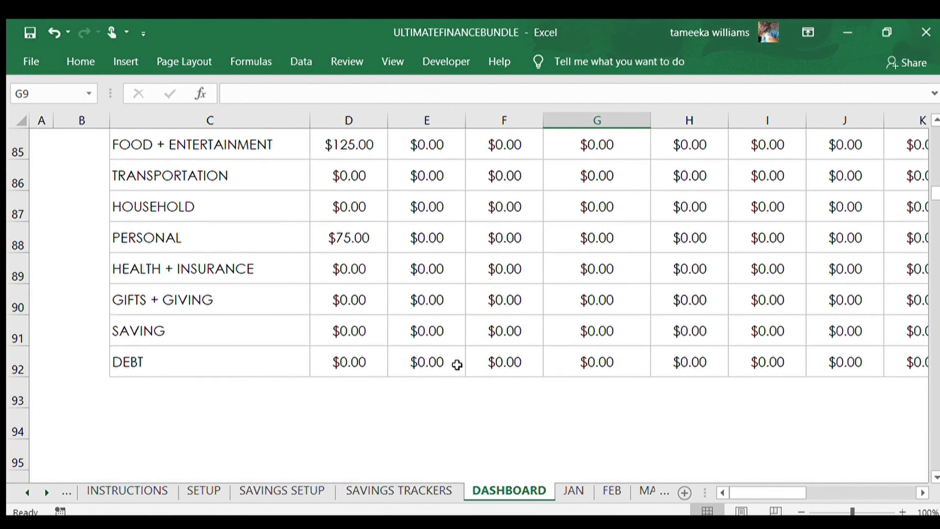
scroll(456, 364, "up", 15)
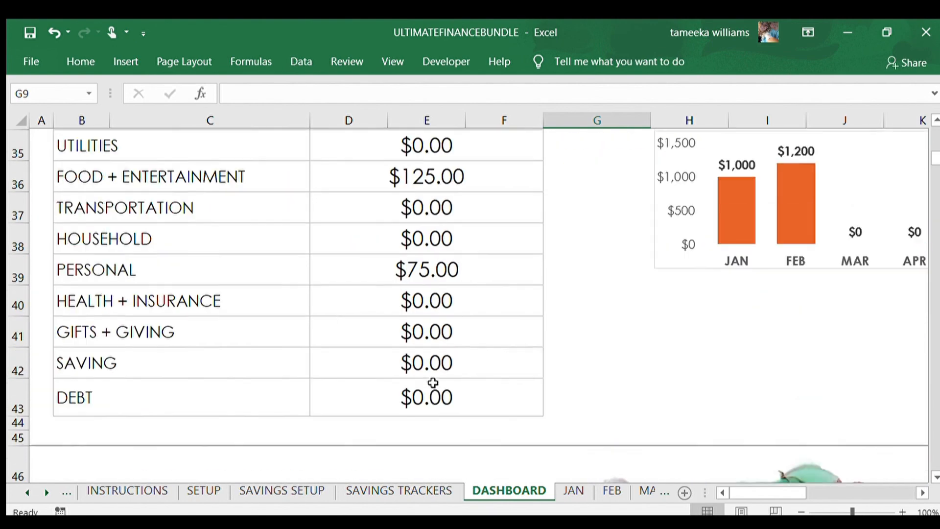
scroll(433, 382, "up", 11)
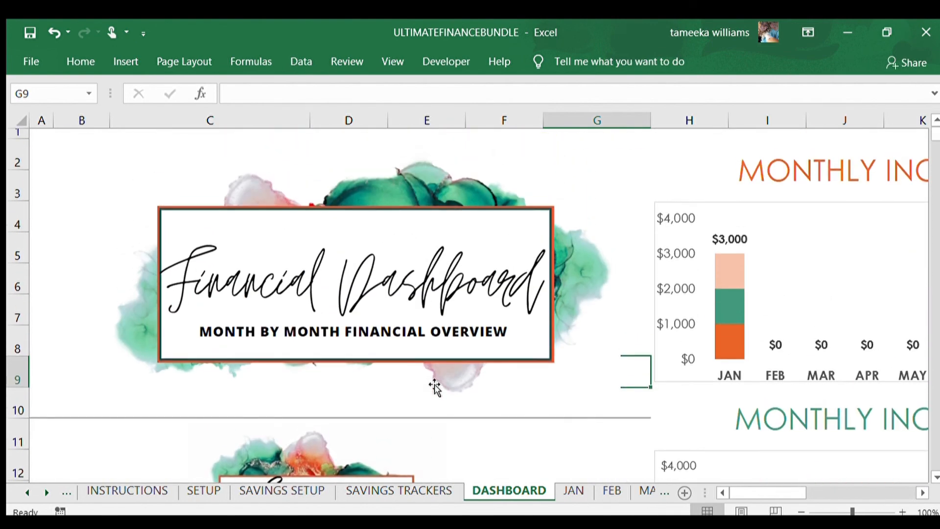